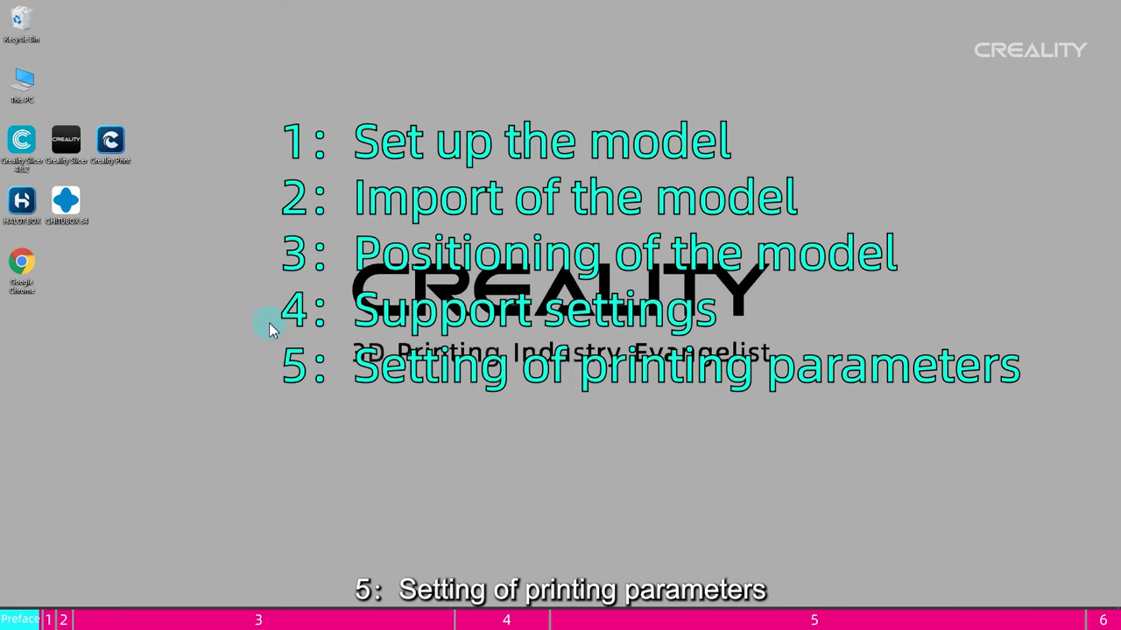
- Launch Creality Print and add the CR-10 Smart Pro from the CR series as the printer
{"action": "double_click", "coordinate": [126, 157]}
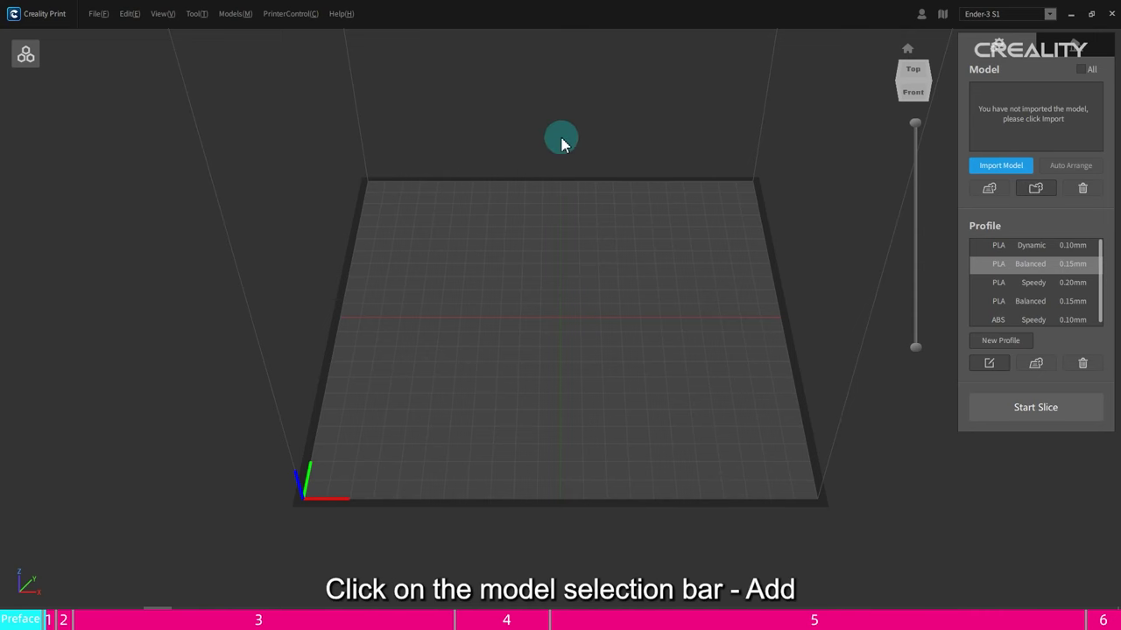
{"action": "left_click", "coordinate": [1046, 16]}
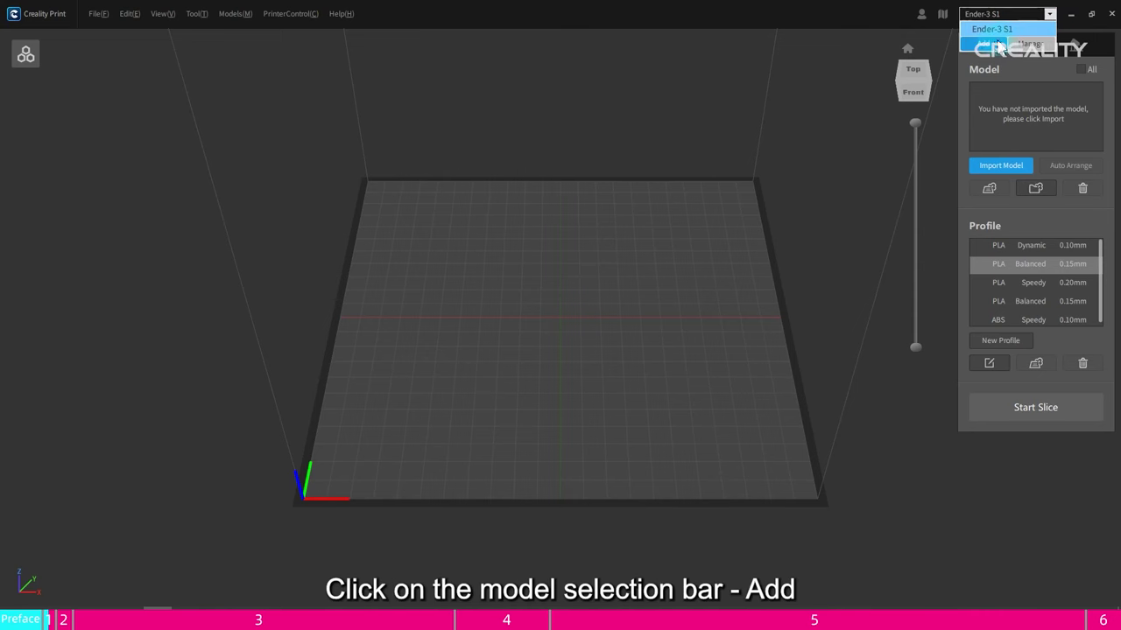
{"action": "left_click", "coordinate": [1015, 44]}
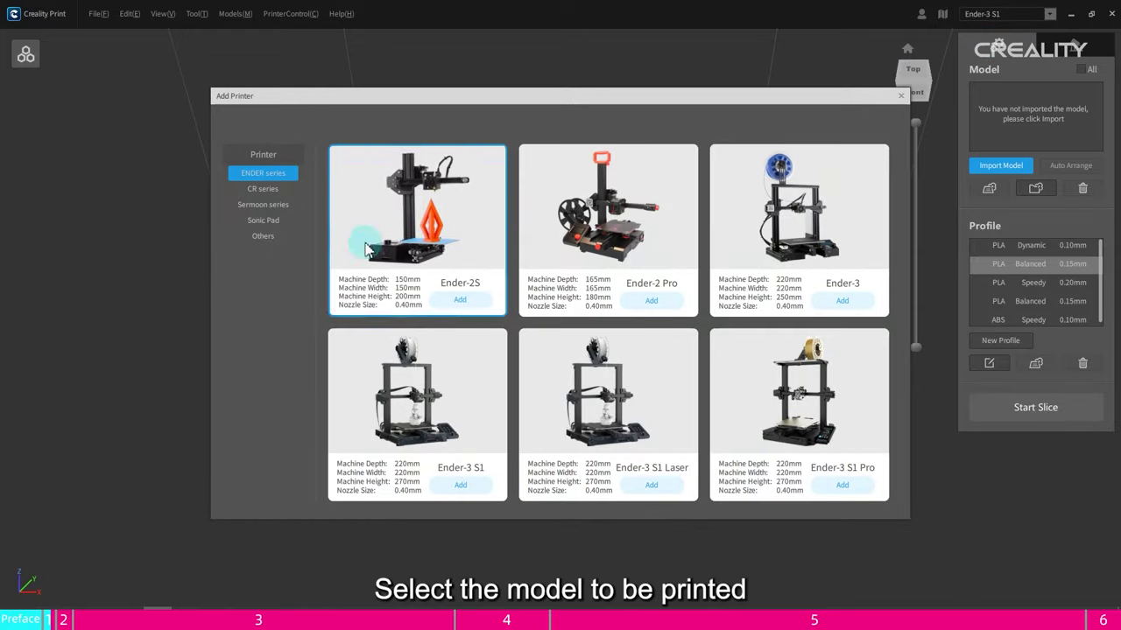
{"action": "left_click", "coordinate": [256, 191]}
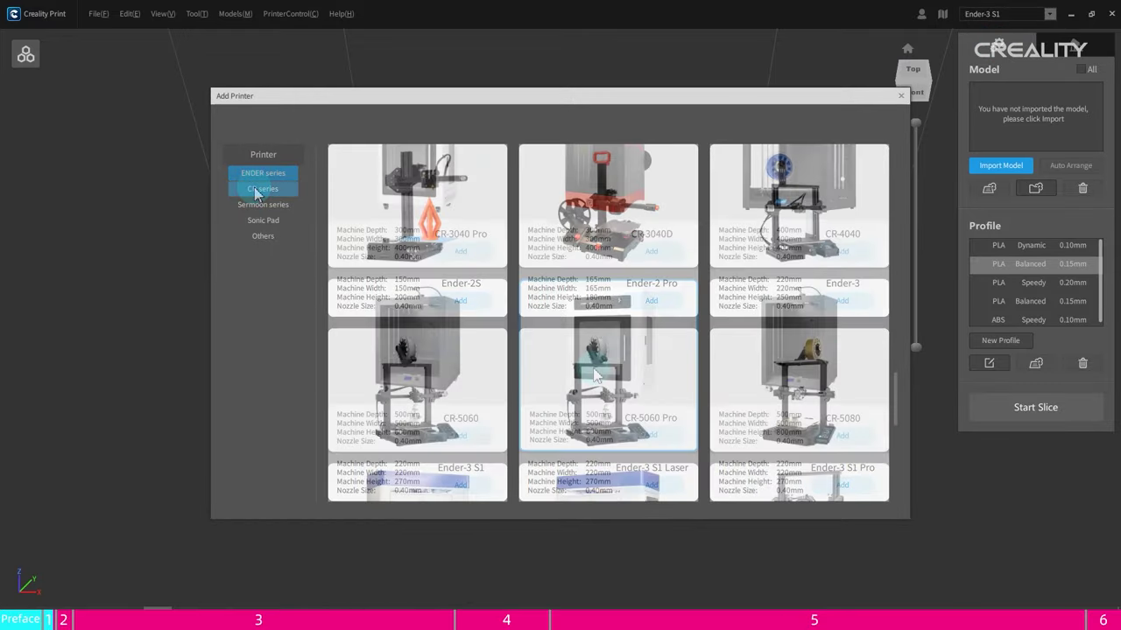
{"action": "left_click", "coordinate": [652, 303]}
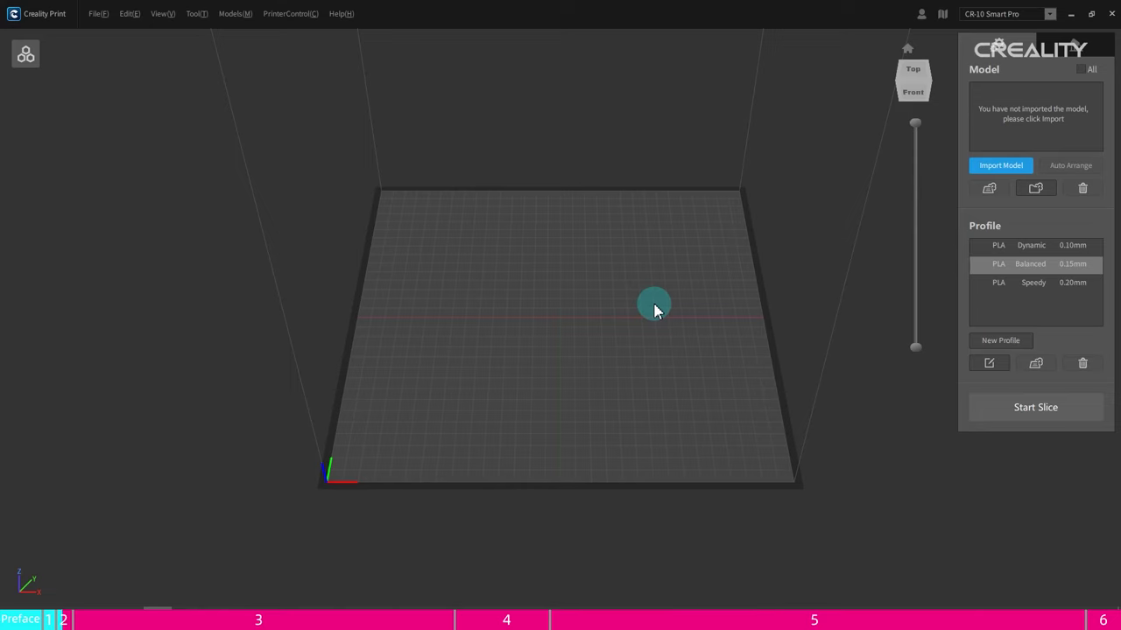
- Import all the character's STL part files together, including 11111.stl, 上半身.stl and 下半身.stl
{"action": "left_click", "coordinate": [99, 15]}
{"action": "left_click", "coordinate": [121, 35]}
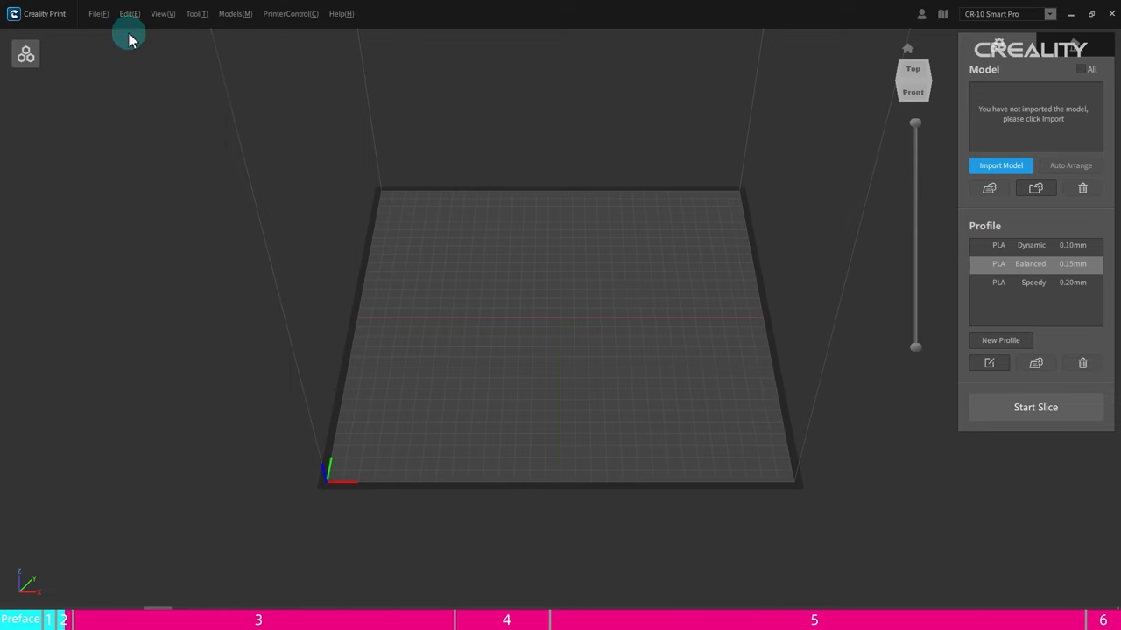
{"action": "left_click_drag", "start_coordinate": [401, 325], "coordinate": [368, 184]}
{"action": "left_click", "coordinate": [691, 404]}
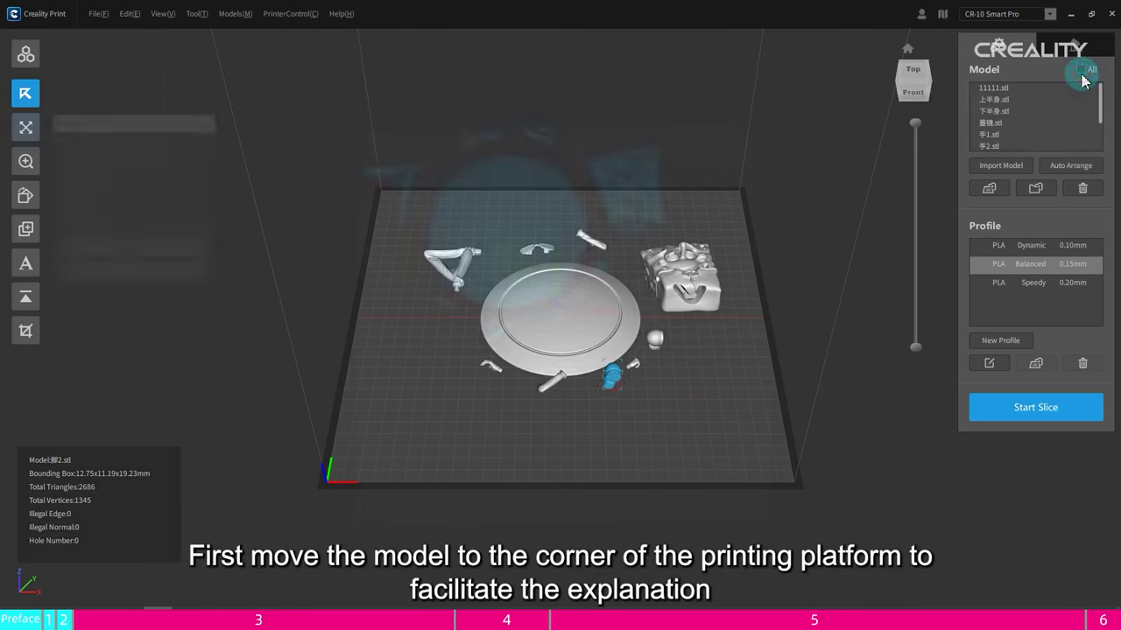
- Select all the models and move them together toward the back-left corner of the build platform
{"action": "left_click", "coordinate": [1081, 70]}
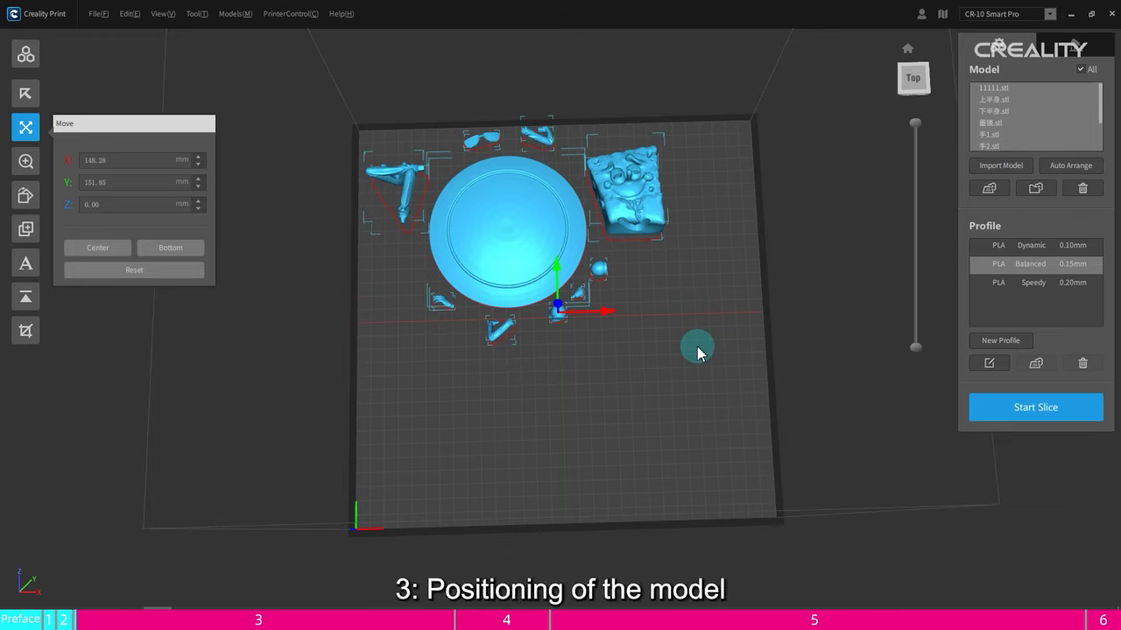
{"action": "left_click", "coordinate": [697, 353]}
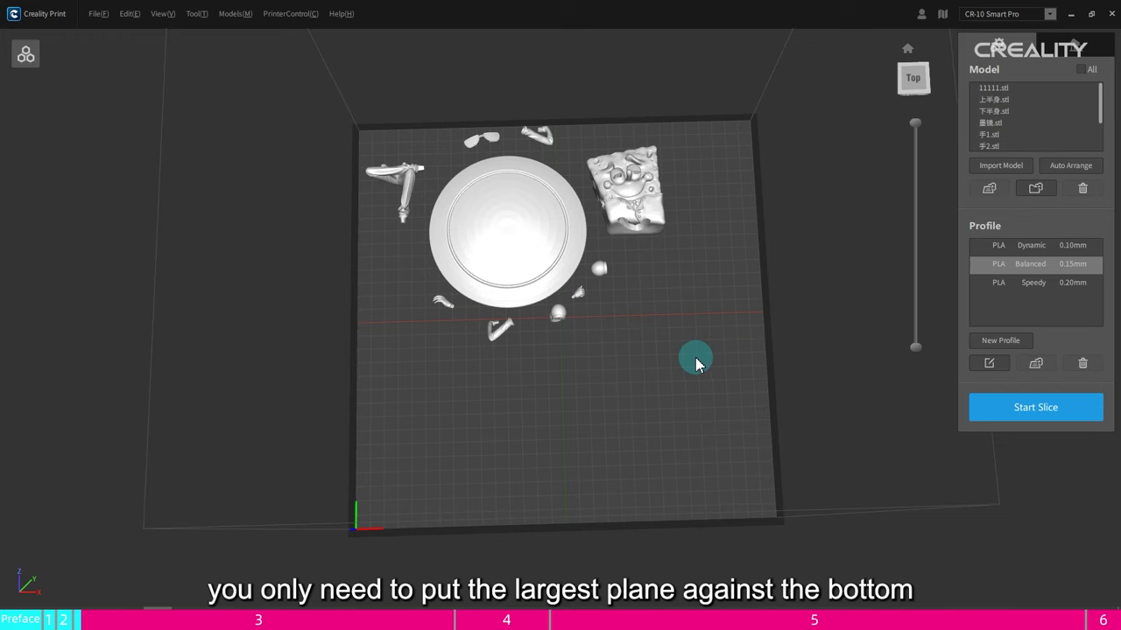
{"action": "mouse_move", "coordinate": [696, 358]}
{"action": "middle_mouse_down"}
{"action": "mouse_move", "coordinate": [706, 332]}
{"action": "mouse_move", "coordinate": [682, 345]}
{"action": "middle_mouse_up"}
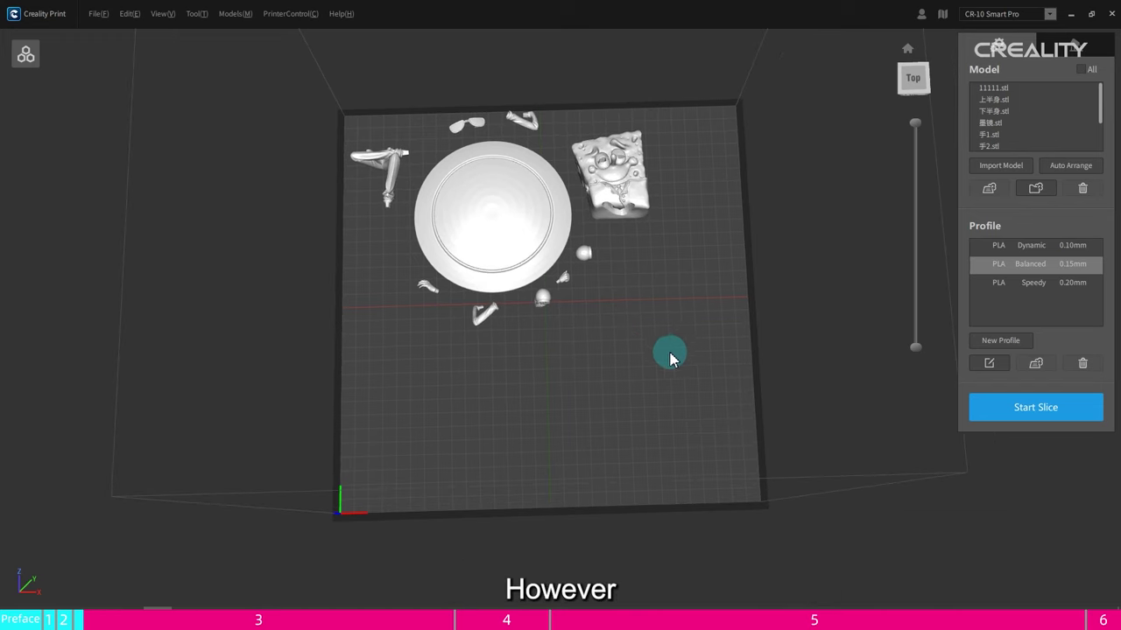
- Move the 上半身.stl body onto the open platform area in front of the disc, at about X 185 mm, Y 108 mm
{"action": "left_click", "coordinate": [630, 185]}
{"action": "left_click_drag", "start_coordinate": [625, 182], "coordinate": [595, 380]}
{"action": "right_click_drag", "start_coordinate": [651, 444], "coordinate": [676, 396]}
{"action": "scroll", "coordinate": [642, 439], "scroll_direction": "up", "scroll_amount": 6}
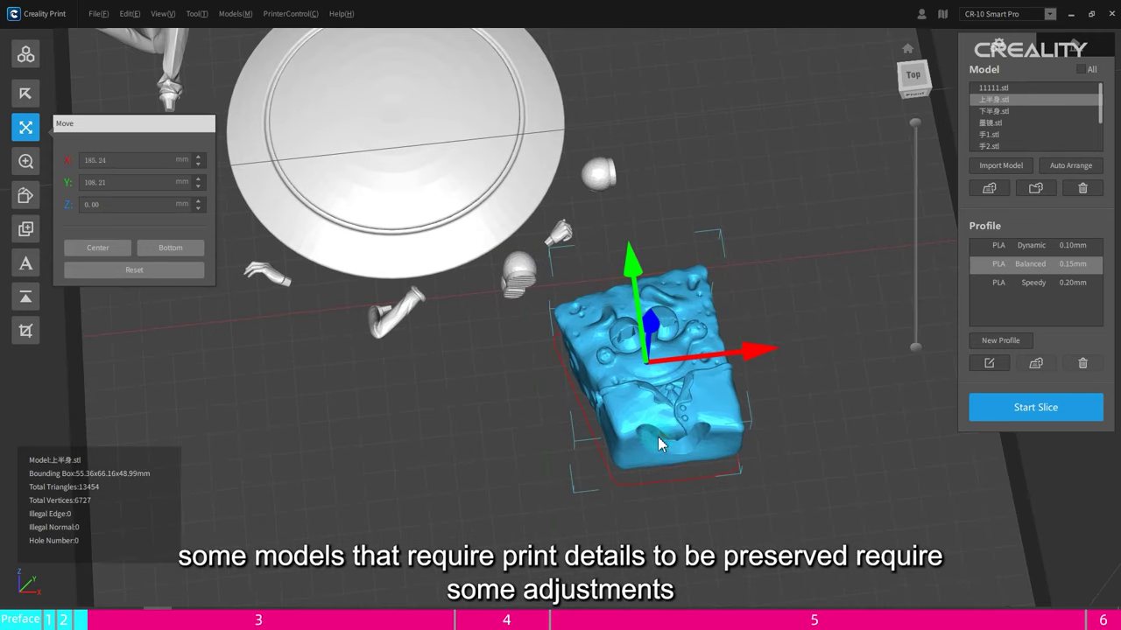
{"action": "right_click_drag", "start_coordinate": [657, 437], "coordinate": [357, 282]}
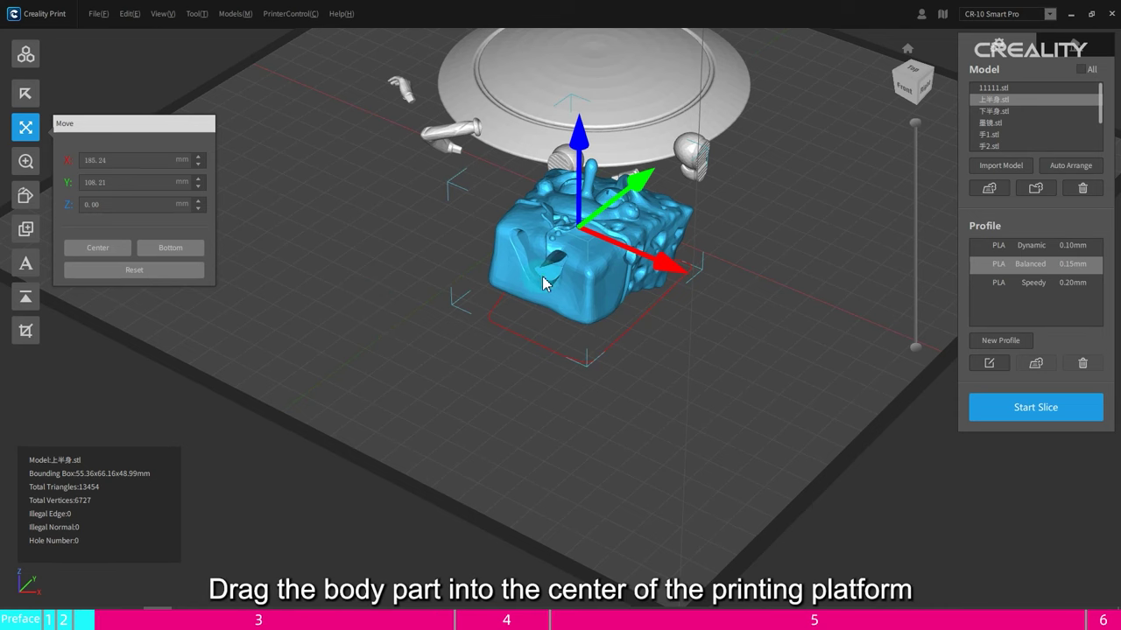
{"action": "right_click_drag", "start_coordinate": [546, 283], "coordinate": [680, 359]}
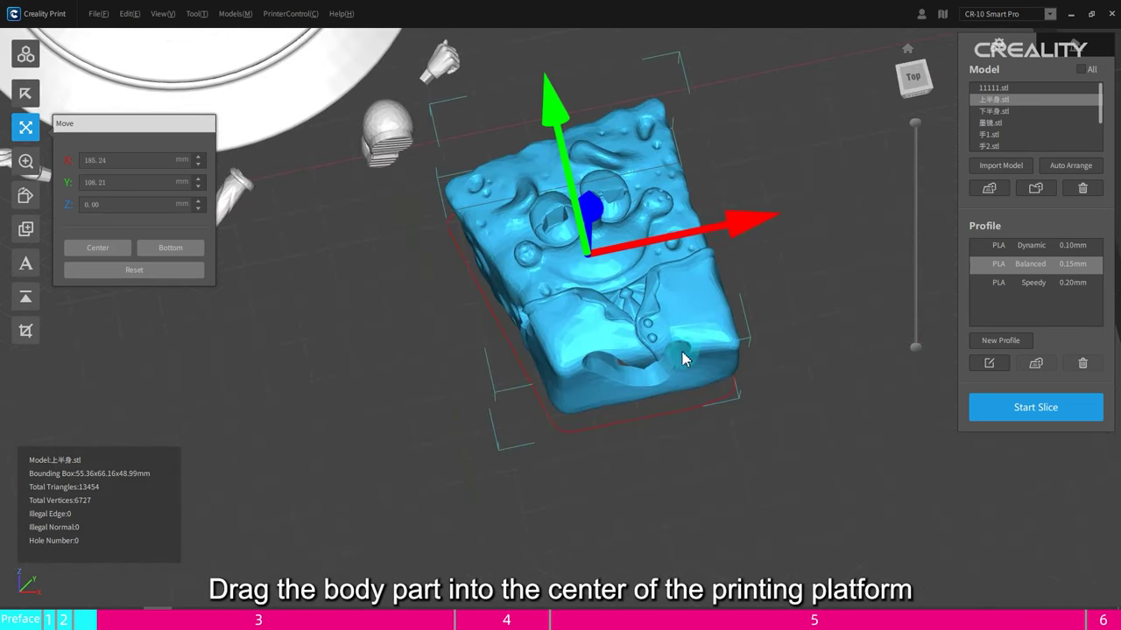
{"action": "scroll", "coordinate": [666, 349], "scroll_direction": "up", "scroll_amount": 2}
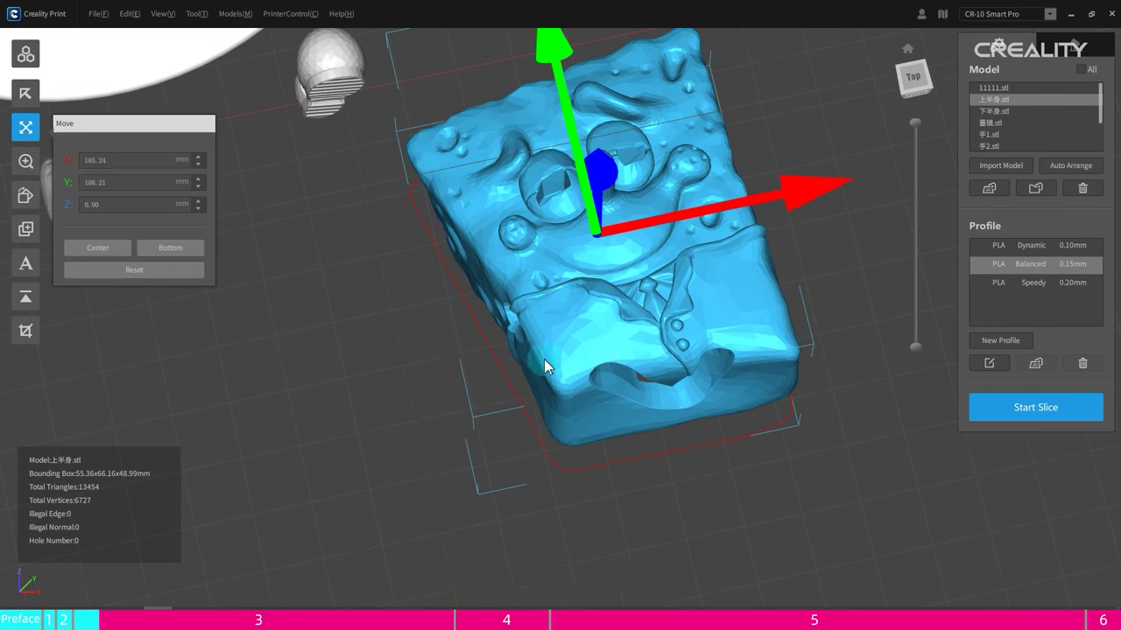
{"action": "right_click_drag", "start_coordinate": [546, 368], "coordinate": [641, 229]}
{"action": "scroll", "coordinate": [633, 217], "scroll_direction": "down", "scroll_amount": 5}
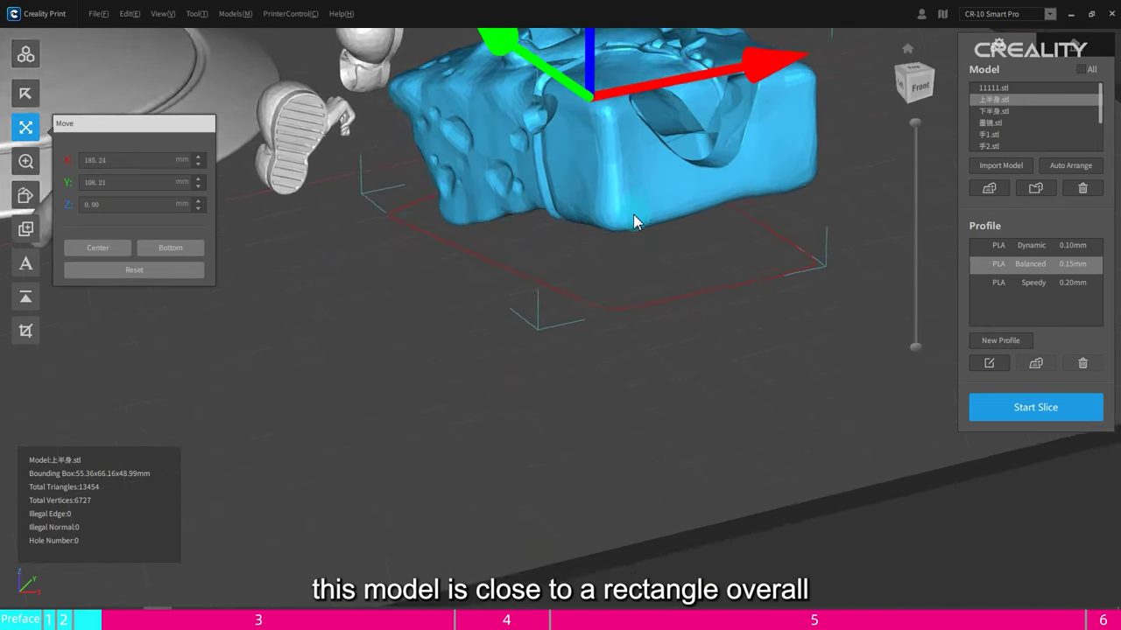
- Slice the flat-lying body, examine the stepped layer pattern on its surface from several angles, and leave the preview
{"action": "left_click", "coordinate": [1033, 415]}
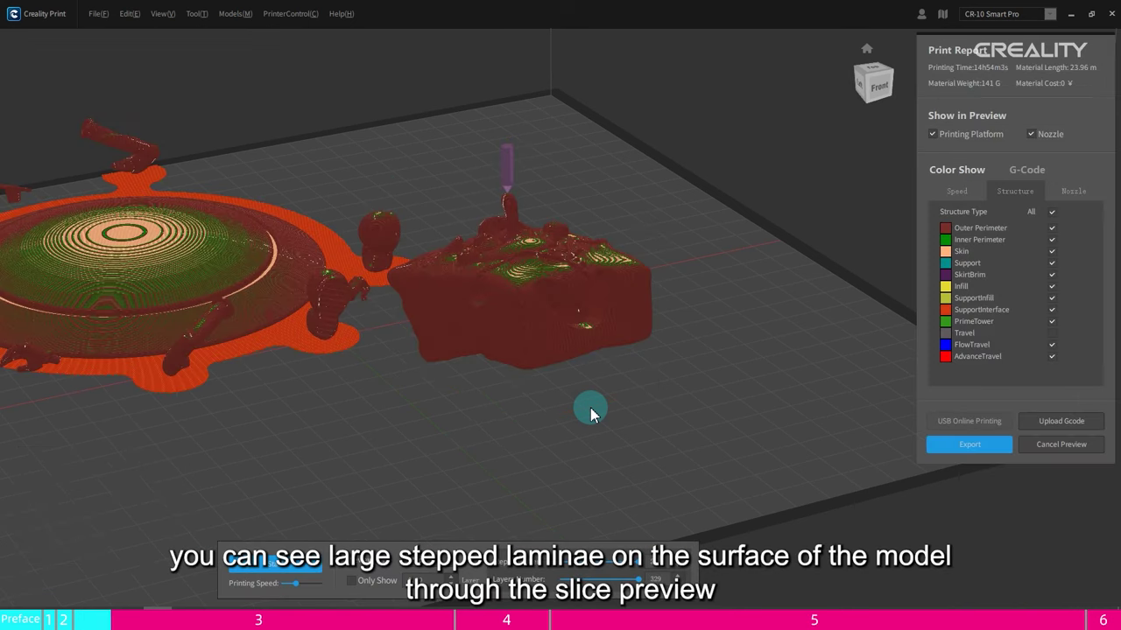
{"action": "scroll", "coordinate": [608, 288], "scroll_direction": "up", "scroll_amount": 8}
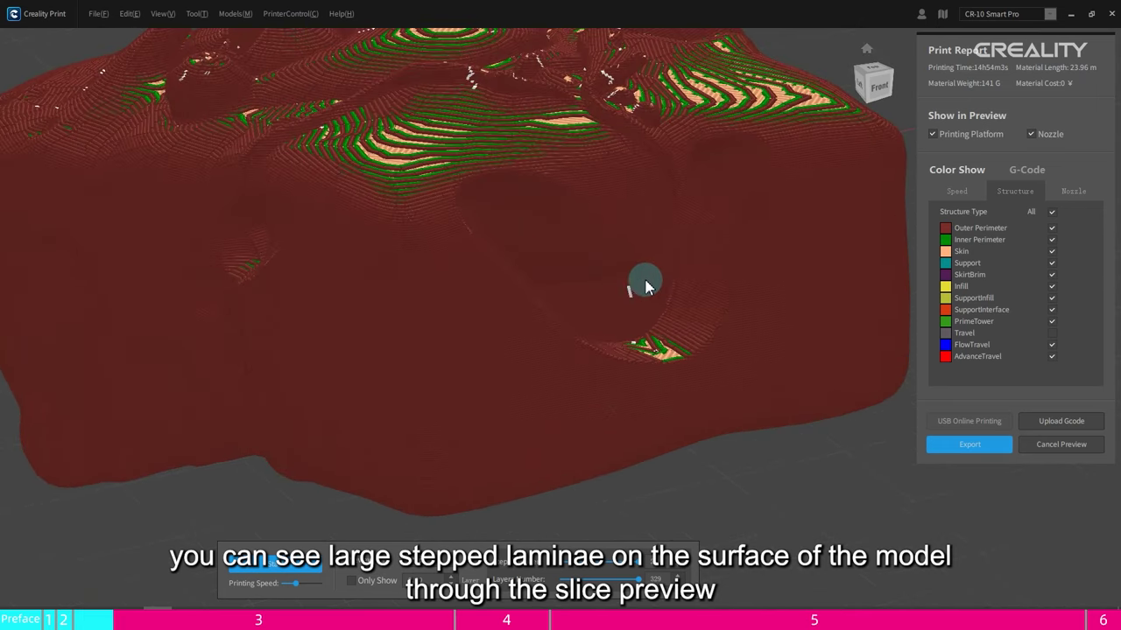
{"action": "middle_click_drag", "start_coordinate": [680, 265], "coordinate": [643, 404]}
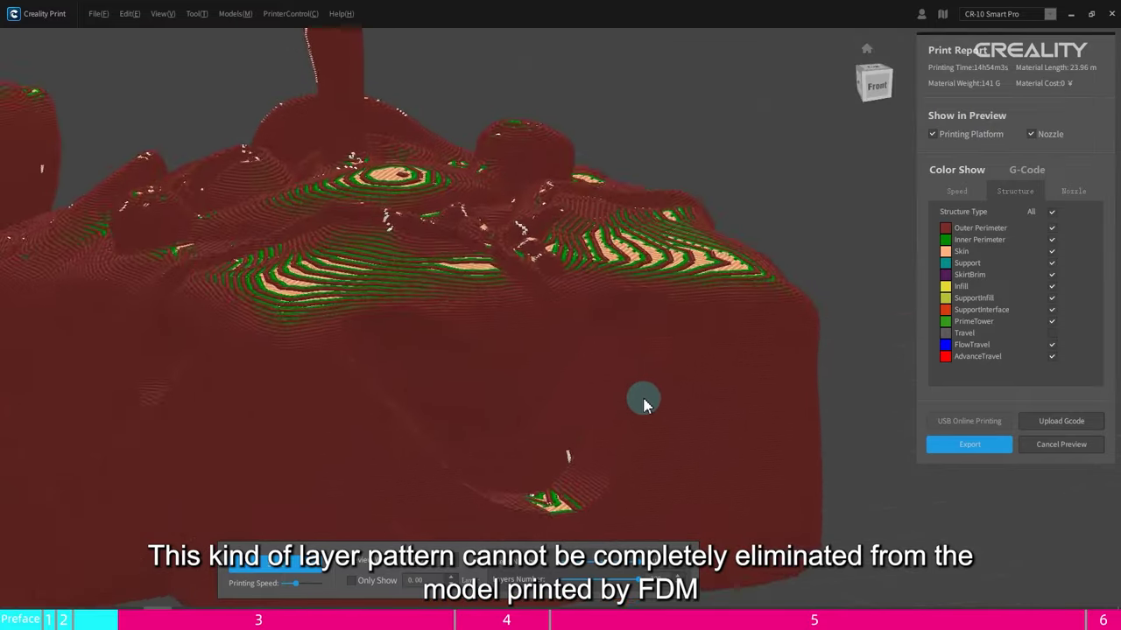
{"action": "right_click_drag", "start_coordinate": [644, 404], "coordinate": [611, 468]}
{"action": "scroll", "coordinate": [611, 464], "scroll_direction": "down", "scroll_amount": 4}
{"action": "right_click_drag", "start_coordinate": [615, 319], "coordinate": [619, 347]}
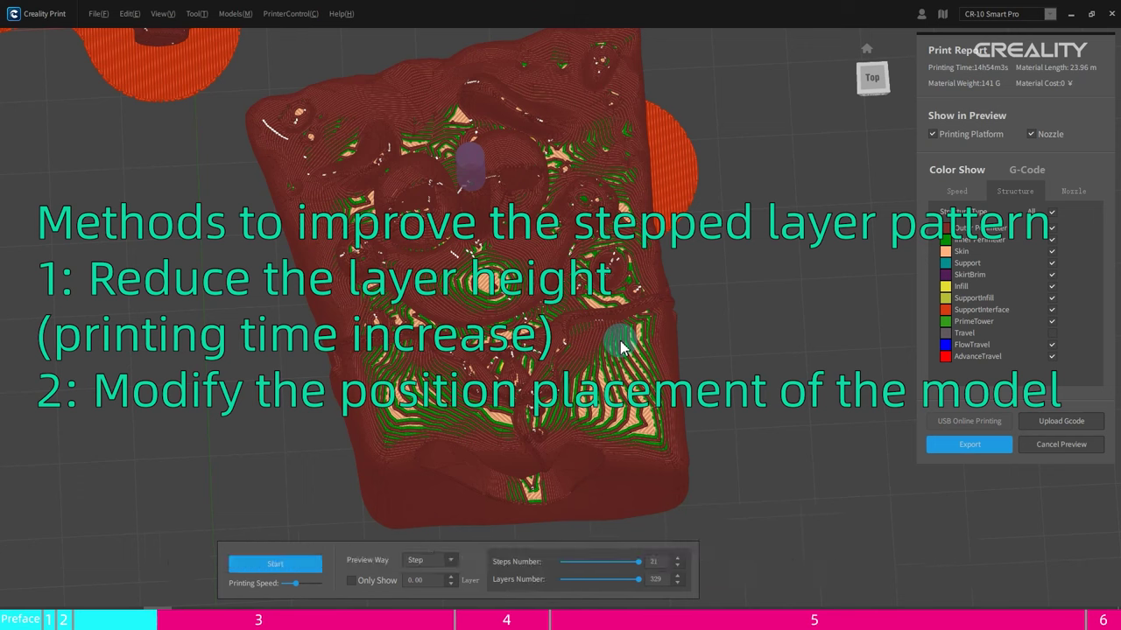
{"action": "left_click", "coordinate": [1061, 444]}
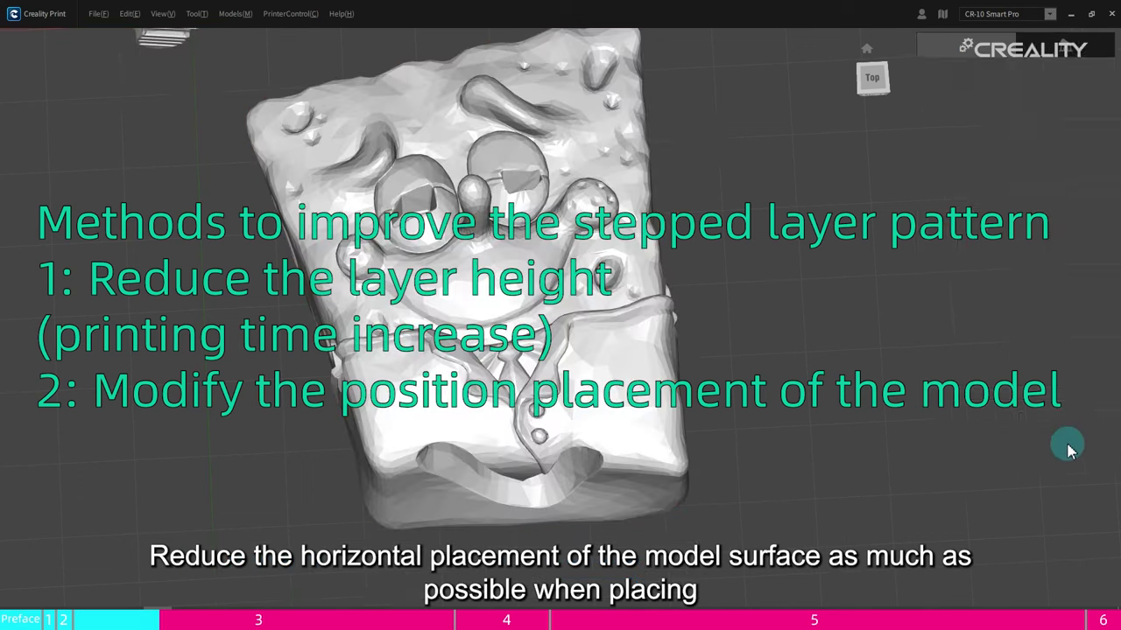
- Tilt the 上半身.stl body with Rotate to about 66.5° around X and -31.7° around Y
{"action": "left_click", "coordinate": [485, 230]}
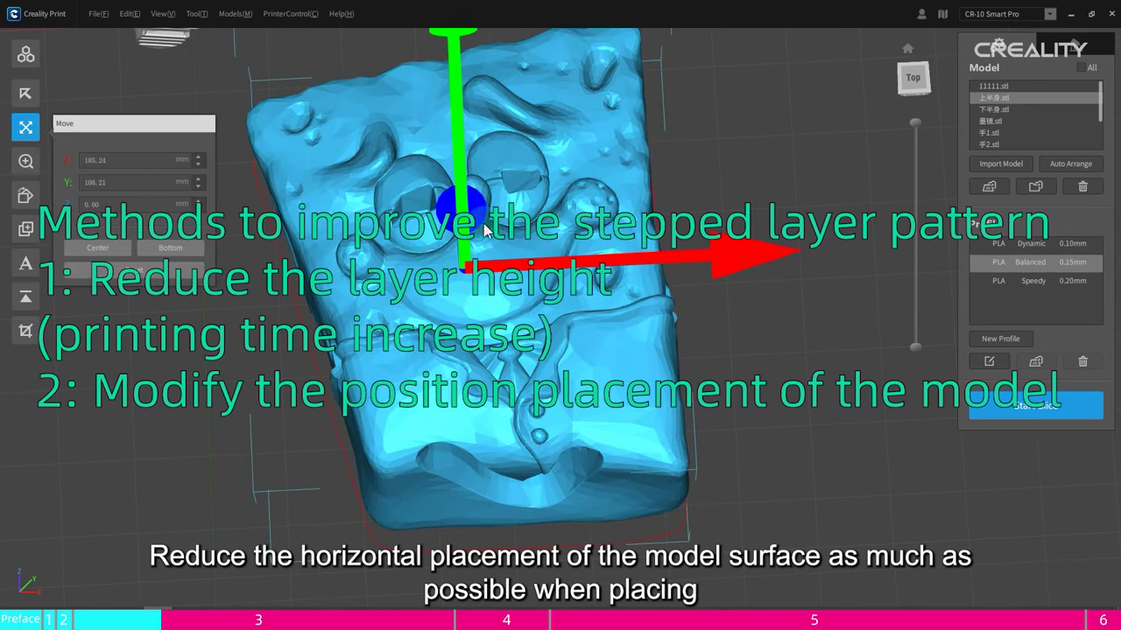
{"action": "left_click", "coordinate": [26, 195]}
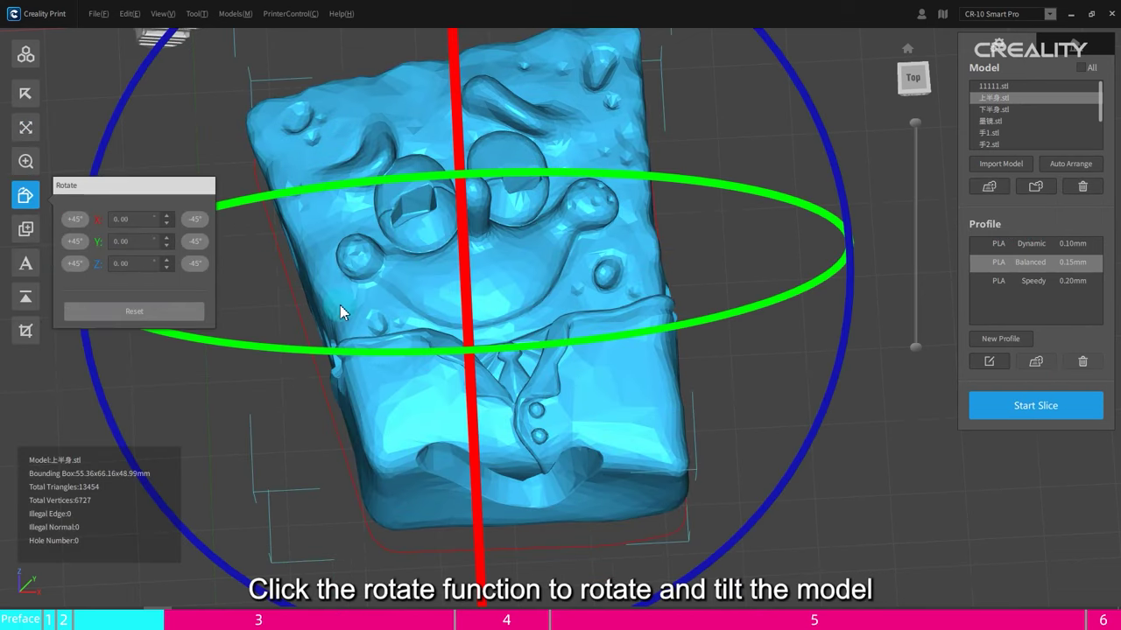
{"action": "scroll", "coordinate": [340, 305], "scroll_direction": "down", "scroll_amount": 5}
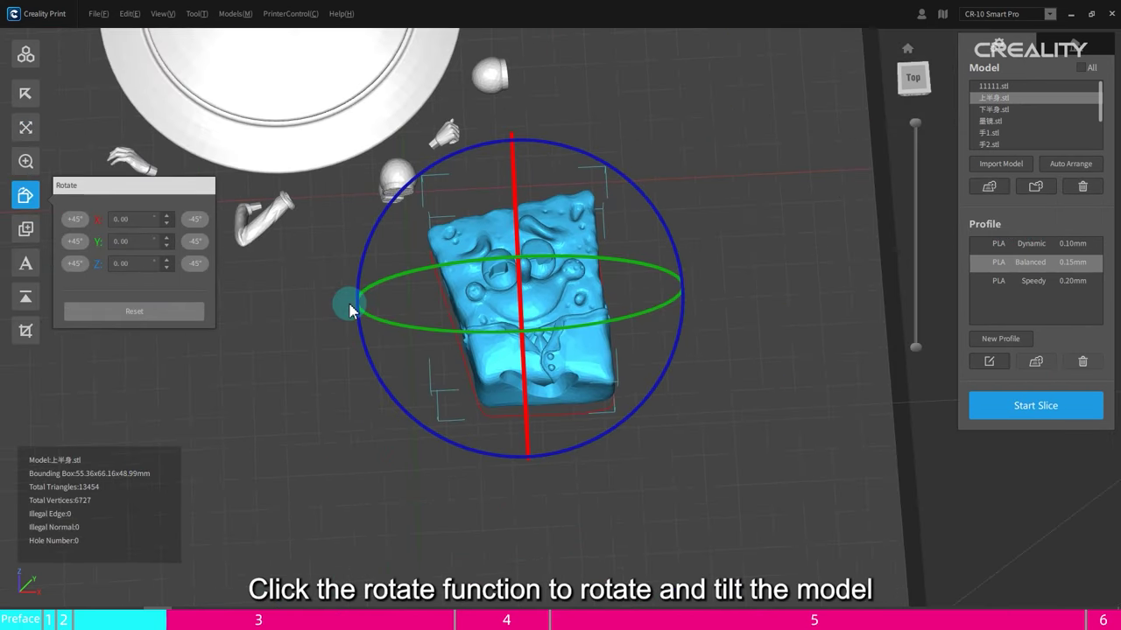
{"action": "left_click_drag", "start_coordinate": [348, 311], "coordinate": [735, 258]}
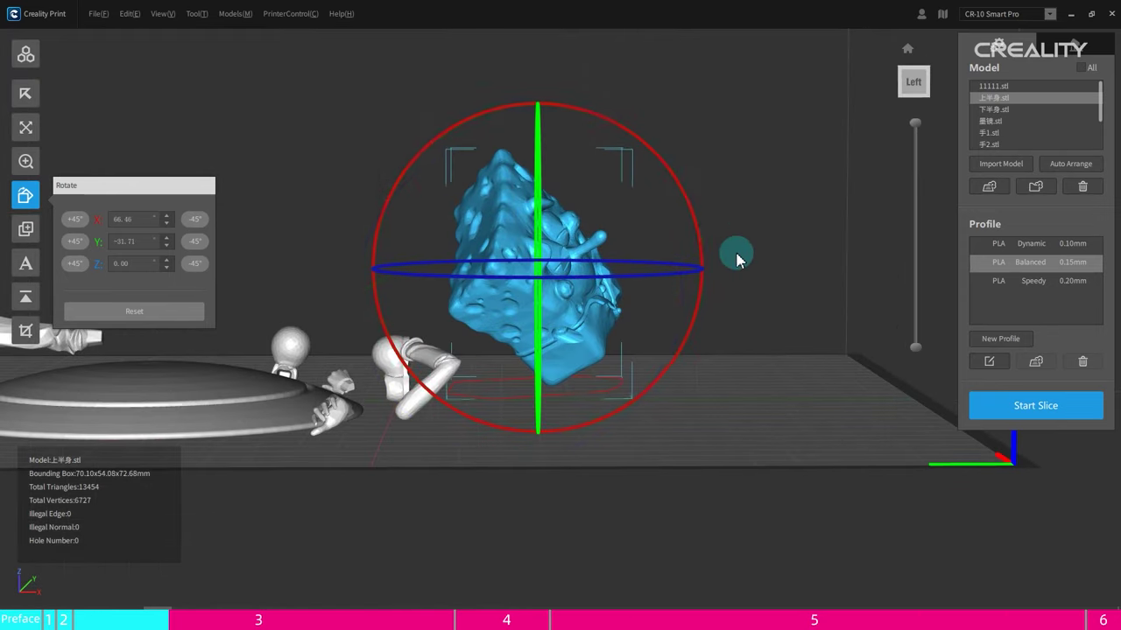
{"action": "right_click_drag", "start_coordinate": [735, 258], "coordinate": [433, 371]}
- Slice the models with the tilted body, examine its layer pattern in the preview, and close the preview
{"action": "left_click", "coordinate": [985, 411]}
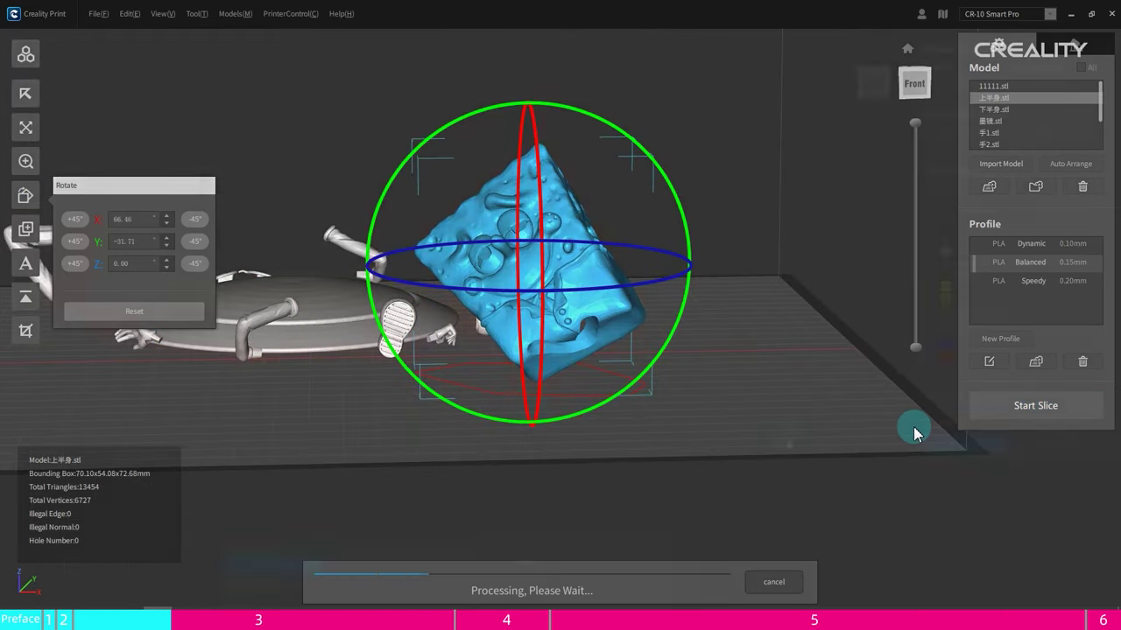
{"action": "right_click_drag", "start_coordinate": [607, 272], "coordinate": [700, 394]}
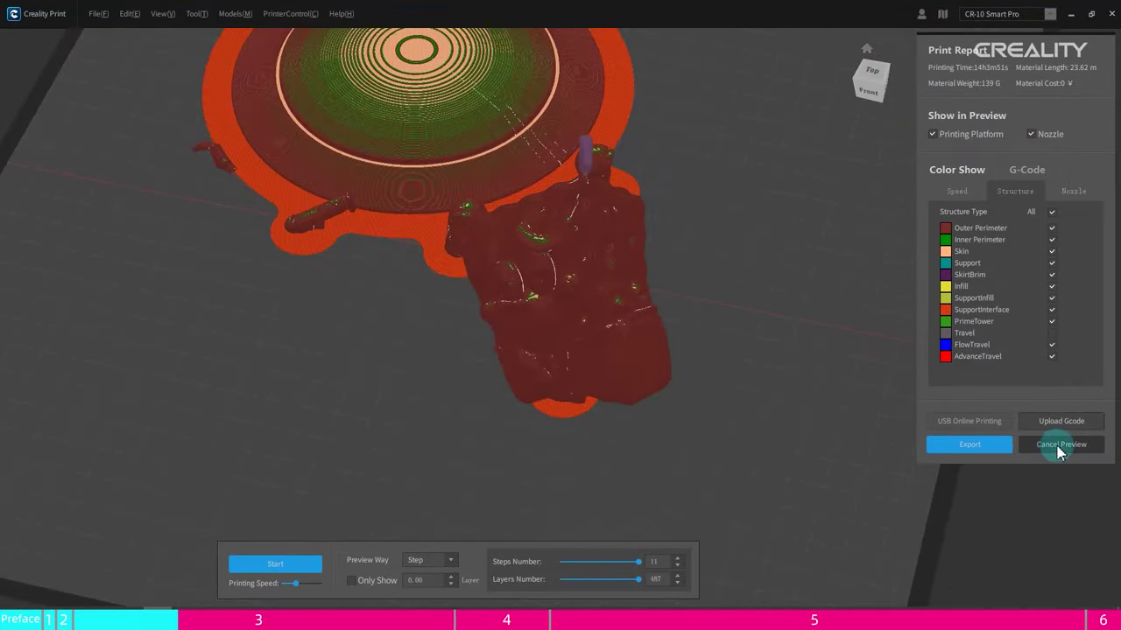
{"action": "left_click", "coordinate": [1059, 444]}
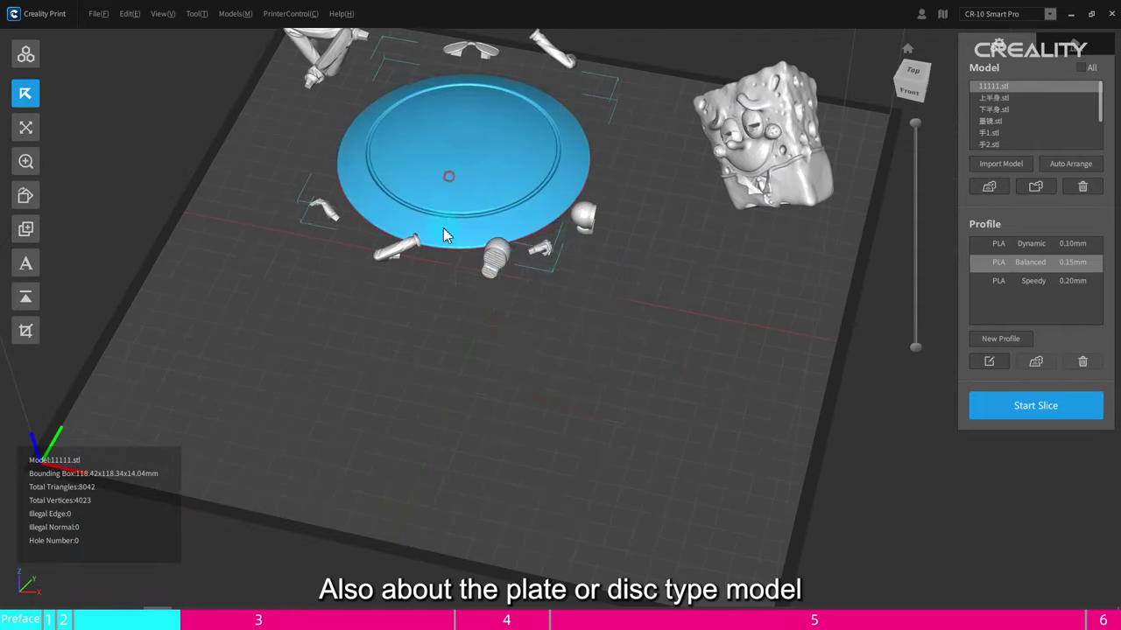
- Move the 11111.stl disc to the open front area of the platform and check its stepped layers in a slice preview
{"action": "left_click_drag", "start_coordinate": [444, 229], "coordinate": [514, 375]}
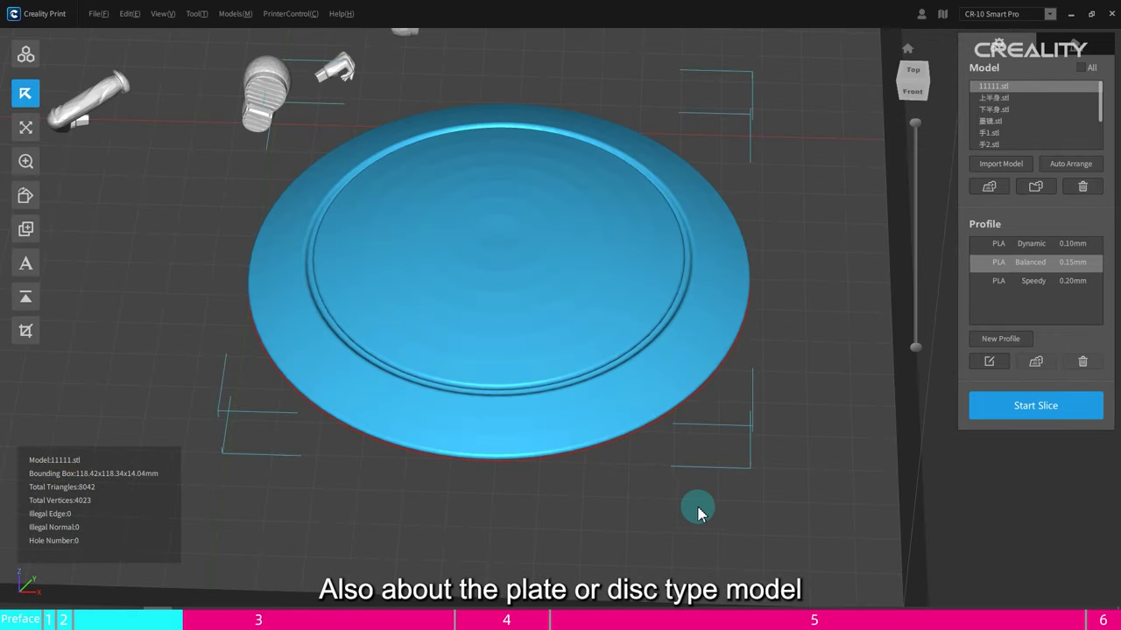
{"action": "left_click", "coordinate": [1055, 419]}
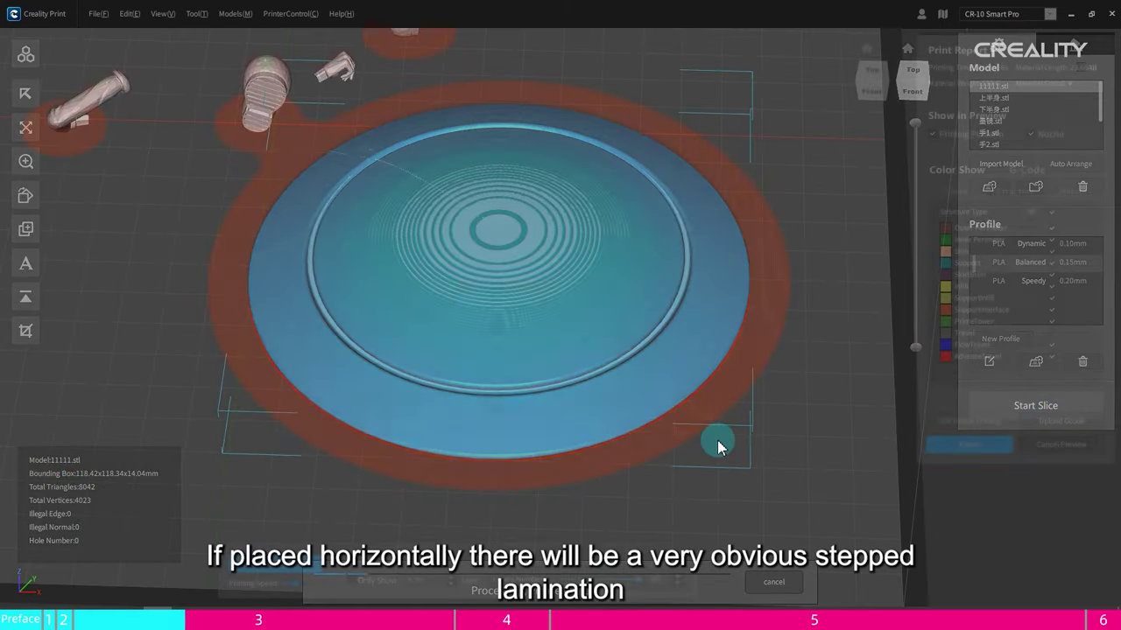
{"action": "scroll", "coordinate": [555, 300], "scroll_direction": "up", "scroll_amount": 5}
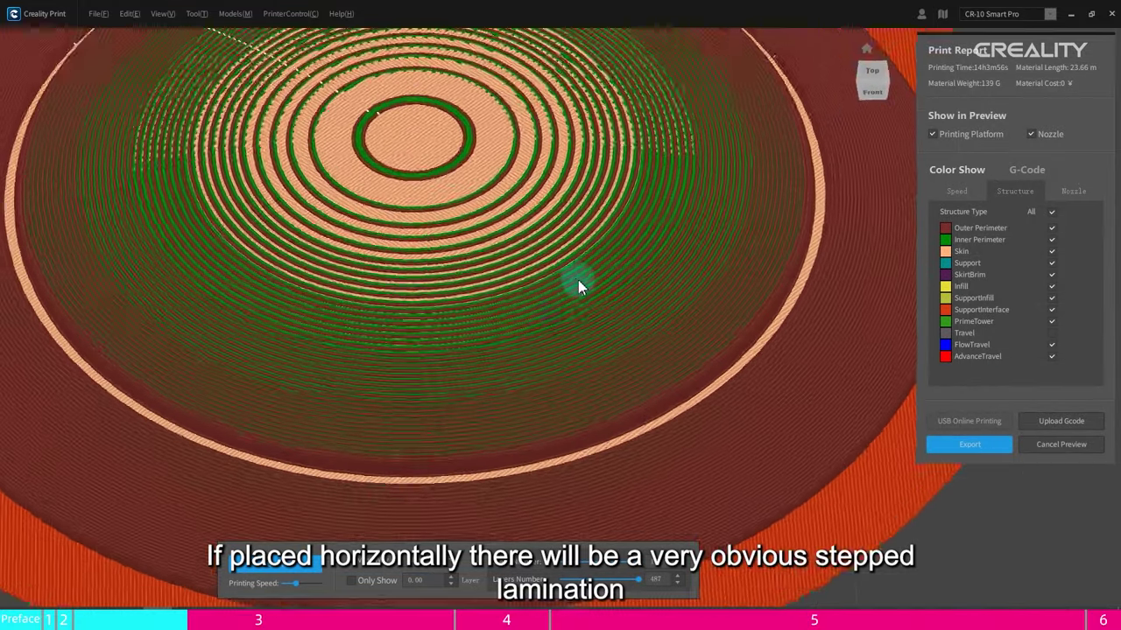
{"action": "right_click_drag", "start_coordinate": [578, 280], "coordinate": [519, 291]}
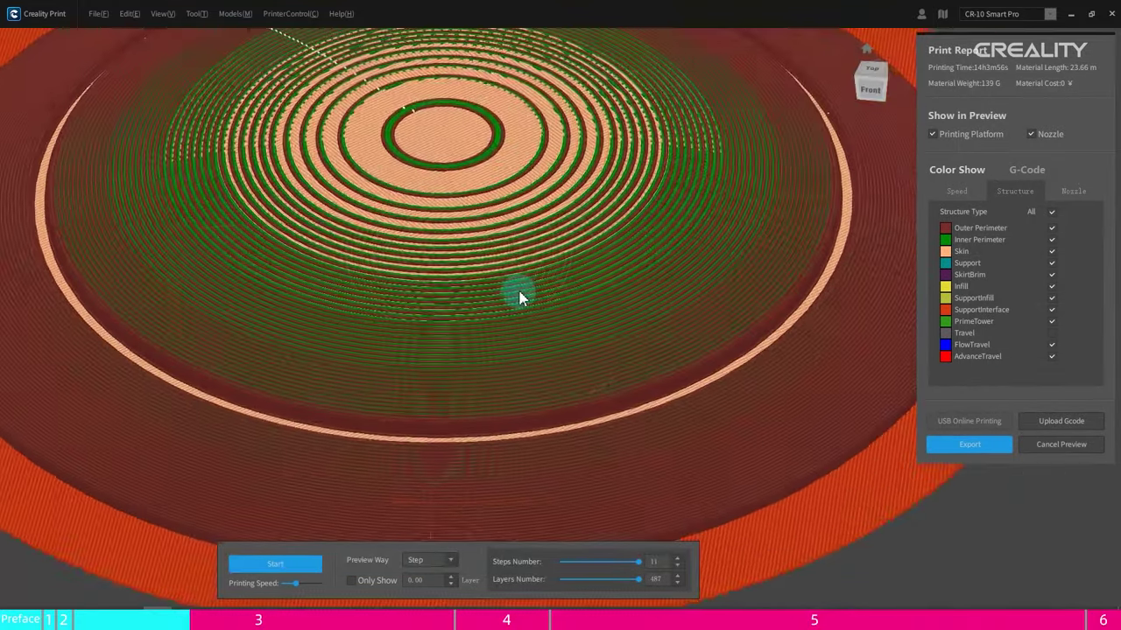
{"action": "scroll", "coordinate": [519, 298], "scroll_direction": "down", "scroll_amount": 5}
{"action": "left_click", "coordinate": [1077, 446]}
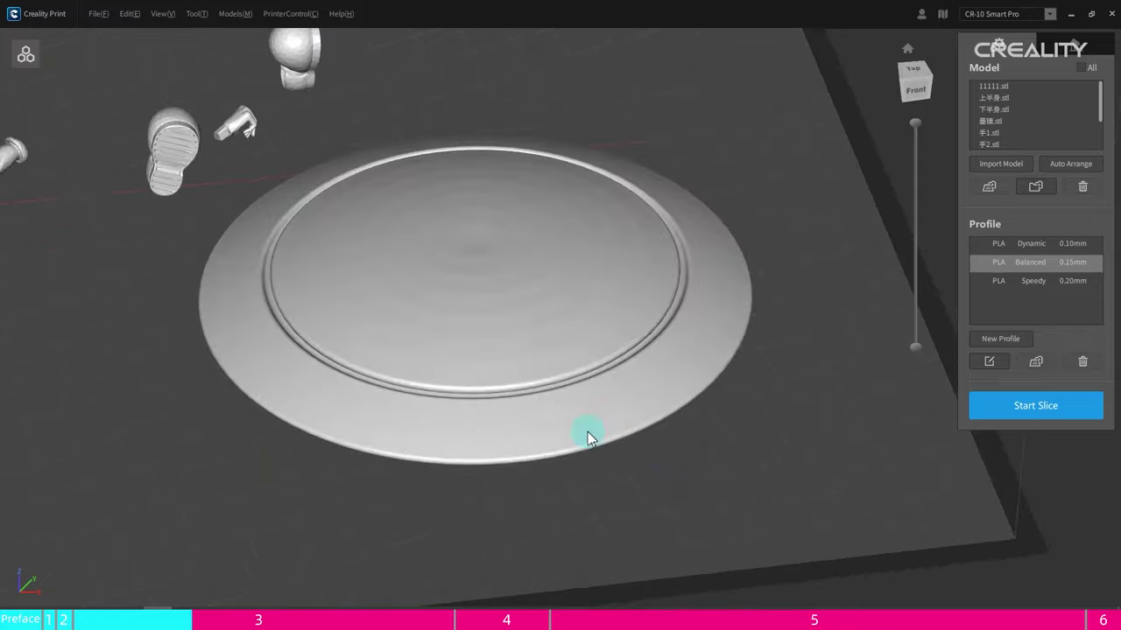
- Tilt the 11111.stl disc with Rotate to about -65° around Y so it stands steeply on the platform
{"action": "scroll", "coordinate": [584, 424], "scroll_direction": "down", "scroll_amount": 5}
{"action": "left_click", "coordinate": [491, 301]}
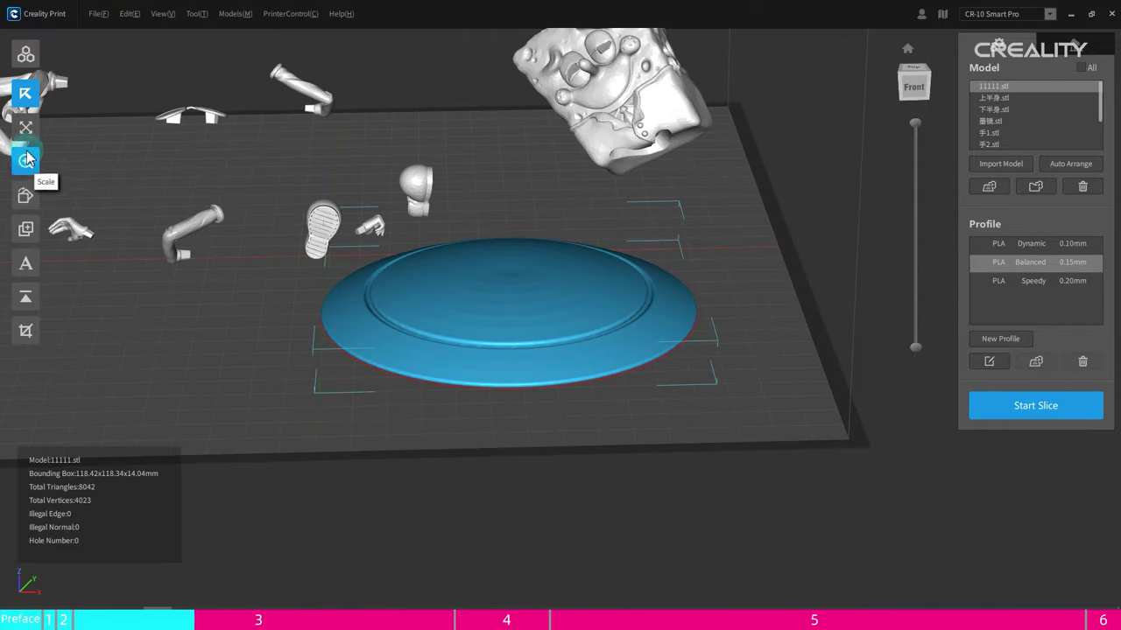
{"action": "left_click", "coordinate": [25, 194]}
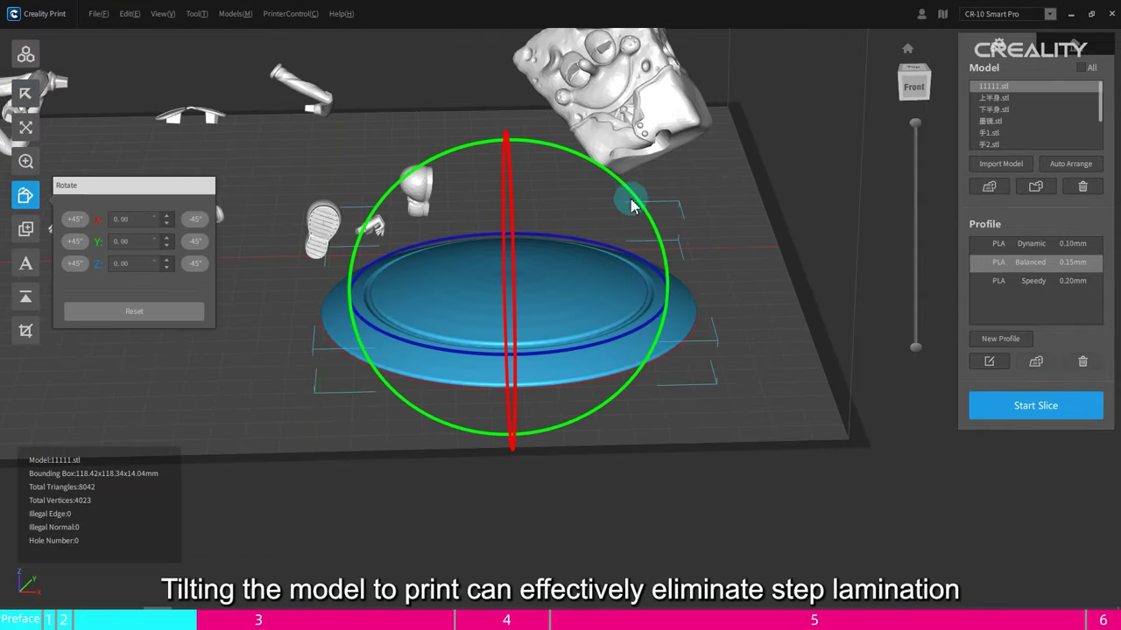
{"action": "left_click_drag", "start_coordinate": [634, 205], "coordinate": [519, 279]}
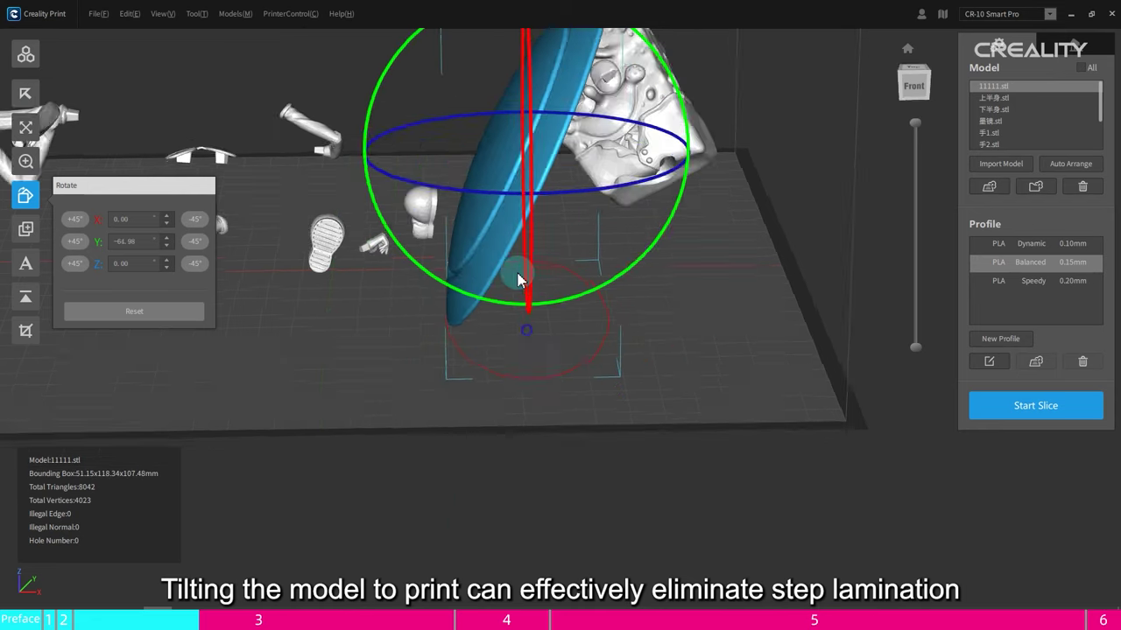
- Adjust the tilt of the 11111.stl disc with Rotate to about -63.4° around Y
{"action": "right_click_drag", "start_coordinate": [518, 278], "coordinate": [522, 219]}
{"action": "middle_click_drag", "start_coordinate": [527, 302], "coordinate": [522, 517]}
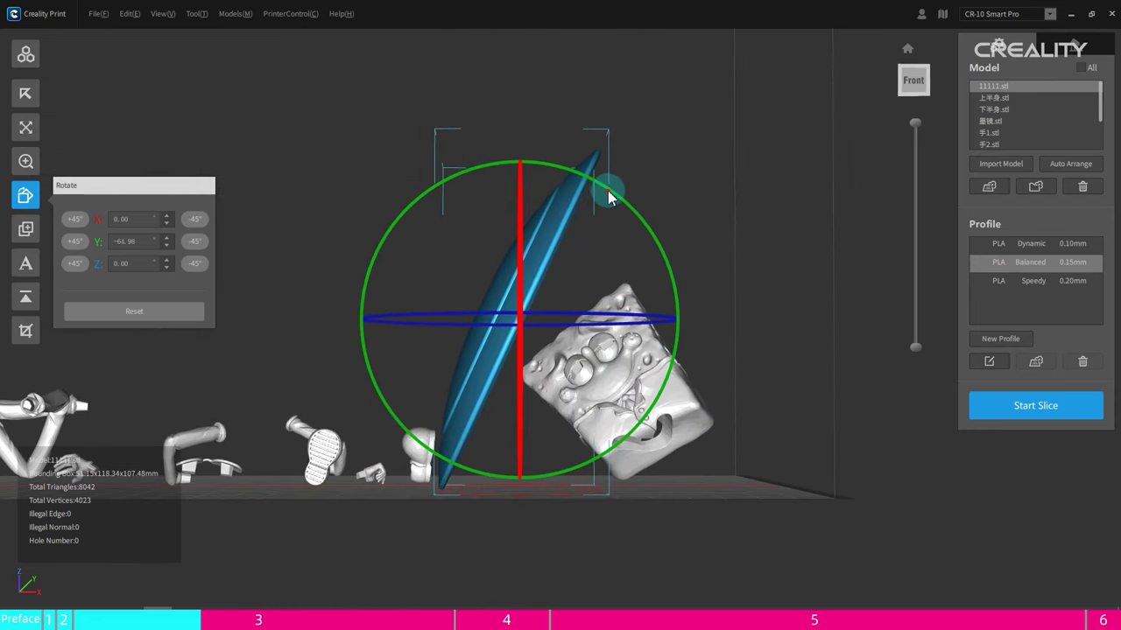
{"action": "left_click_drag", "start_coordinate": [610, 198], "coordinate": [614, 203]}
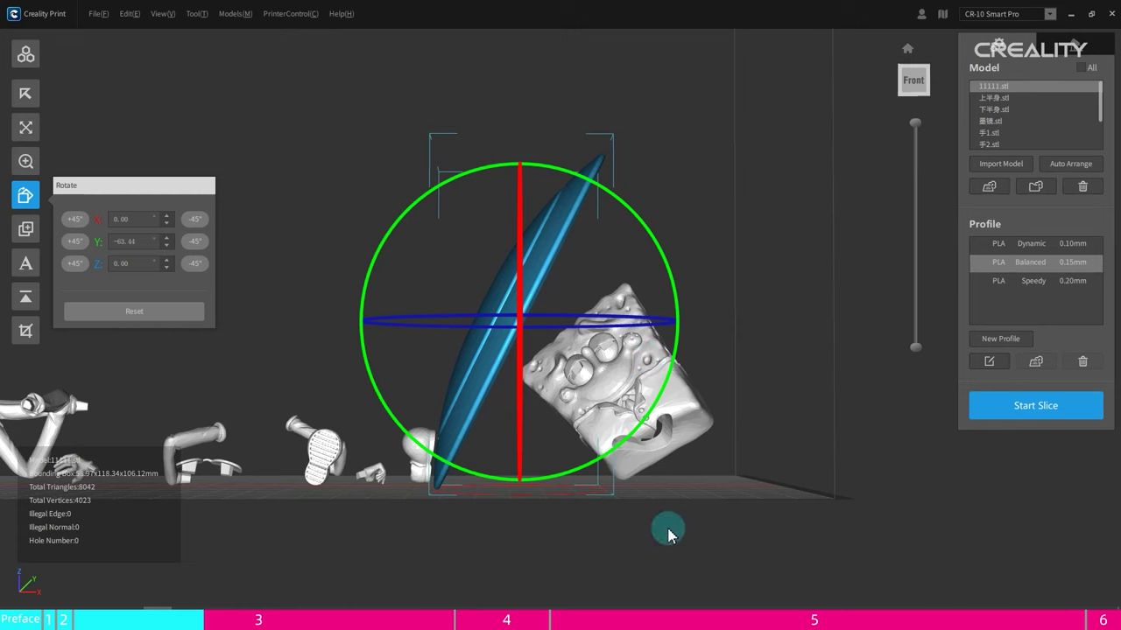
- Add custom supports by hand along the lower edge and under the upper overhang of the tilted 11111.stl disc
{"action": "left_click", "coordinate": [1057, 58]}
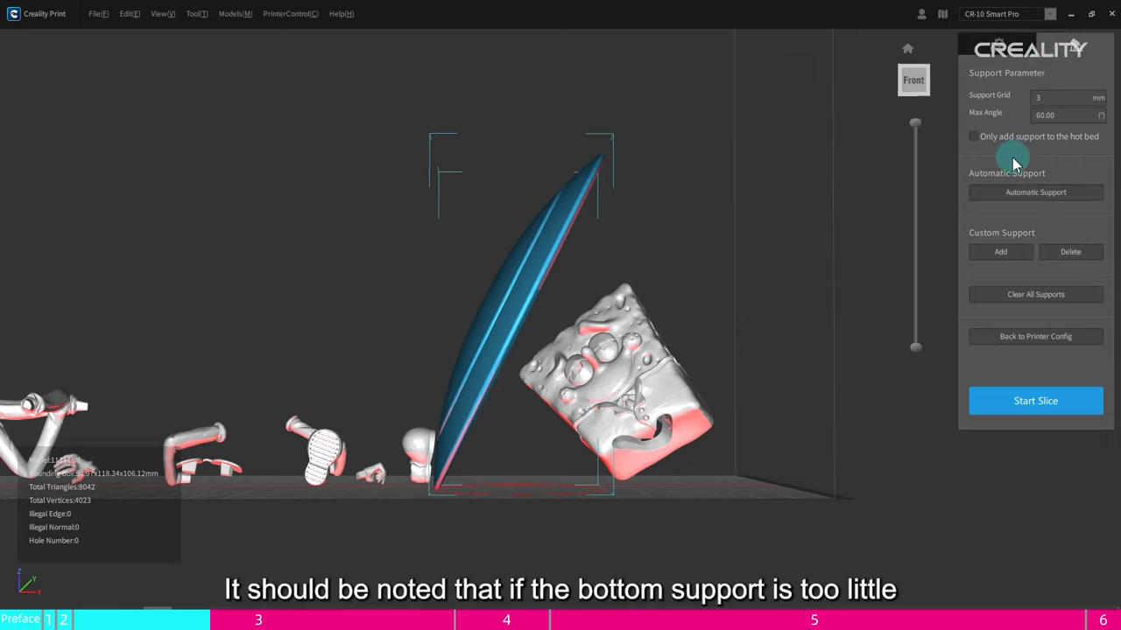
{"action": "left_click", "coordinate": [1007, 194]}
{"action": "left_click", "coordinate": [988, 252]}
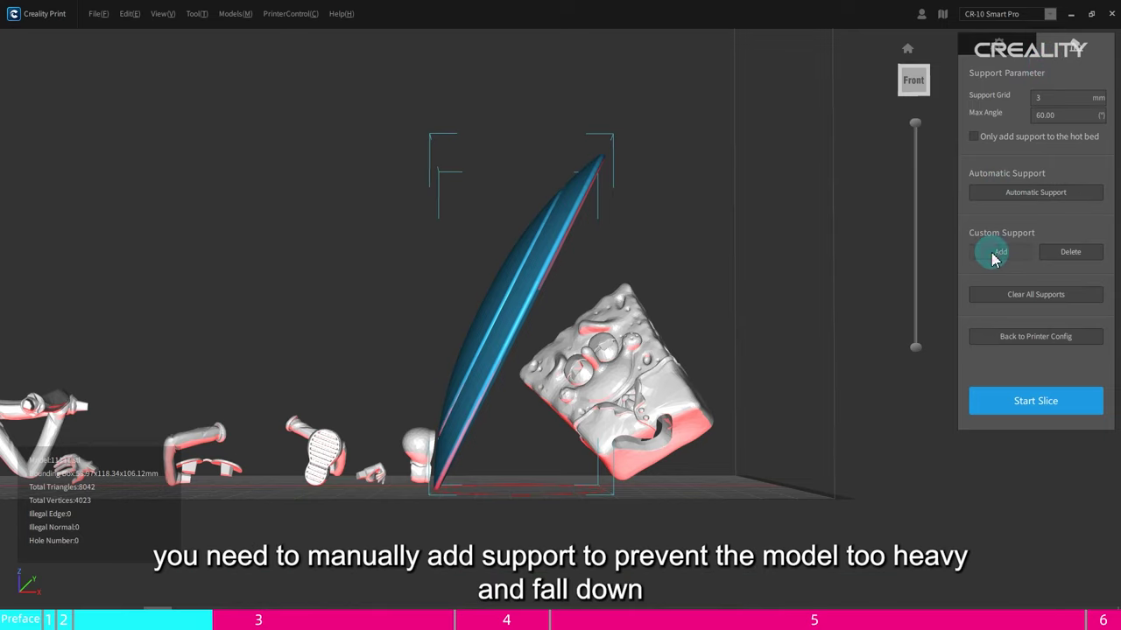
{"action": "scroll", "coordinate": [413, 502], "scroll_direction": "up", "scroll_amount": 3}
{"action": "right_click_drag", "start_coordinate": [411, 498], "coordinate": [461, 517]}
{"action": "middle_click_drag", "start_coordinate": [461, 516], "coordinate": [700, 316]}
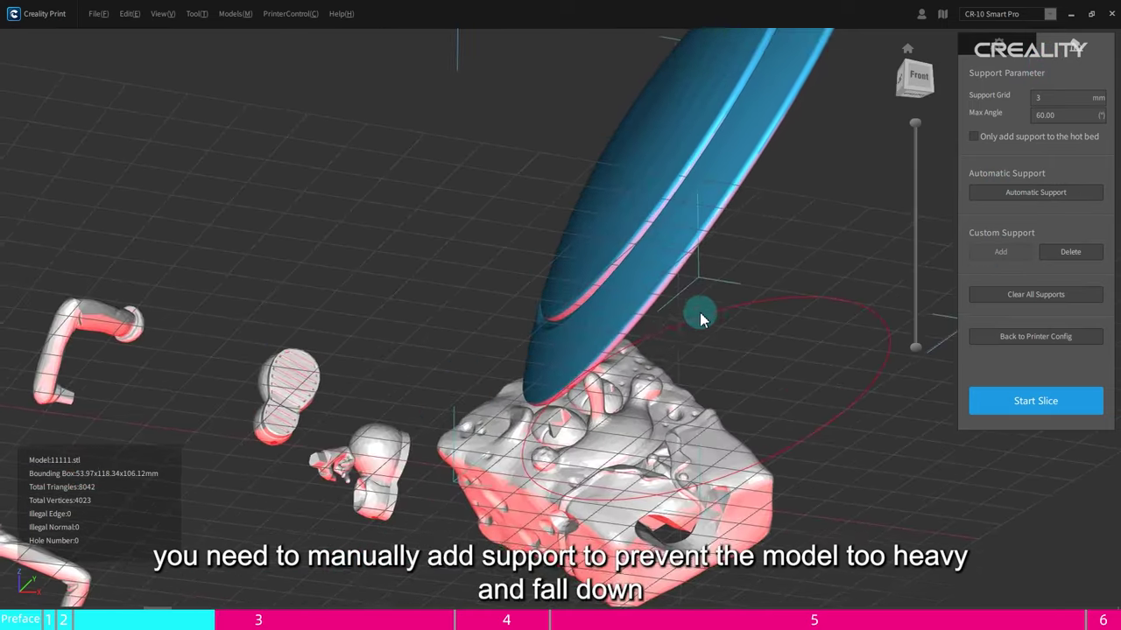
{"action": "right_click_drag", "start_coordinate": [699, 316], "coordinate": [645, 324]}
{"action": "left_click", "coordinate": [591, 357]}
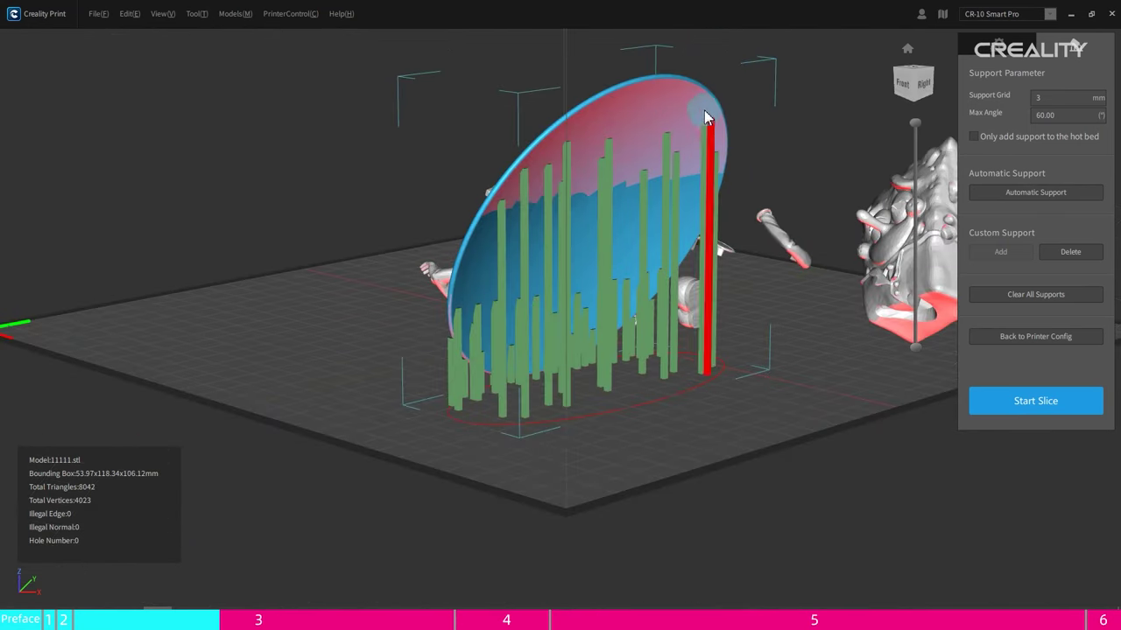
{"action": "left_click", "coordinate": [579, 131]}
{"action": "left_click", "coordinate": [683, 116]}
{"action": "left_click", "coordinate": [632, 148]}
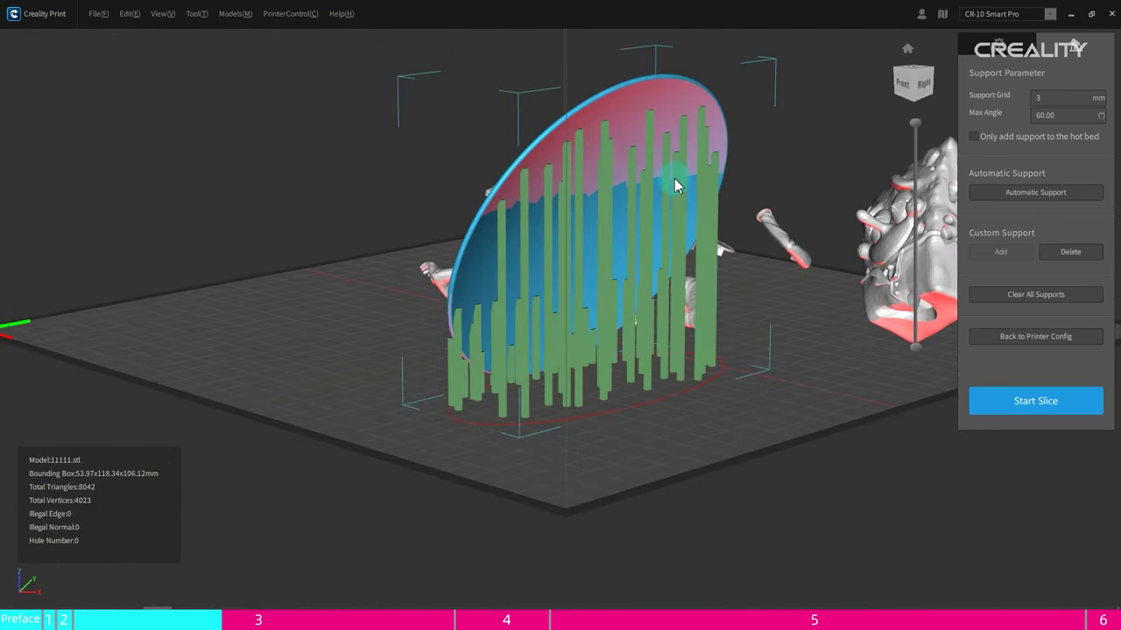
- Slice the models with the supported disc, examine its layers and supports in the preview, and close the preview
{"action": "scroll", "coordinate": [680, 172], "scroll_direction": "down", "scroll_amount": 4}
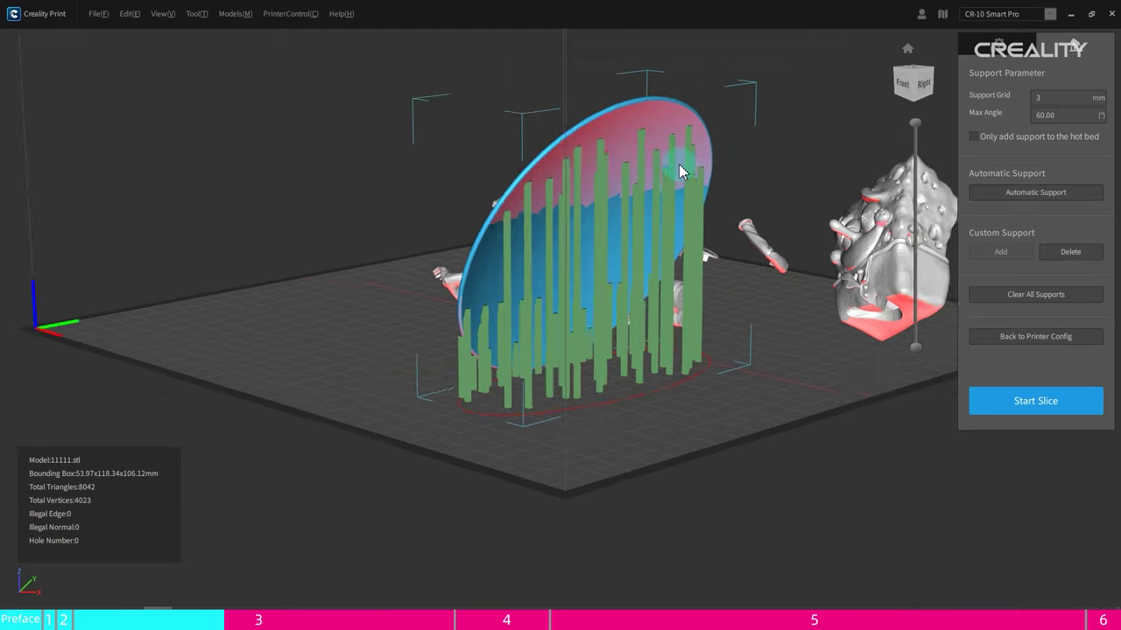
{"action": "right_click_drag", "start_coordinate": [680, 174], "coordinate": [795, 278]}
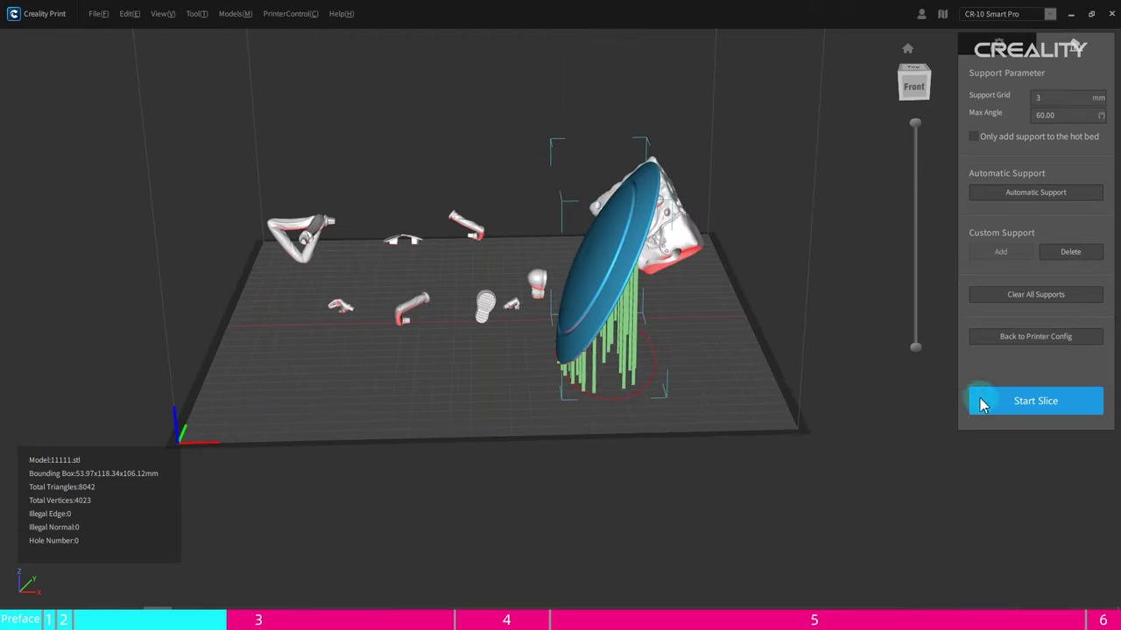
{"action": "left_click", "coordinate": [981, 400]}
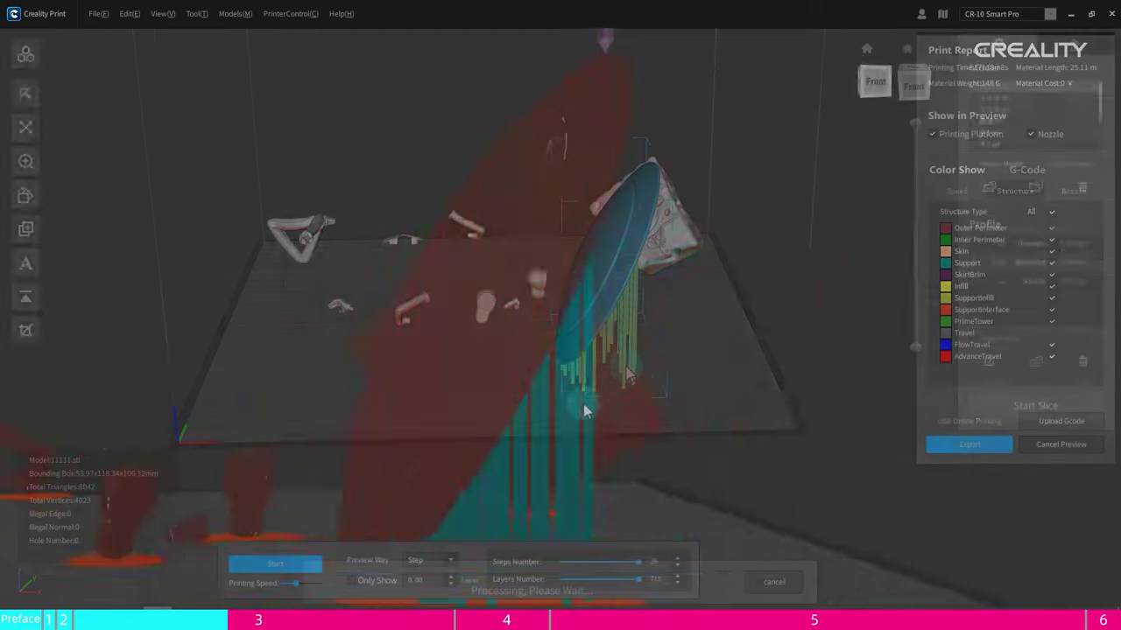
{"action": "right_click_drag", "start_coordinate": [586, 406], "coordinate": [593, 459]}
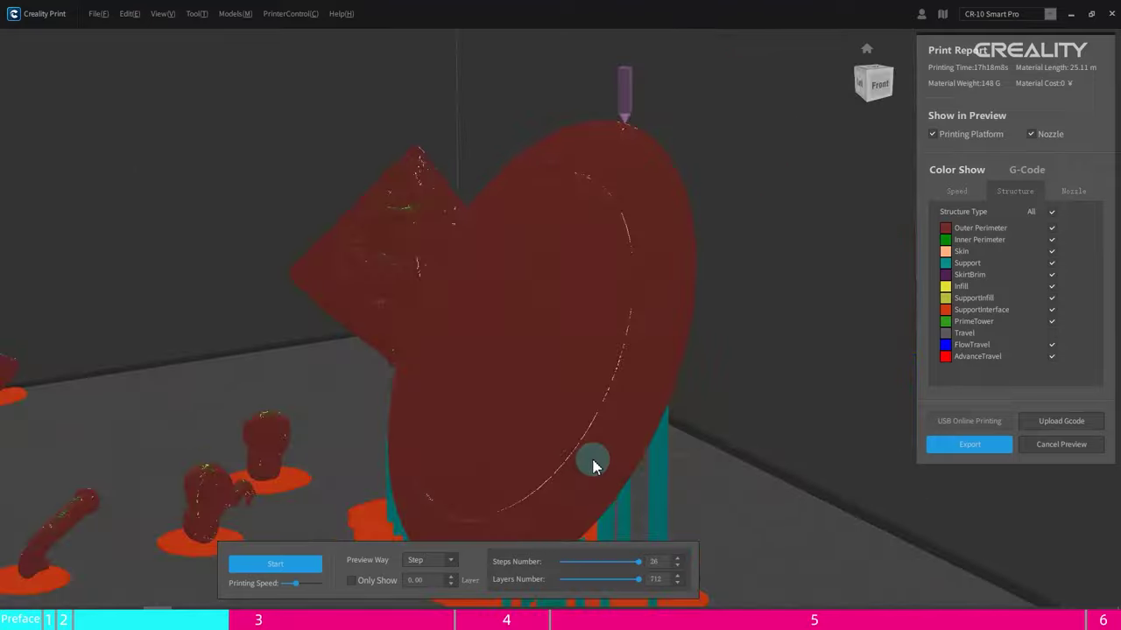
{"action": "scroll", "coordinate": [620, 381], "scroll_direction": "down", "scroll_amount": 4}
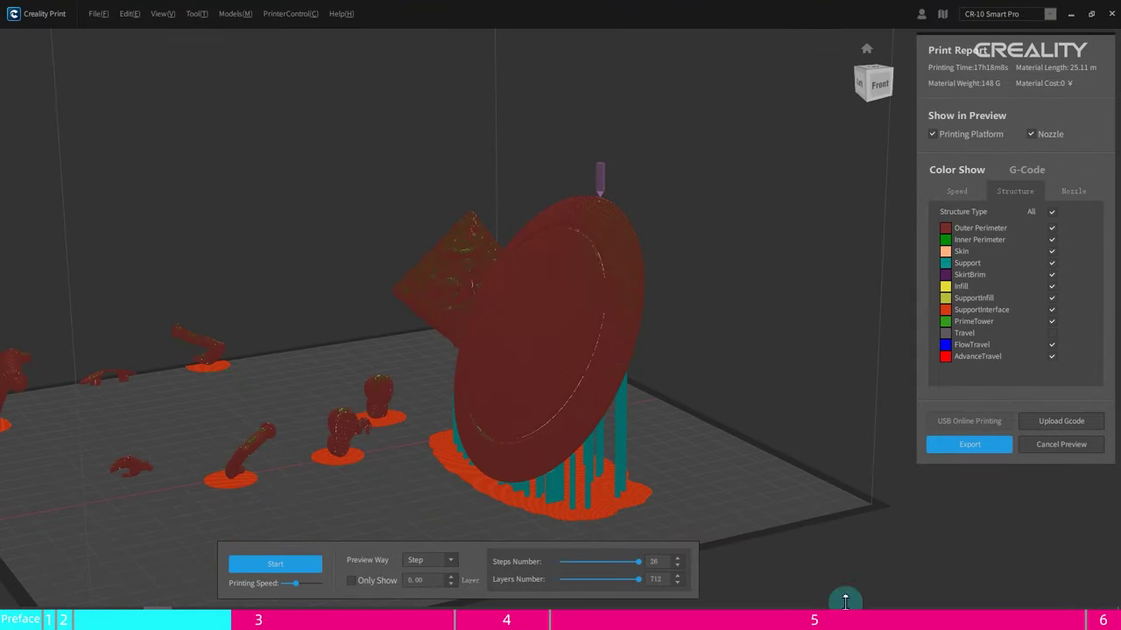
{"action": "left_click", "coordinate": [1059, 445]}
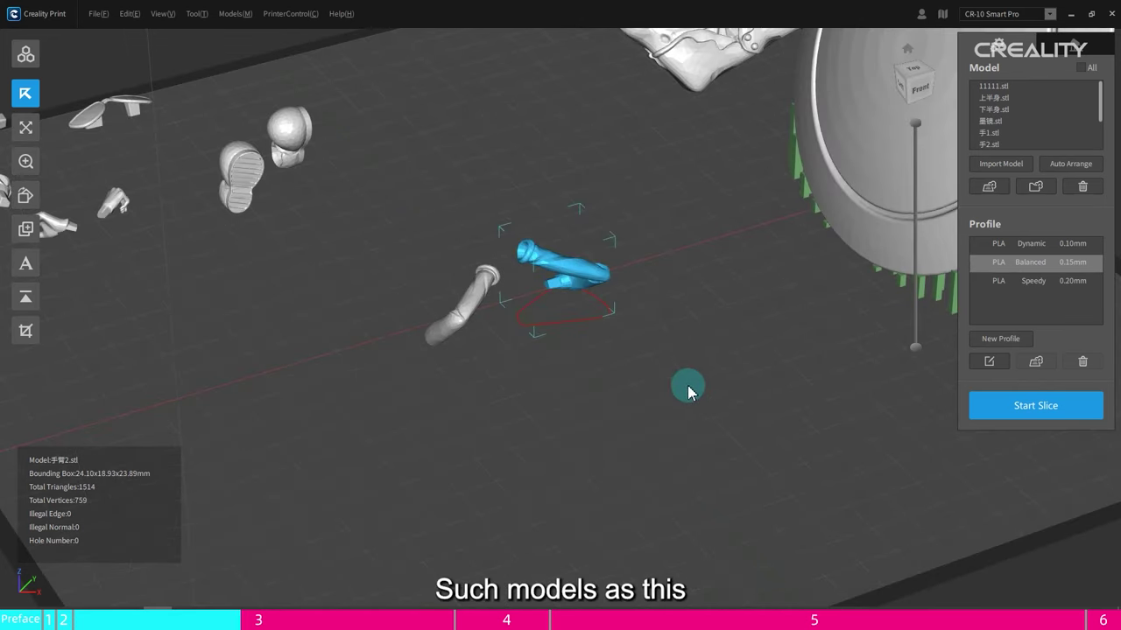
- Turn the 手臂2.stl arm with Rotate to about 87.6° around X and 60.8° around Y so its bent elbow faces down
{"action": "right_click_drag", "start_coordinate": [687, 391], "coordinate": [596, 350]}
{"action": "left_click", "coordinate": [25, 195]}
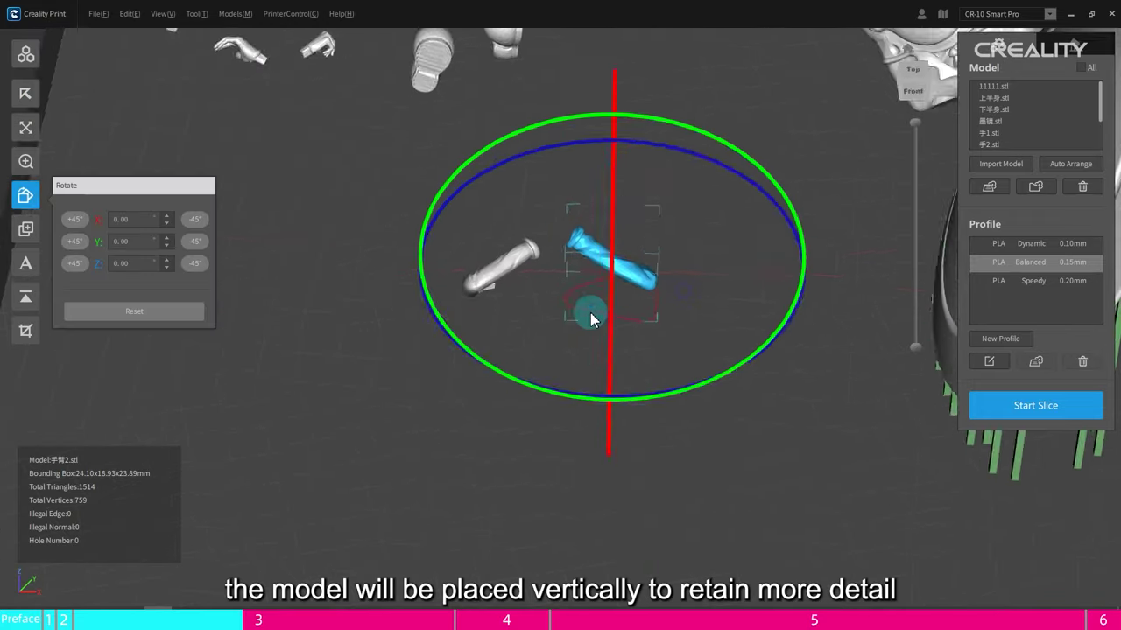
{"action": "right_click_drag", "start_coordinate": [589, 313], "coordinate": [570, 160]}
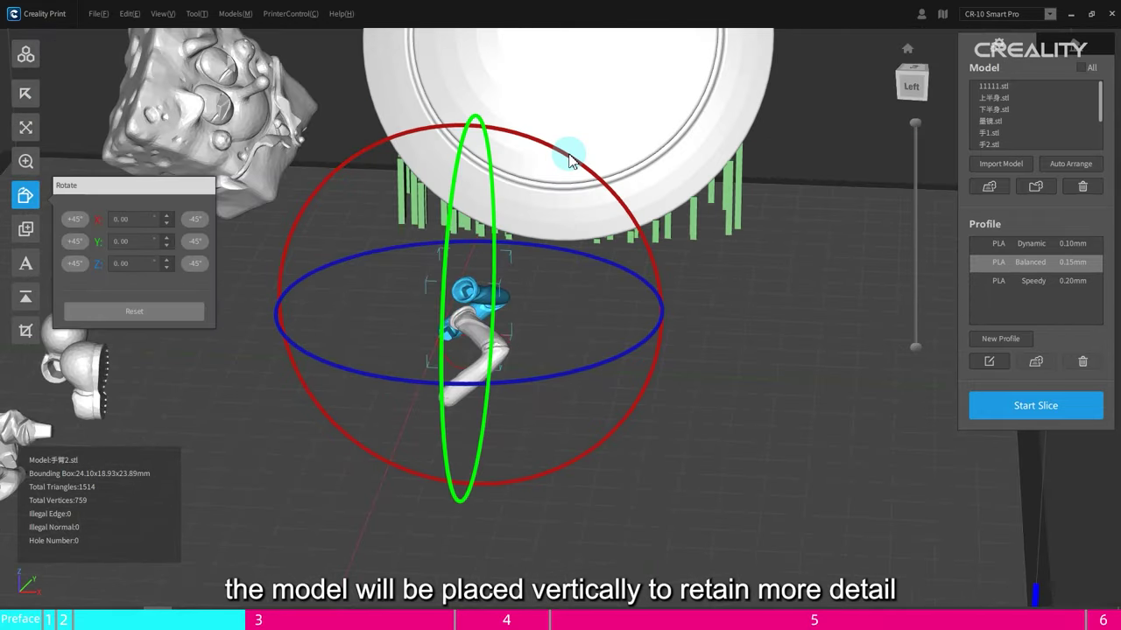
{"action": "left_click_drag", "start_coordinate": [644, 241], "coordinate": [655, 281]}
{"action": "right_click_drag", "start_coordinate": [627, 313], "coordinate": [404, 253]}
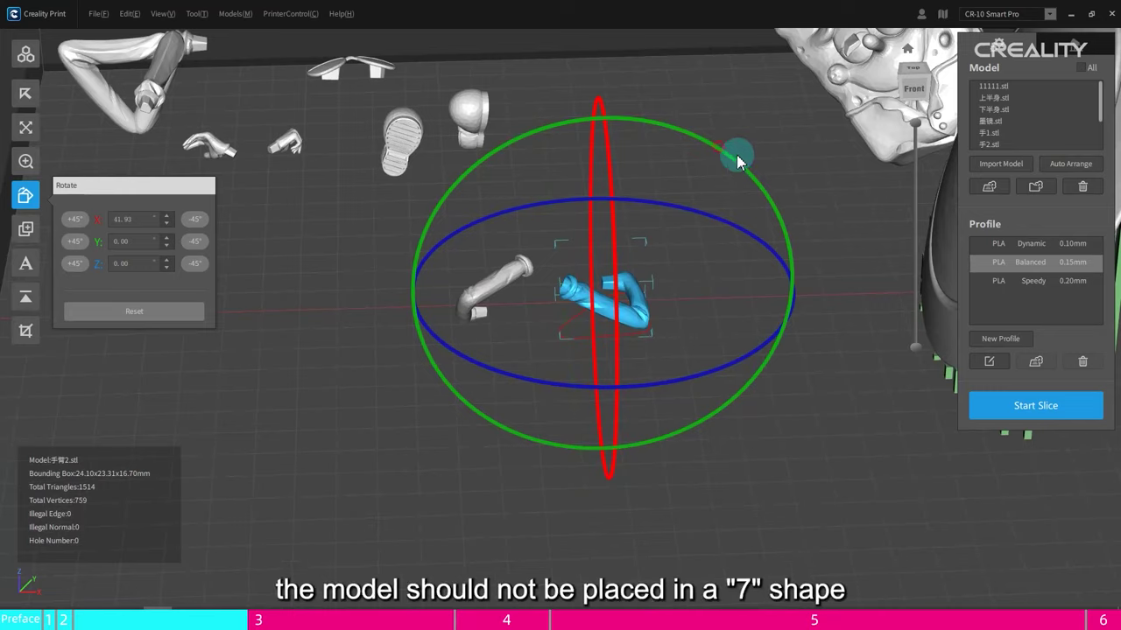
{"action": "right_click_drag", "start_coordinate": [864, 311], "coordinate": [553, 170]}
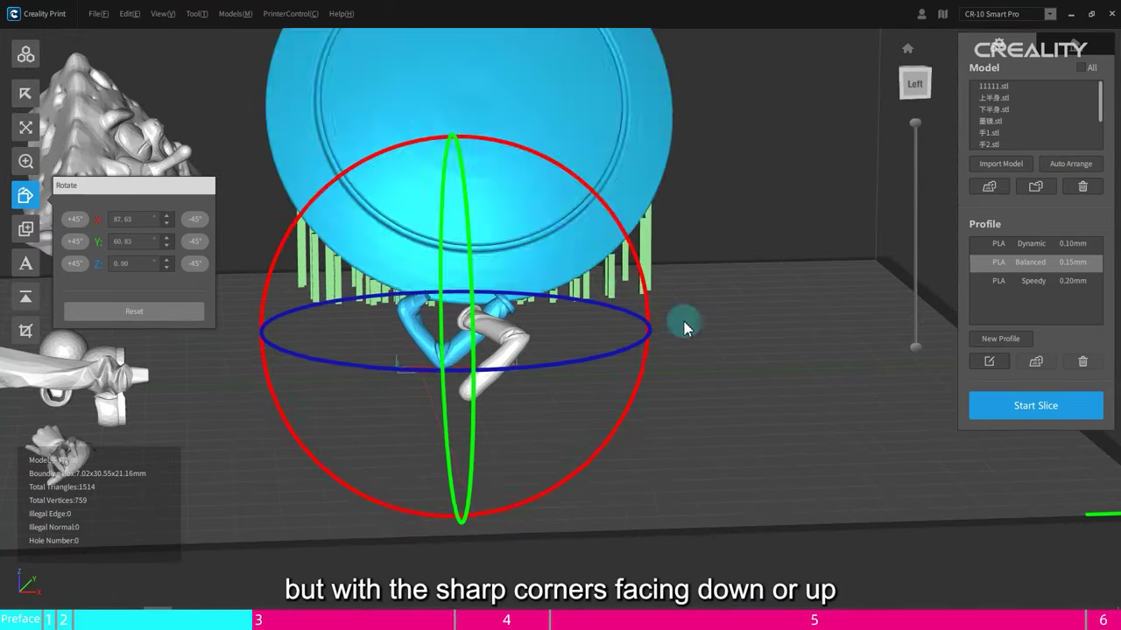
{"action": "right_click_drag", "start_coordinate": [686, 324], "coordinate": [116, 339]}
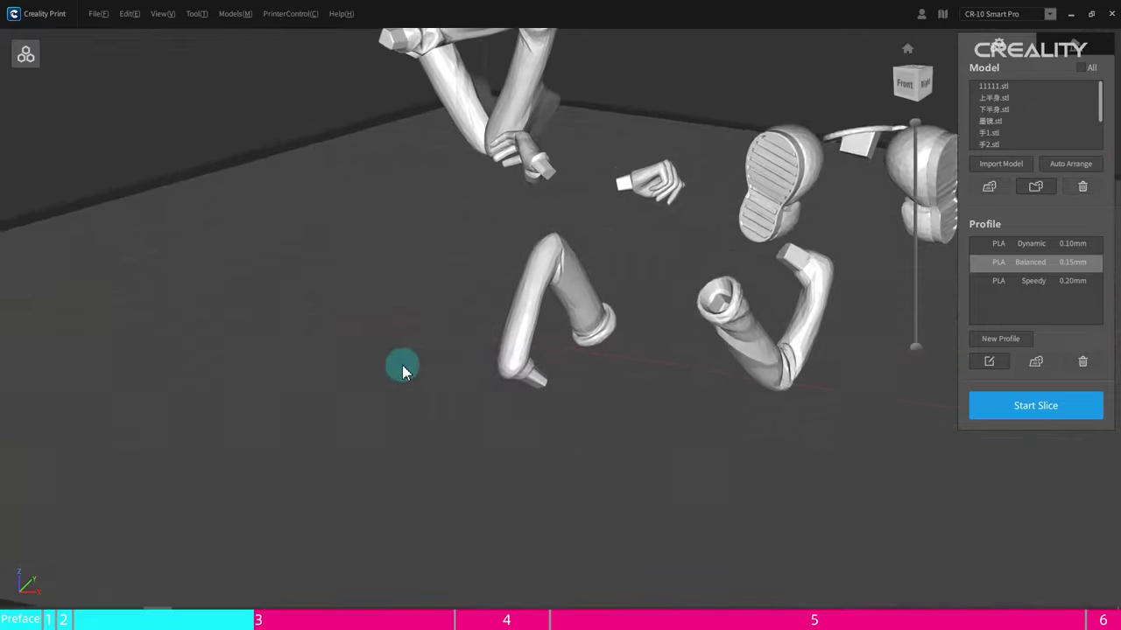
- Slice the models and compare the layer surfaces of the two differently oriented arms in the preview
{"action": "right_click_drag", "start_coordinate": [403, 372], "coordinate": [601, 352]}
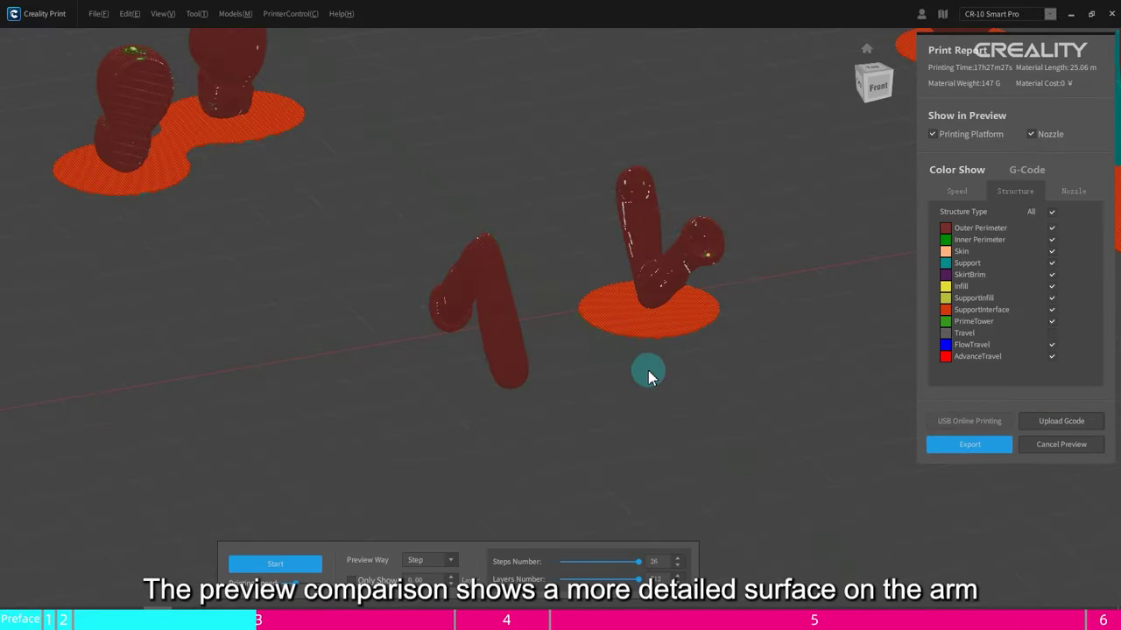
{"action": "scroll", "coordinate": [648, 370], "scroll_direction": "up", "scroll_amount": 5}
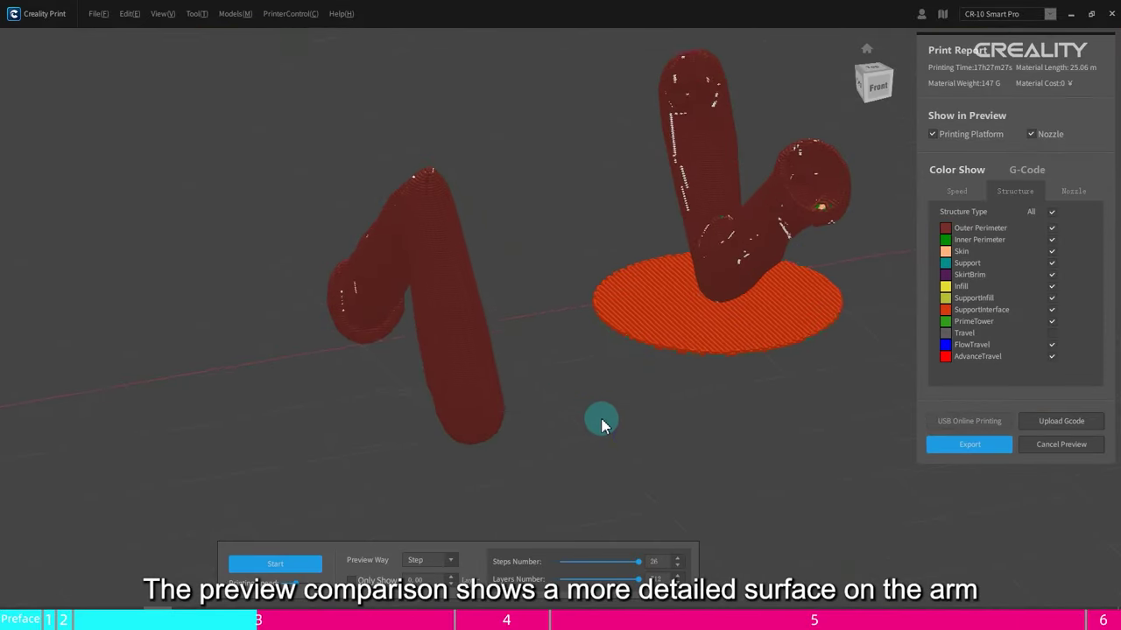
{"action": "right_click_drag", "start_coordinate": [601, 420], "coordinate": [1101, 366]}
{"action": "right_click_drag", "start_coordinate": [408, 309], "coordinate": [443, 366]}
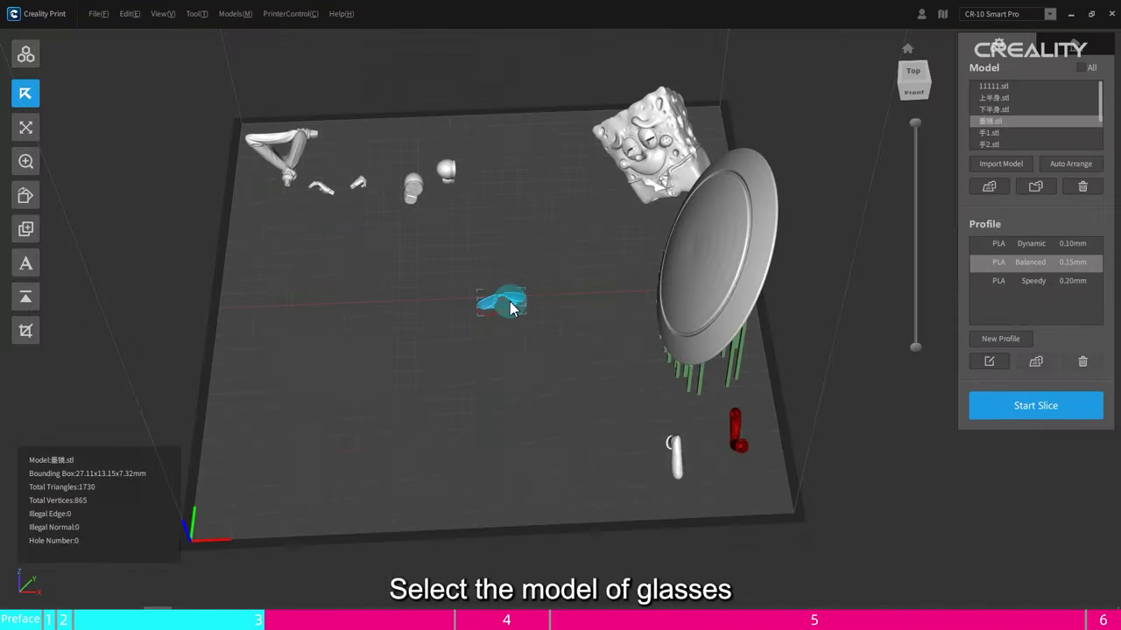
{"action": "scroll", "coordinate": [500, 306], "scroll_direction": "up", "scroll_amount": 5}
{"action": "right_click_drag", "start_coordinate": [498, 327], "coordinate": [452, 474]}
- Stand the 墨镜.stl sunglasses upright with Rotate, at about 166.8° around Z and nearly vertical around X, with the lens edges on the platform
{"action": "left_click", "coordinate": [23, 193]}
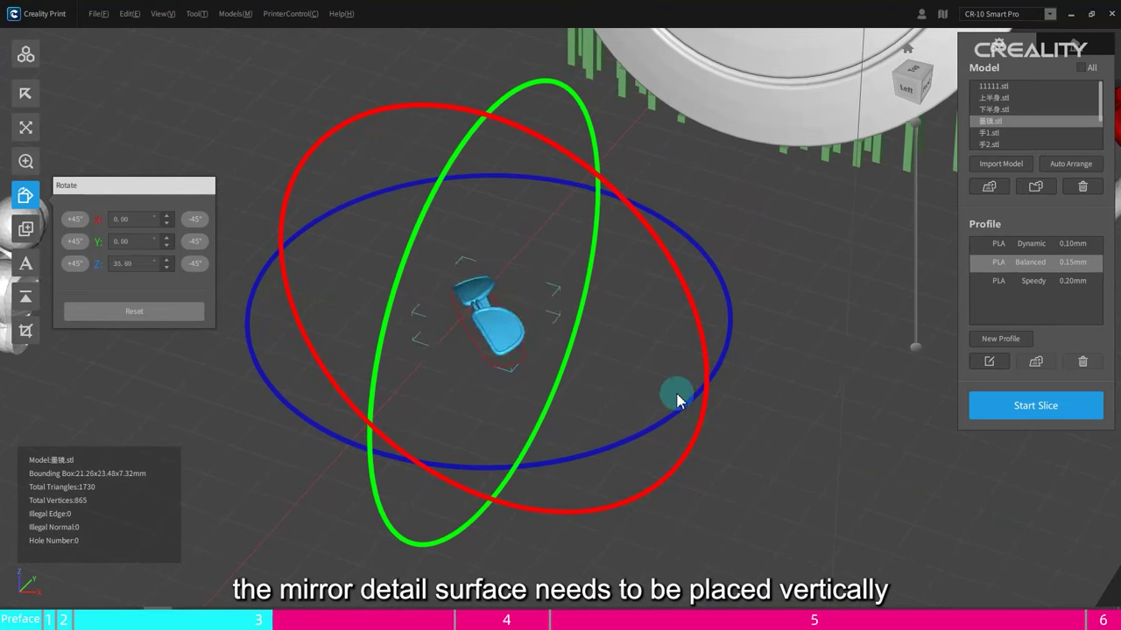
{"action": "left_click_drag", "start_coordinate": [640, 126], "coordinate": [618, 129]}
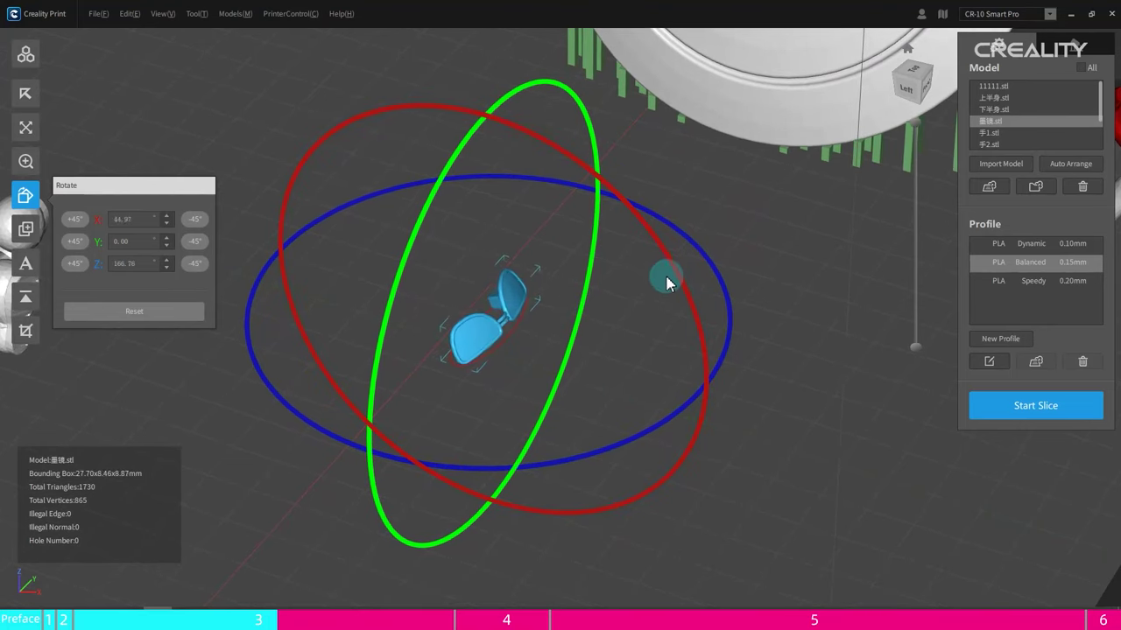
{"action": "left_click_drag", "start_coordinate": [666, 276], "coordinate": [676, 298]}
{"action": "scroll", "coordinate": [577, 342], "scroll_direction": "up", "scroll_amount": 4}
{"action": "middle_click_drag", "start_coordinate": [442, 434], "coordinate": [521, 405]}
{"action": "right_click_drag", "start_coordinate": [518, 406], "coordinate": [707, 116]}
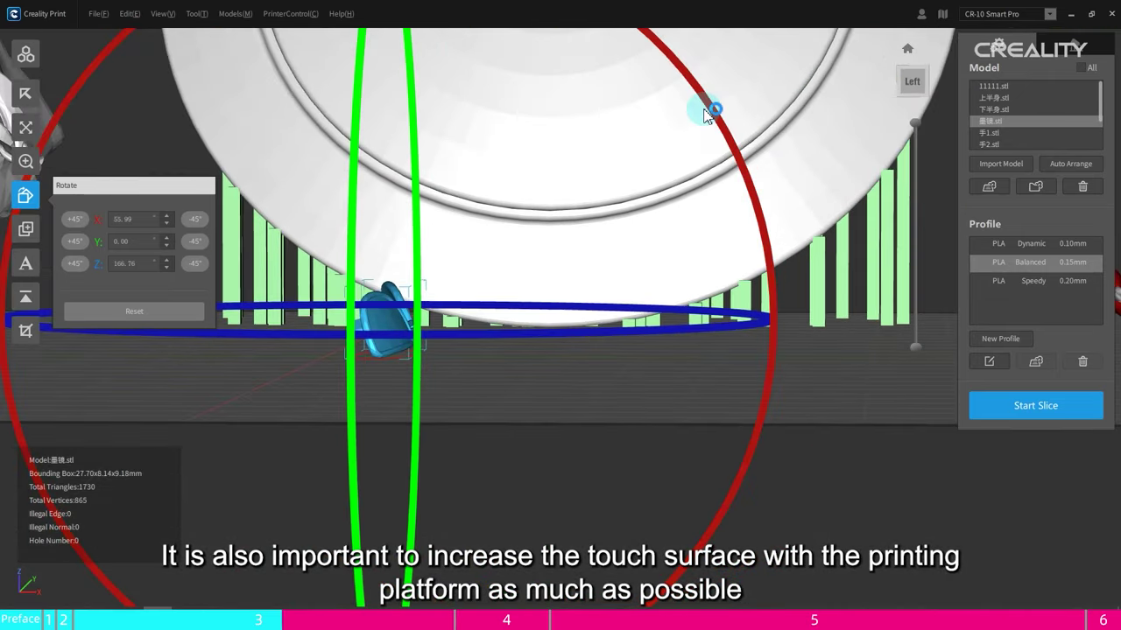
{"action": "left_click_drag", "start_coordinate": [723, 140], "coordinate": [741, 197]}
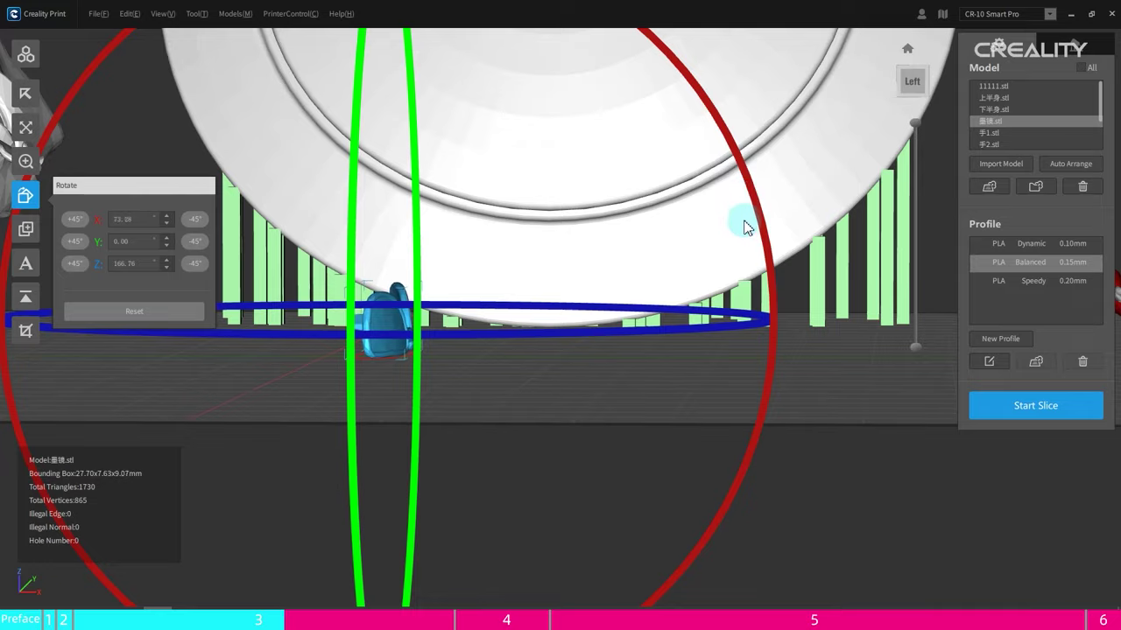
{"action": "left_click_drag", "start_coordinate": [725, 257], "coordinate": [721, 266]}
- Slice the models and examine the layers of the upright 墨镜.stl sunglasses from several sides in the preview
{"action": "right_click_drag", "start_coordinate": [352, 358], "coordinate": [298, 379]}
{"action": "right_click_drag", "start_coordinate": [298, 379], "coordinate": [68, 432]}
{"action": "middle_click_drag", "start_coordinate": [455, 385], "coordinate": [718, 329]}
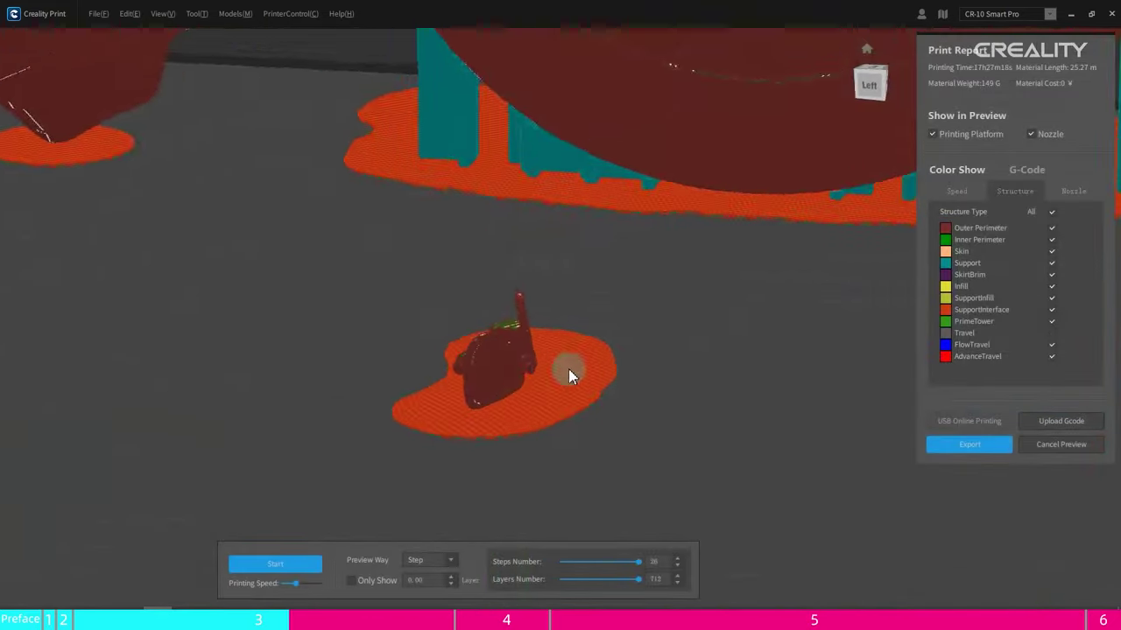
{"action": "right_click_drag", "start_coordinate": [686, 341], "coordinate": [282, 385]}
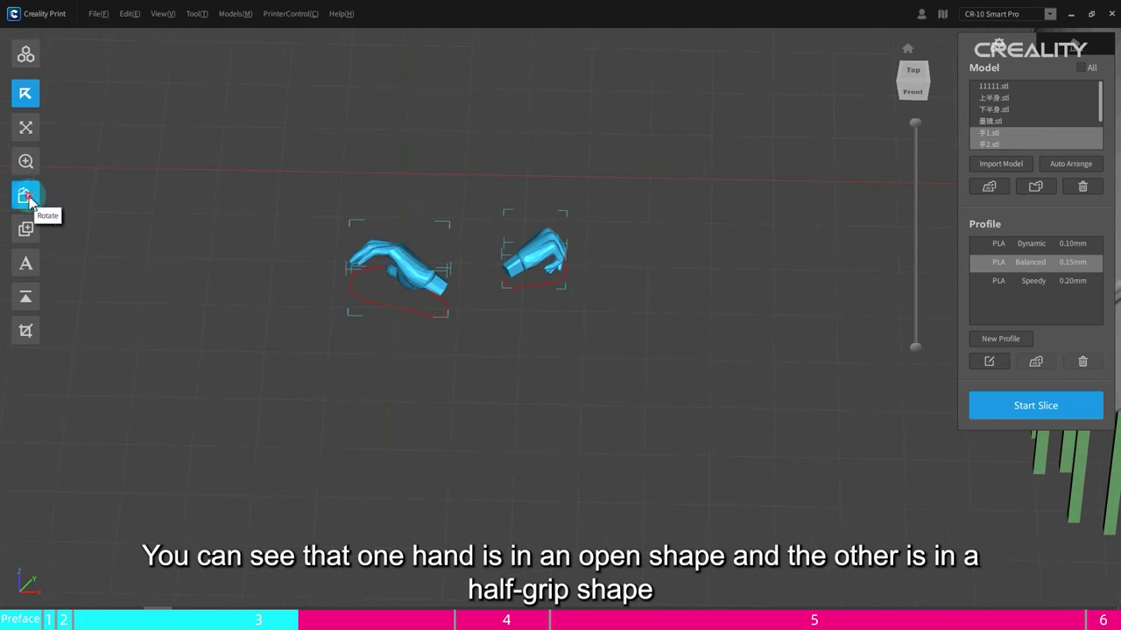
- Rotate the open hand 手2.stl so its wrist faces the platform and its fingers point upward
{"action": "left_click", "coordinate": [26, 195]}
{"action": "left_click", "coordinate": [259, 427]}
{"action": "left_click", "coordinate": [414, 290]}
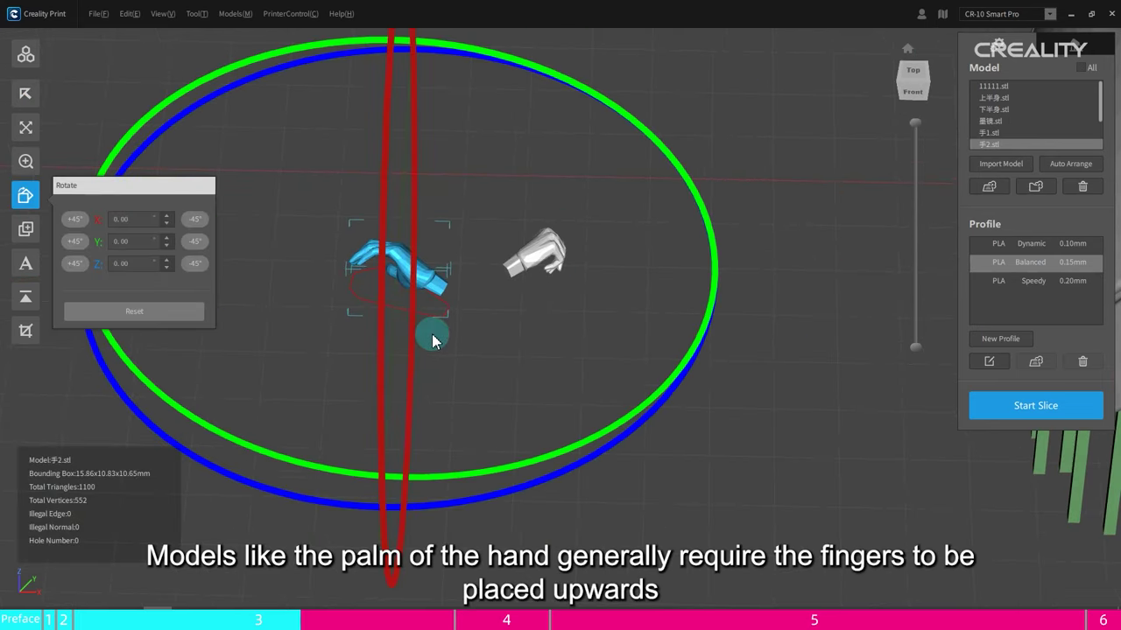
{"action": "scroll", "coordinate": [437, 346], "scroll_direction": "down", "scroll_amount": 3}
{"action": "right_click_drag", "start_coordinate": [348, 379], "coordinate": [476, 456]}
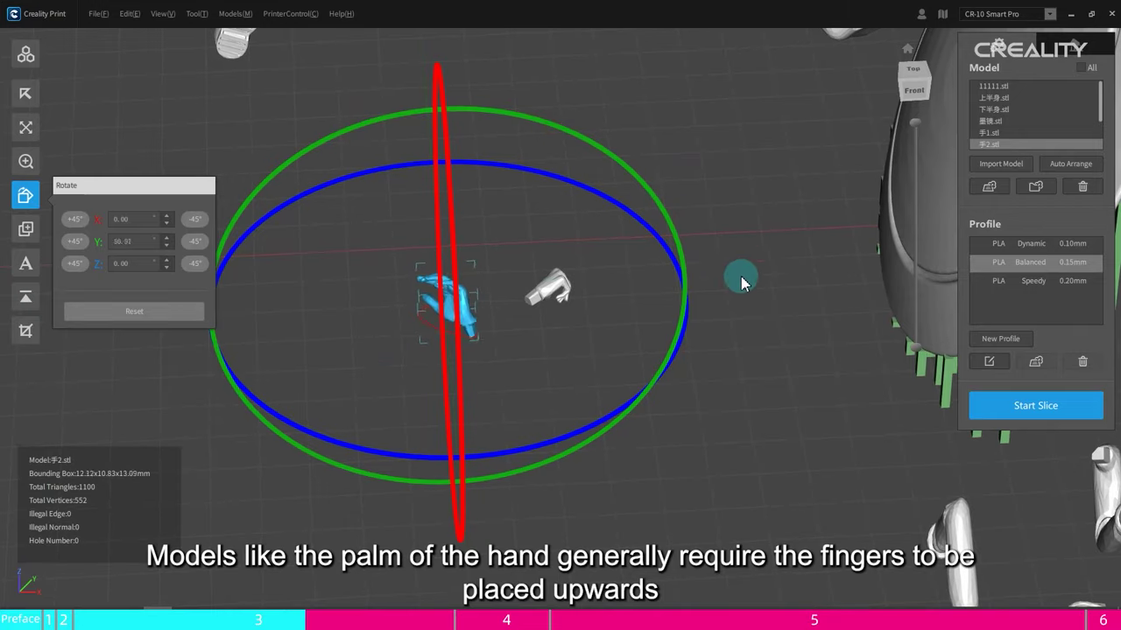
{"action": "right_click_drag", "start_coordinate": [723, 388], "coordinate": [330, 536]}
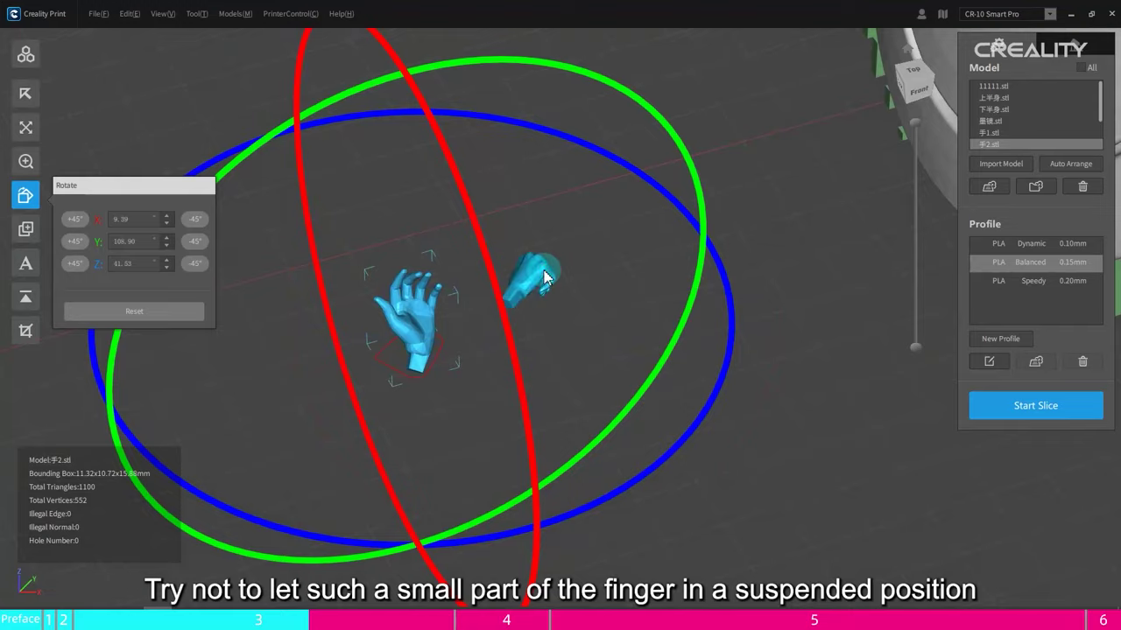
- Rotate the half-gripped hand 手1.stl to about -118.6° around X, -4.9° around Y and 61° around Z
{"action": "left_click", "coordinate": [542, 271]}
{"action": "right_click_drag", "start_coordinate": [450, 361], "coordinate": [949, 302]}
{"action": "right_click_drag", "start_coordinate": [791, 362], "coordinate": [475, 453]}
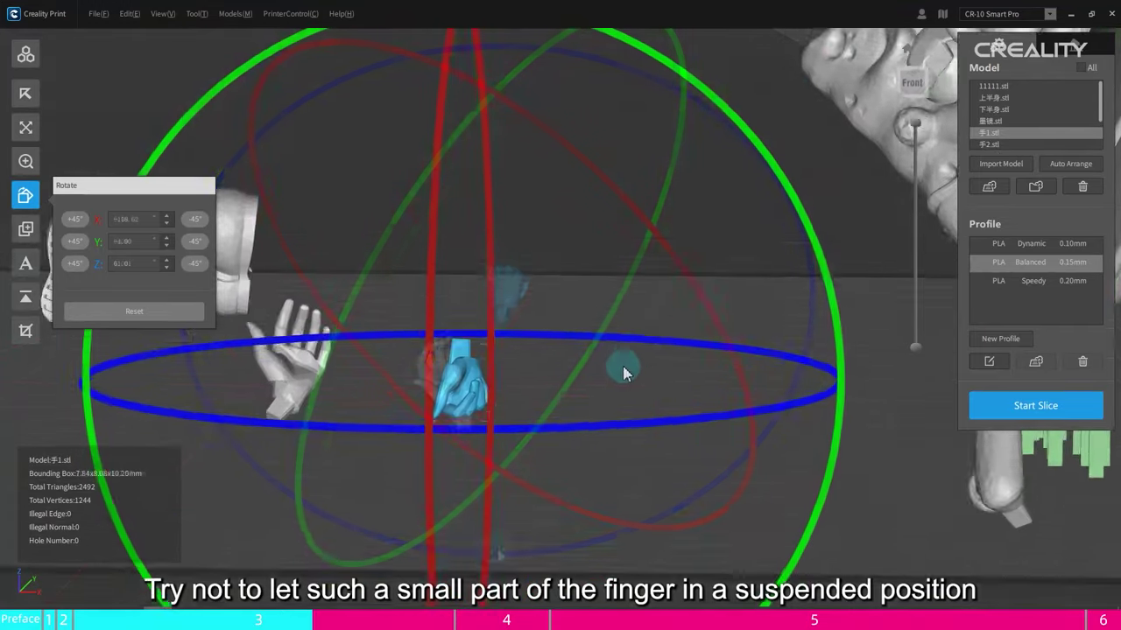
{"action": "right_click_drag", "start_coordinate": [625, 373], "coordinate": [648, 447]}
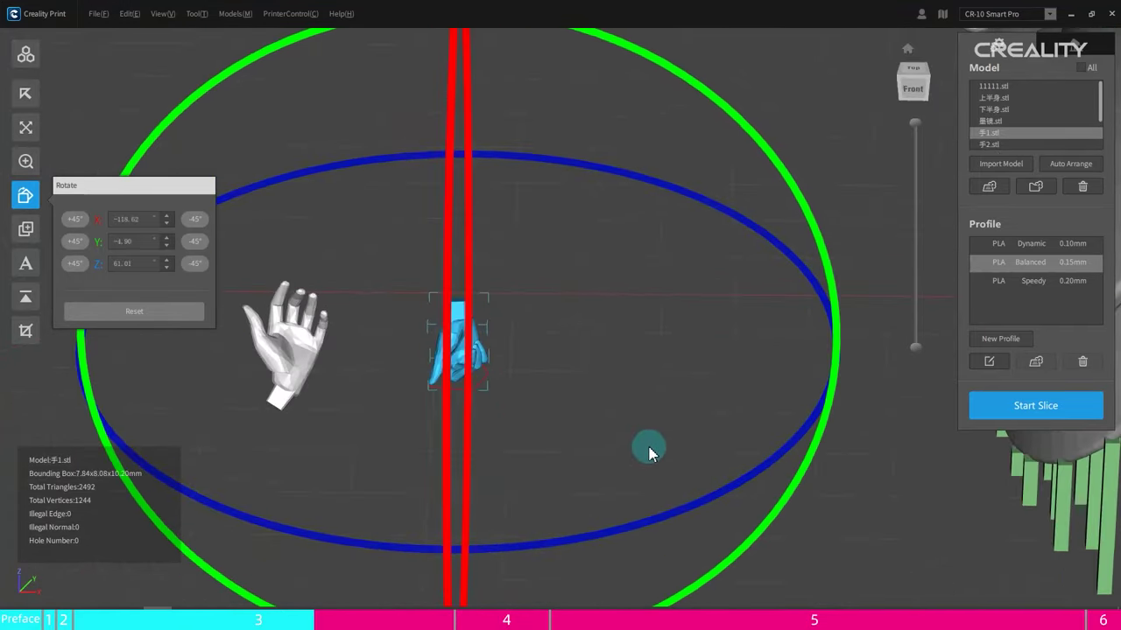
{"action": "scroll", "coordinate": [648, 447], "scroll_direction": "down", "scroll_amount": 5}
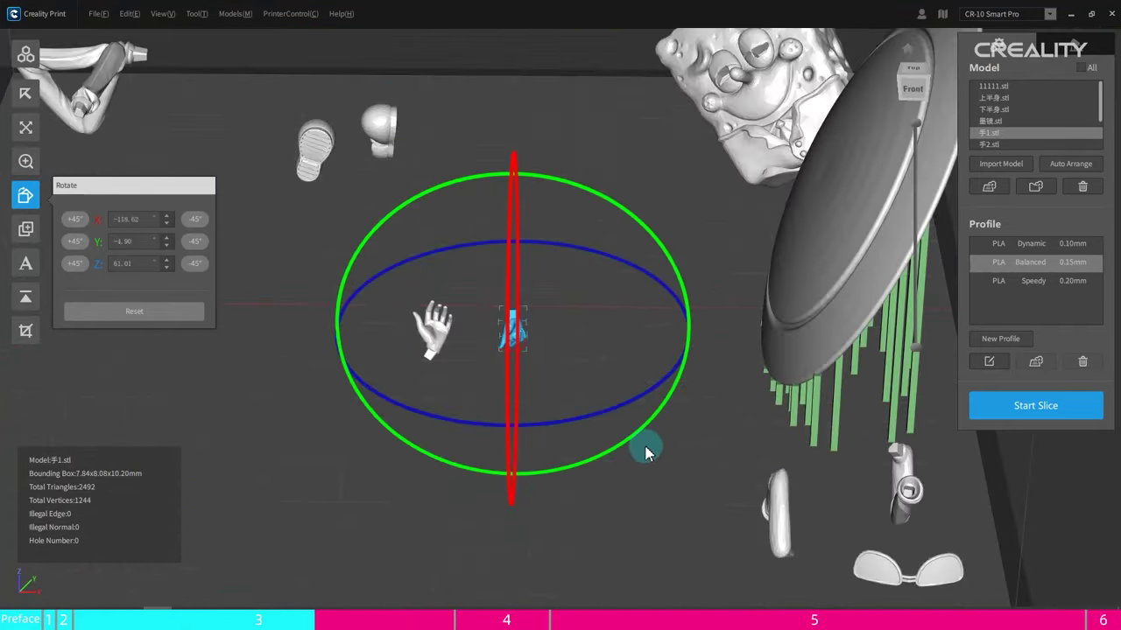
{"action": "left_click", "coordinate": [373, 477]}
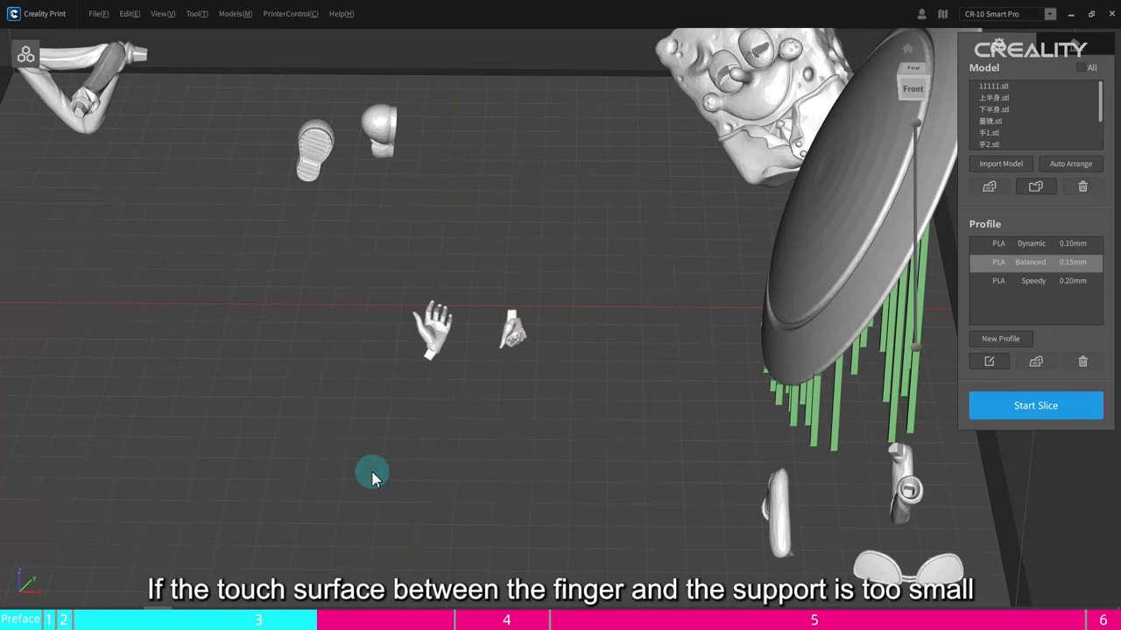
{"action": "scroll", "coordinate": [515, 451], "scroll_direction": "up", "scroll_amount": 4}
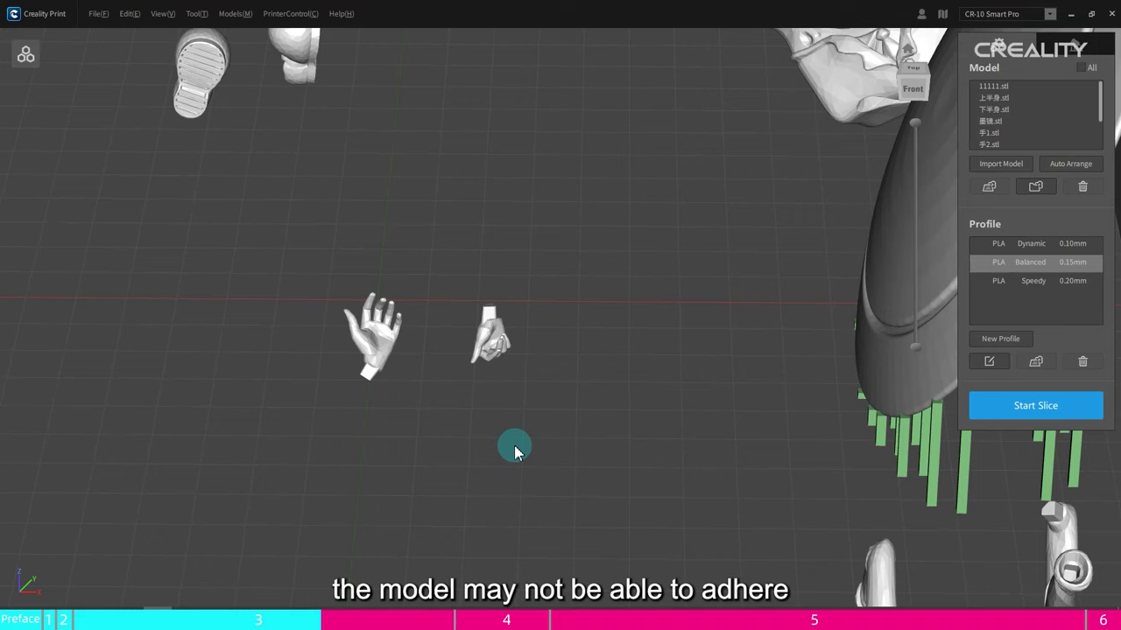
- Rotate the 下半身.stl lower body so it stands on its bent knee and the end of the other leg
{"action": "right_click_drag", "start_coordinate": [481, 440], "coordinate": [756, 399]}
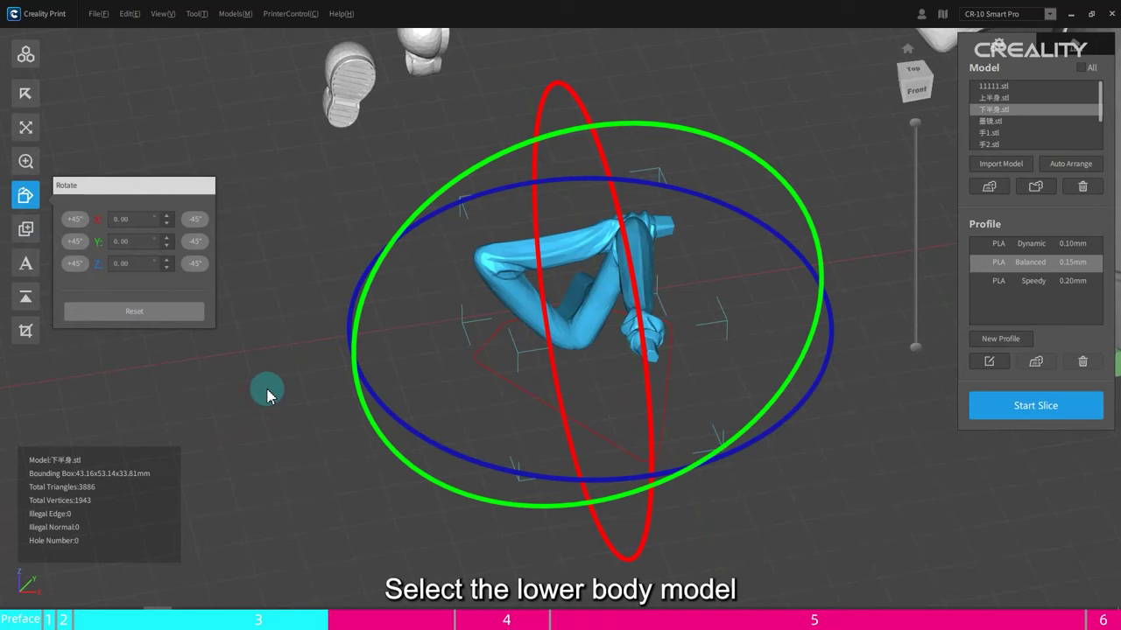
{"action": "right_click_drag", "start_coordinate": [267, 396], "coordinate": [219, 419]}
{"action": "left_click_drag", "start_coordinate": [668, 125], "coordinate": [508, 134]}
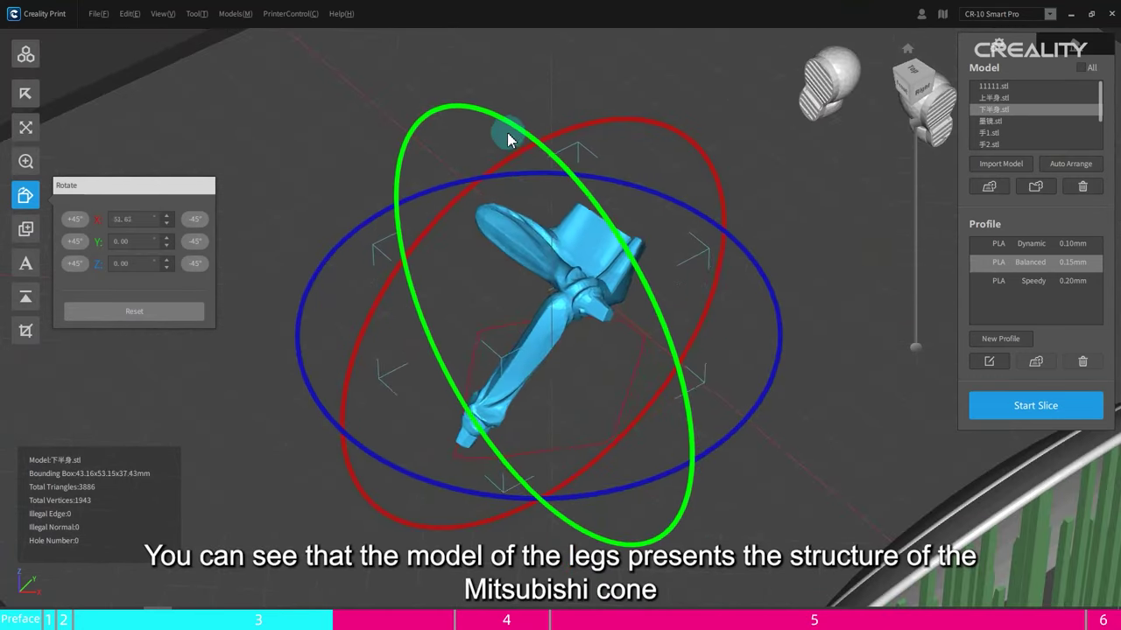
{"action": "right_click_drag", "start_coordinate": [241, 428], "coordinate": [628, 330]}
{"action": "left_click_drag", "start_coordinate": [747, 156], "coordinate": [776, 196]}
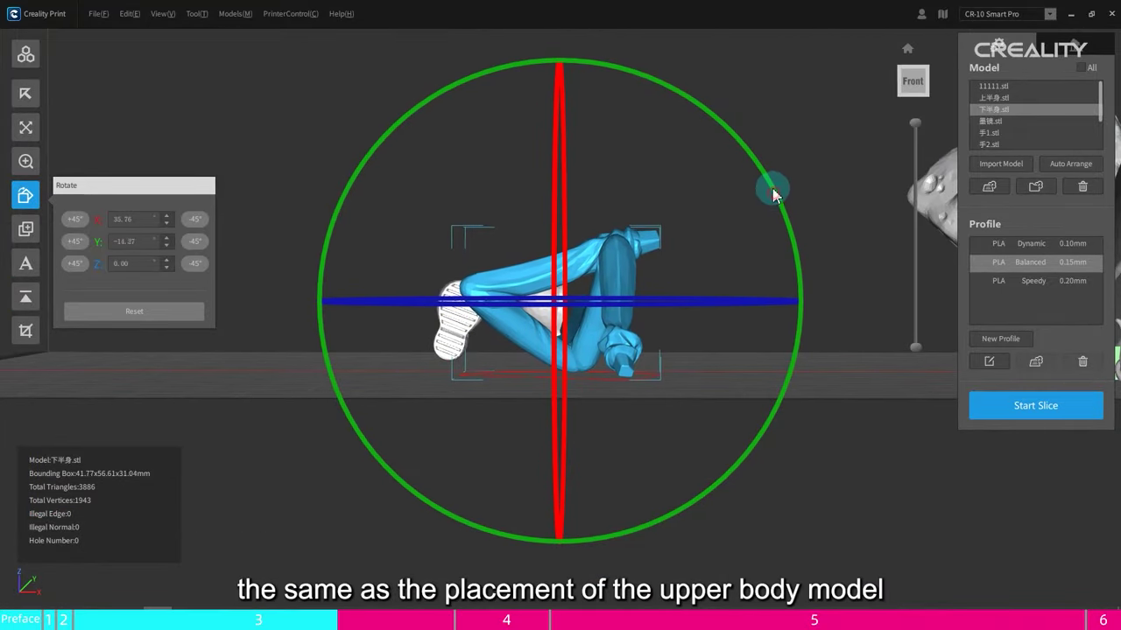
{"action": "left_click", "coordinate": [749, 213]}
- Slice the models and examine the layer pattern on the rotated 下半身.stl legs in the preview
{"action": "right_click_drag", "start_coordinate": [750, 221], "coordinate": [1093, 408]}
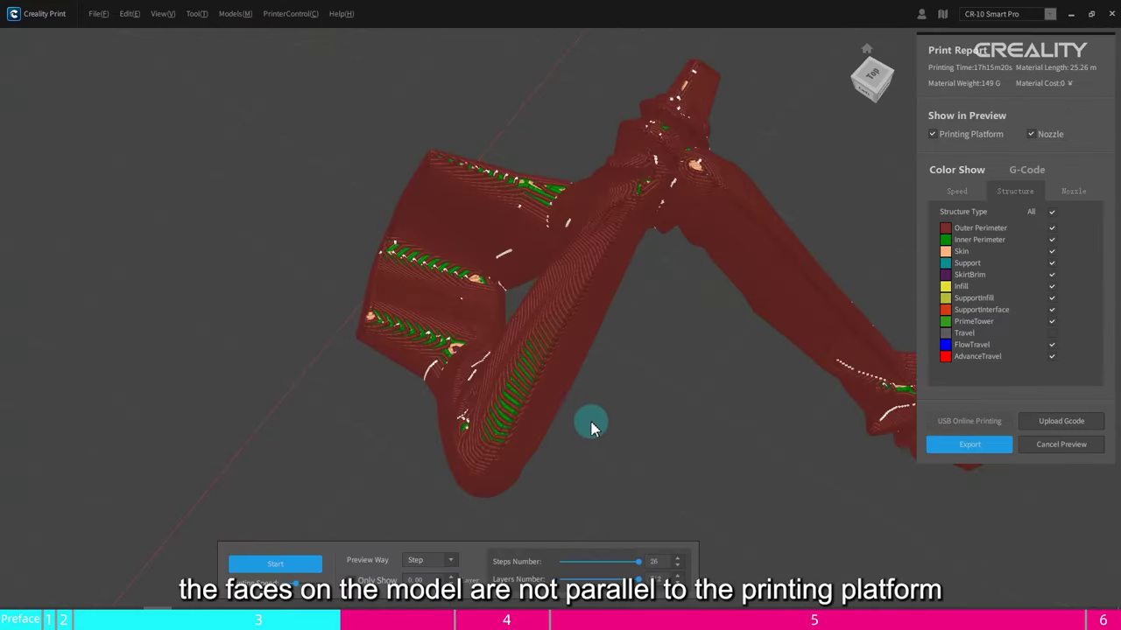
{"action": "right_click_drag", "start_coordinate": [590, 426], "coordinate": [429, 308]}
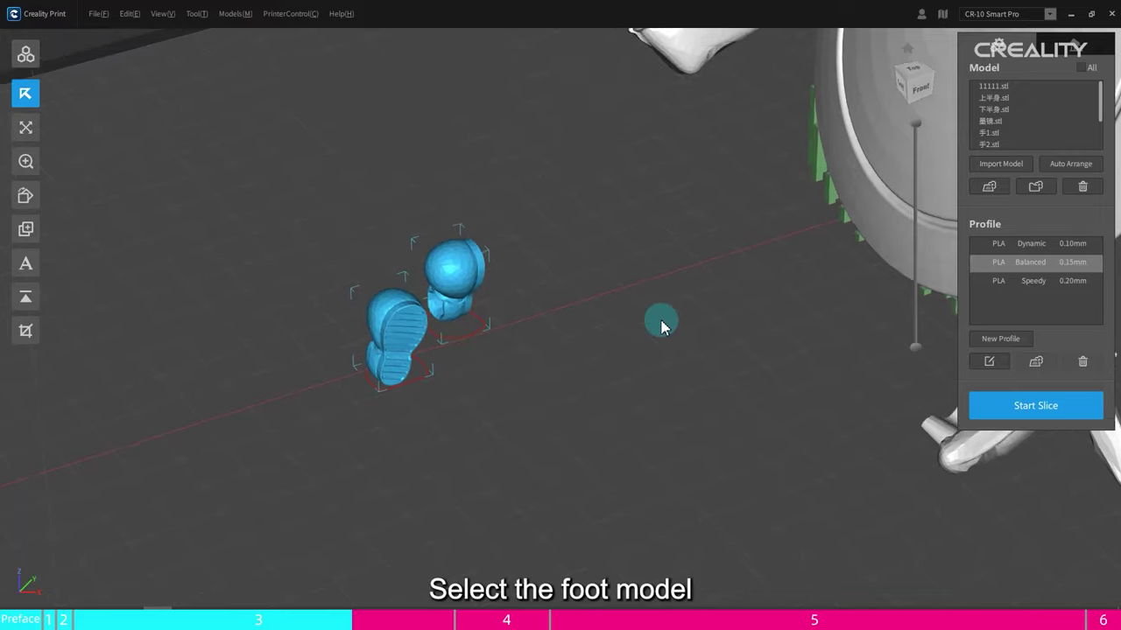
- Lay the feet 脚2.stl and 脚1.stl flat on the platform with the soles of the shoes facing down
{"action": "right_click_drag", "start_coordinate": [661, 323], "coordinate": [520, 441]}
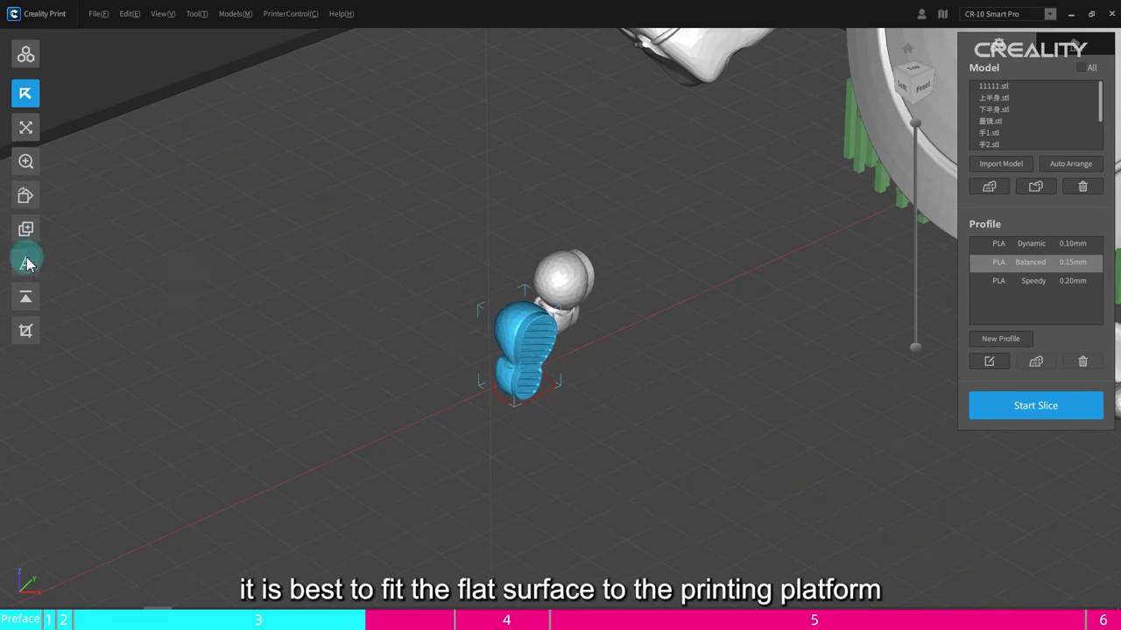
{"action": "right_click_drag", "start_coordinate": [646, 343], "coordinate": [514, 351]}
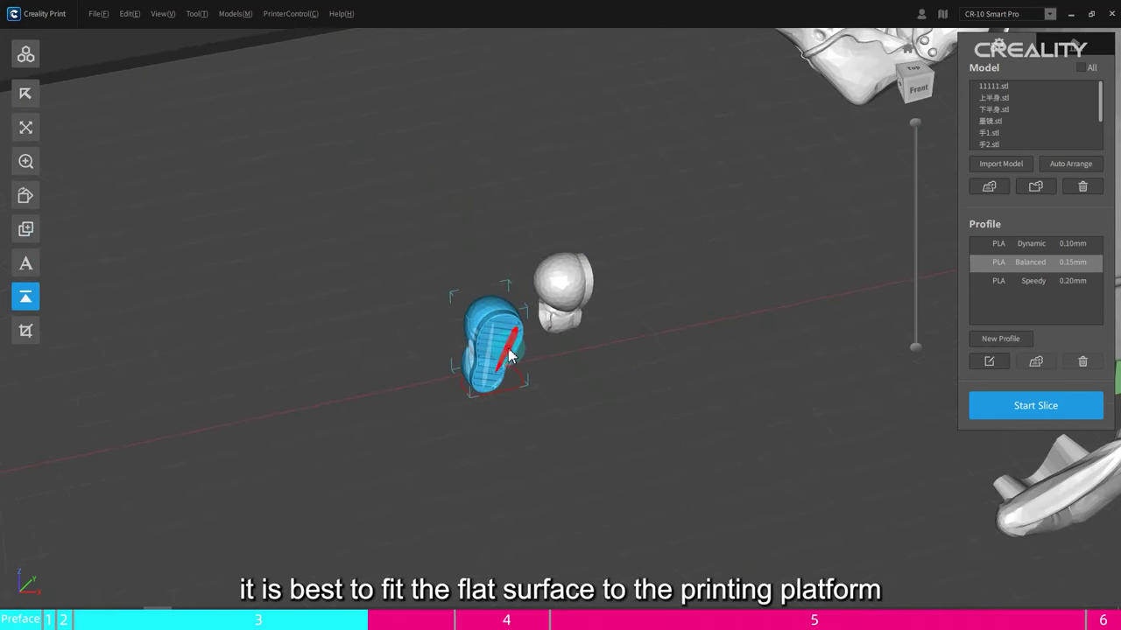
{"action": "left_click", "coordinate": [511, 356]}
{"action": "right_click_drag", "start_coordinate": [631, 342], "coordinate": [616, 320]}
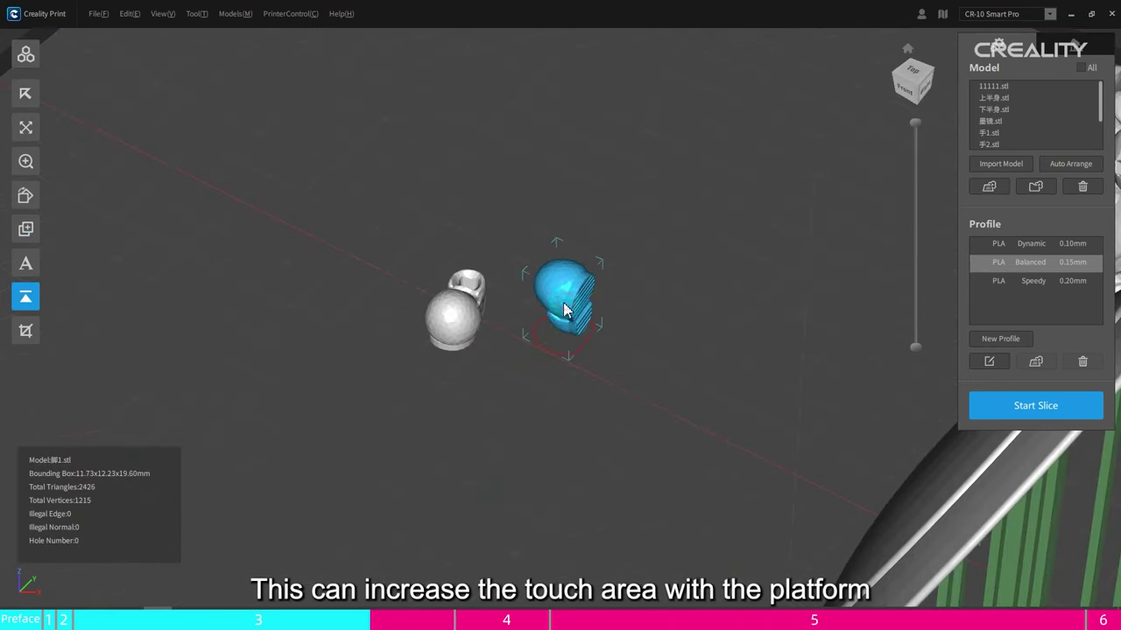
{"action": "right_click_drag", "start_coordinate": [697, 290], "coordinate": [570, 309]}
{"action": "scroll", "coordinate": [570, 309], "scroll_direction": "up", "scroll_amount": 3}
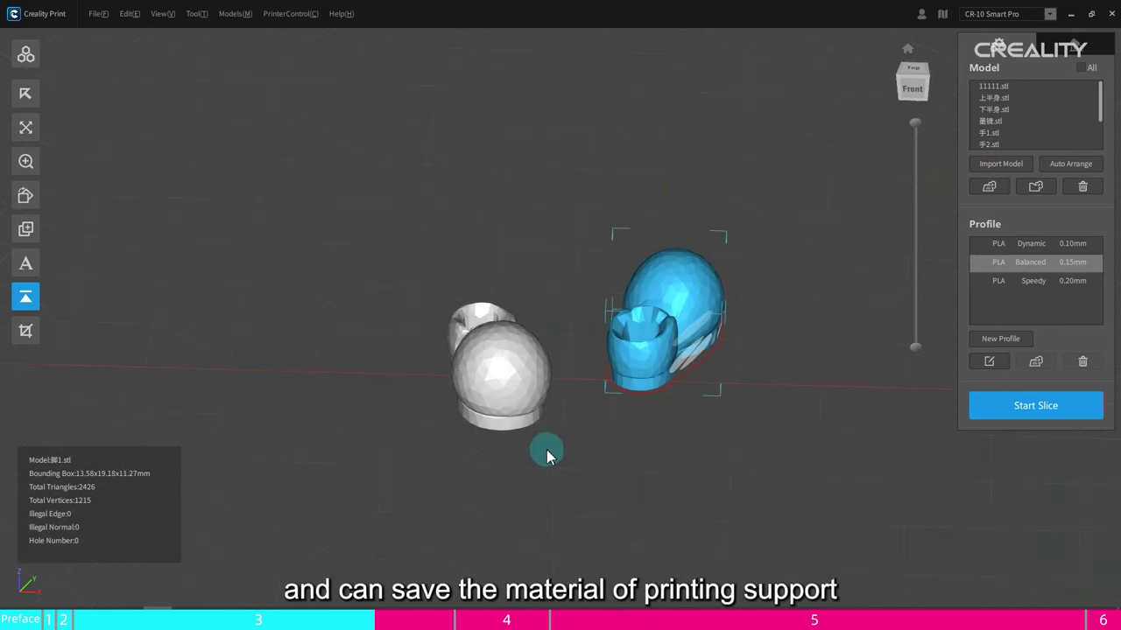
- Slice the models and examine how much of the shoe soles the first printed layers above the raft cover
{"action": "right_click_drag", "start_coordinate": [543, 462], "coordinate": [650, 465]}
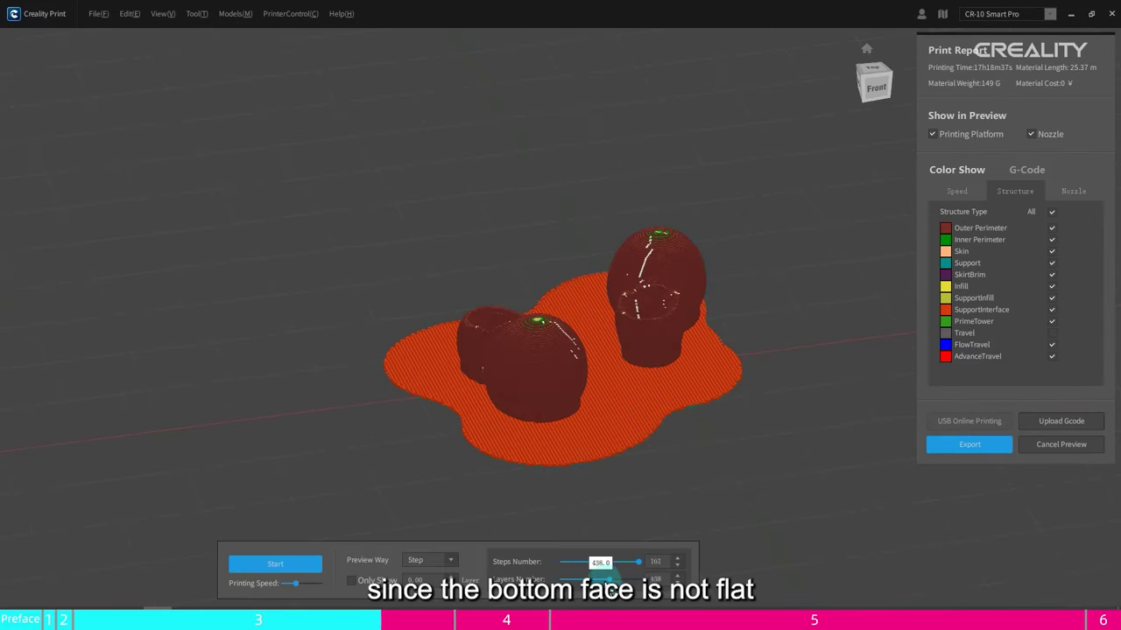
{"action": "left_click_drag", "start_coordinate": [568, 580], "coordinate": [562, 580]}
{"action": "left_click", "coordinate": [655, 580]}
{"action": "left_click", "coordinate": [680, 579]}
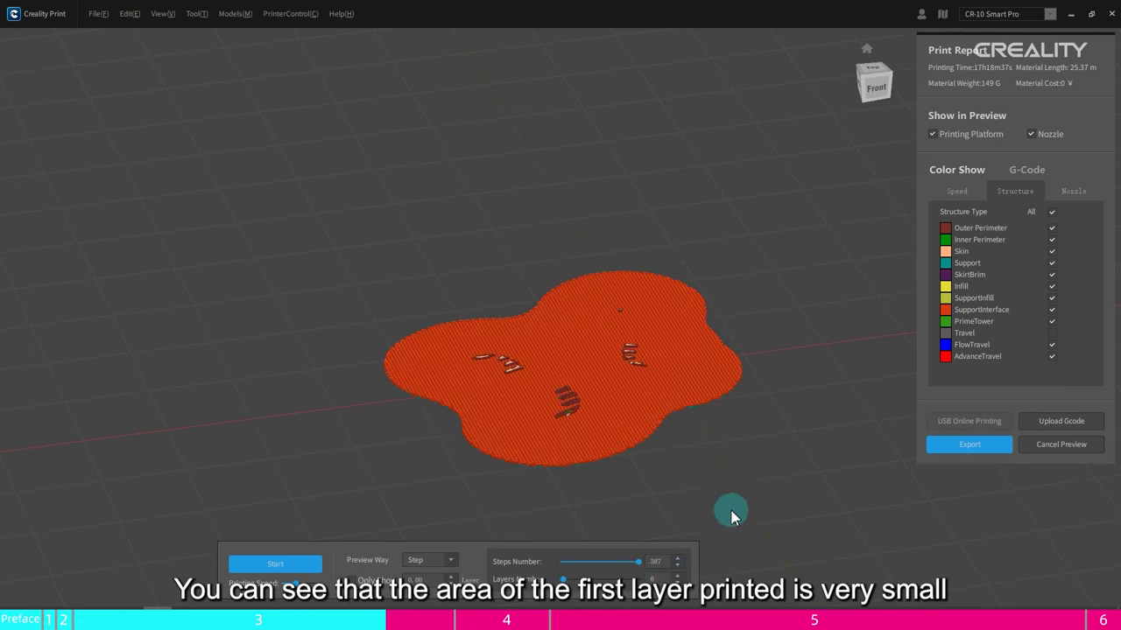
{"action": "right_click_drag", "start_coordinate": [731, 511], "coordinate": [699, 460]}
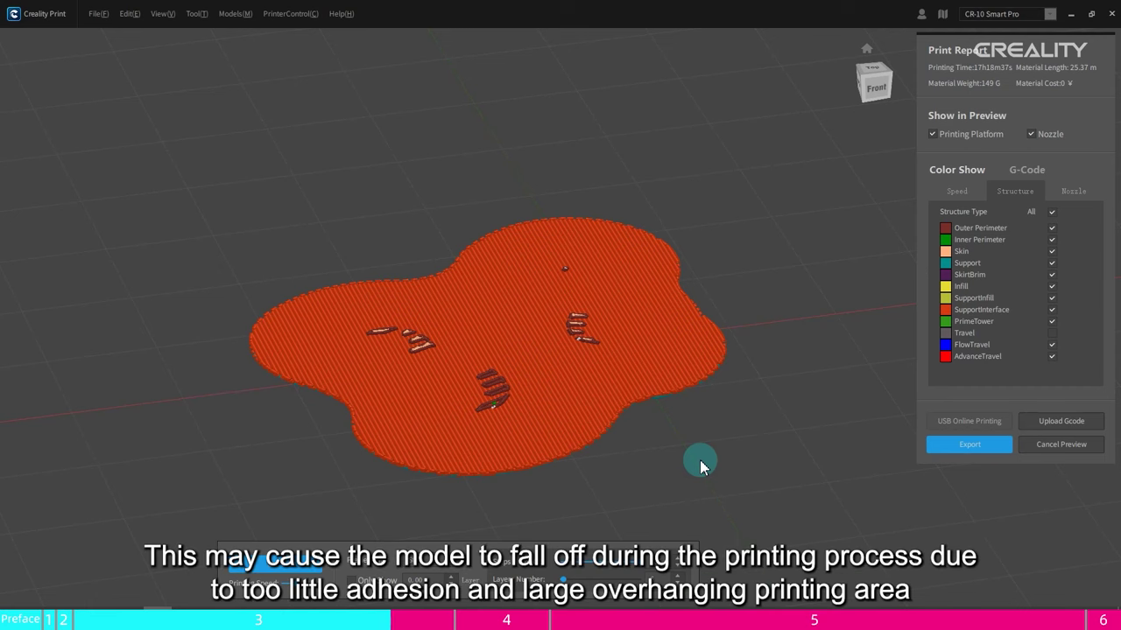
{"action": "left_click", "coordinate": [680, 579]}
{"action": "left_click", "coordinate": [679, 580]}
{"action": "left_click", "coordinate": [679, 580]}
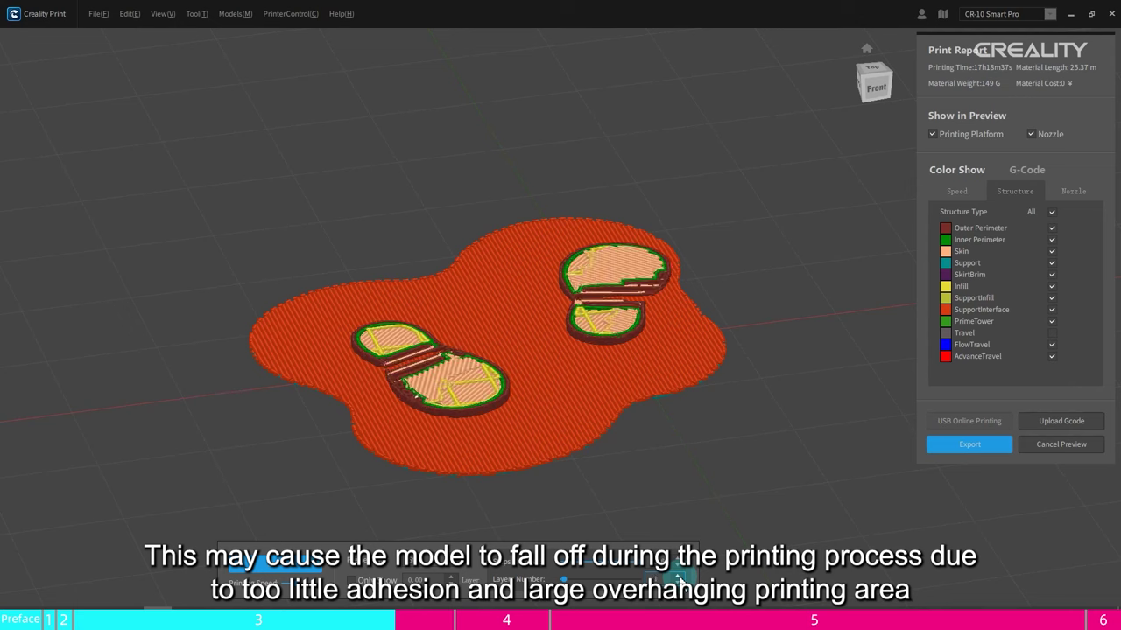
{"action": "left_click", "coordinate": [1050, 442]}
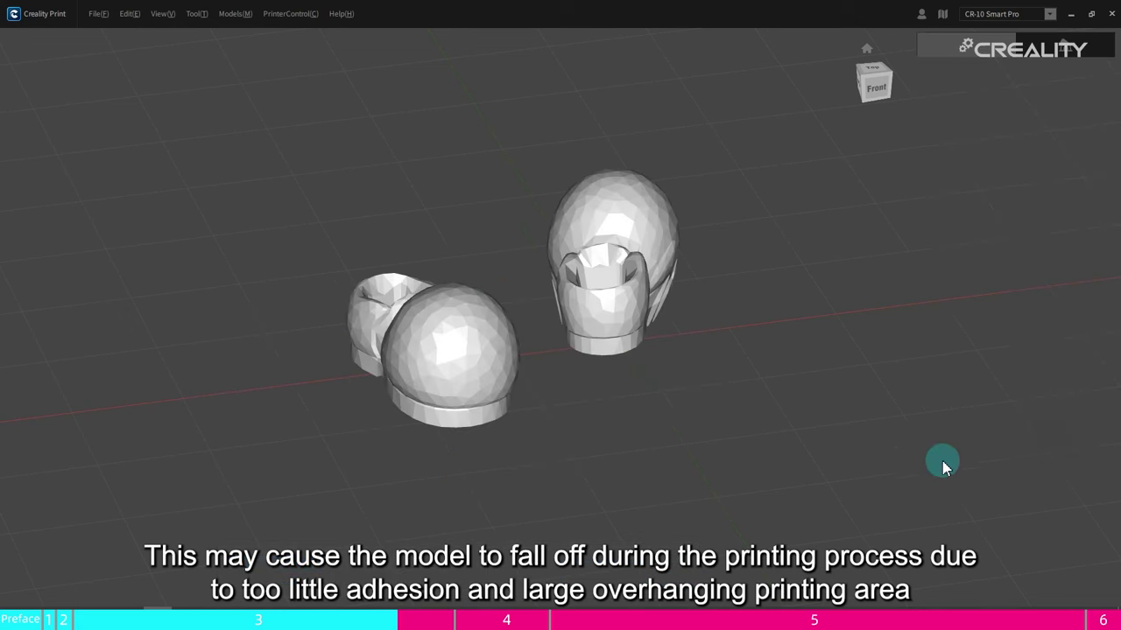
- Split a thin horizontal slice about 0.34 mm thick off the sole of 脚2.stl and move it beside the foot
{"action": "right_click_drag", "start_coordinate": [637, 451], "coordinate": [585, 261]}
{"action": "left_click", "coordinate": [487, 241]}
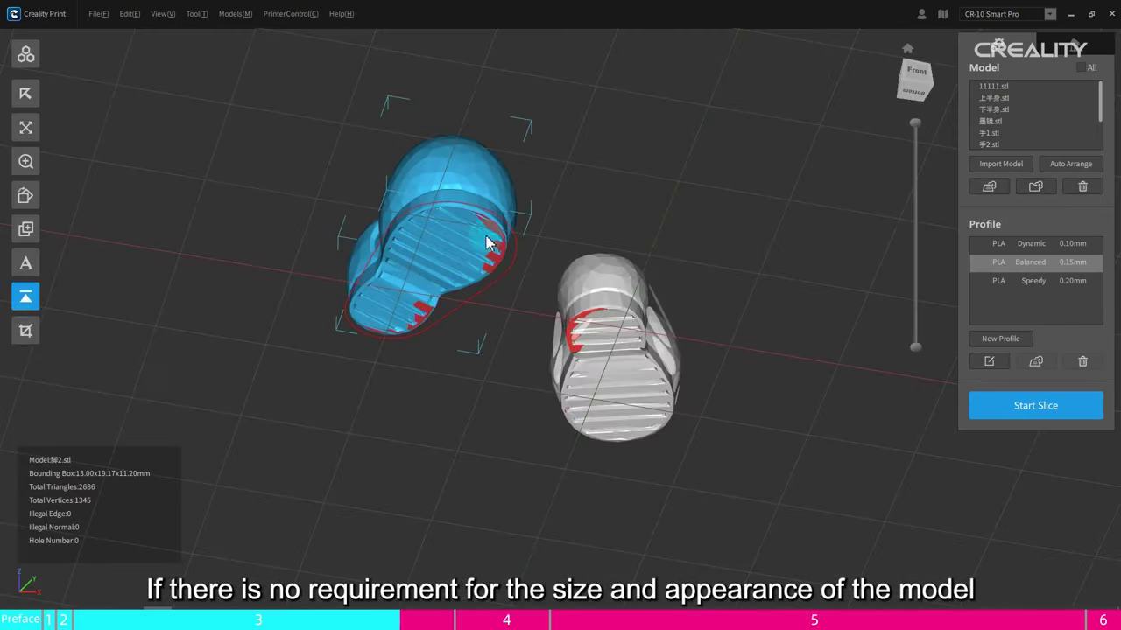
{"action": "left_click", "coordinate": [25, 330]}
{"action": "scroll", "coordinate": [430, 288], "scroll_direction": "up", "scroll_amount": 5}
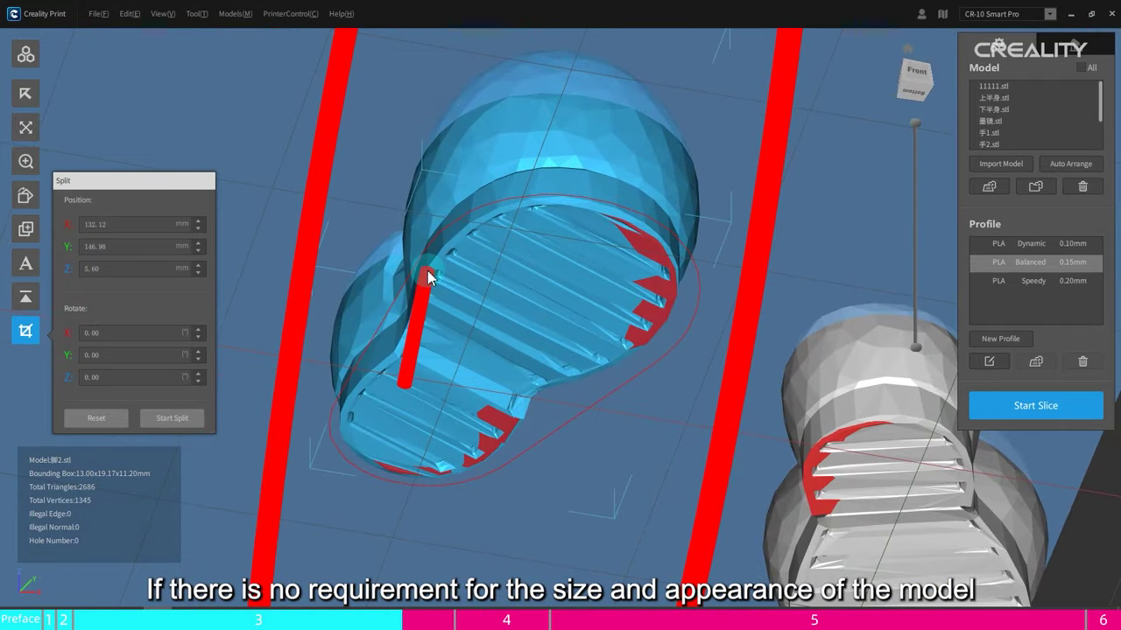
{"action": "left_click", "coordinate": [428, 272]}
{"action": "scroll", "coordinate": [488, 391], "scroll_direction": "down", "scroll_amount": 5}
{"action": "left_click", "coordinate": [176, 420]}
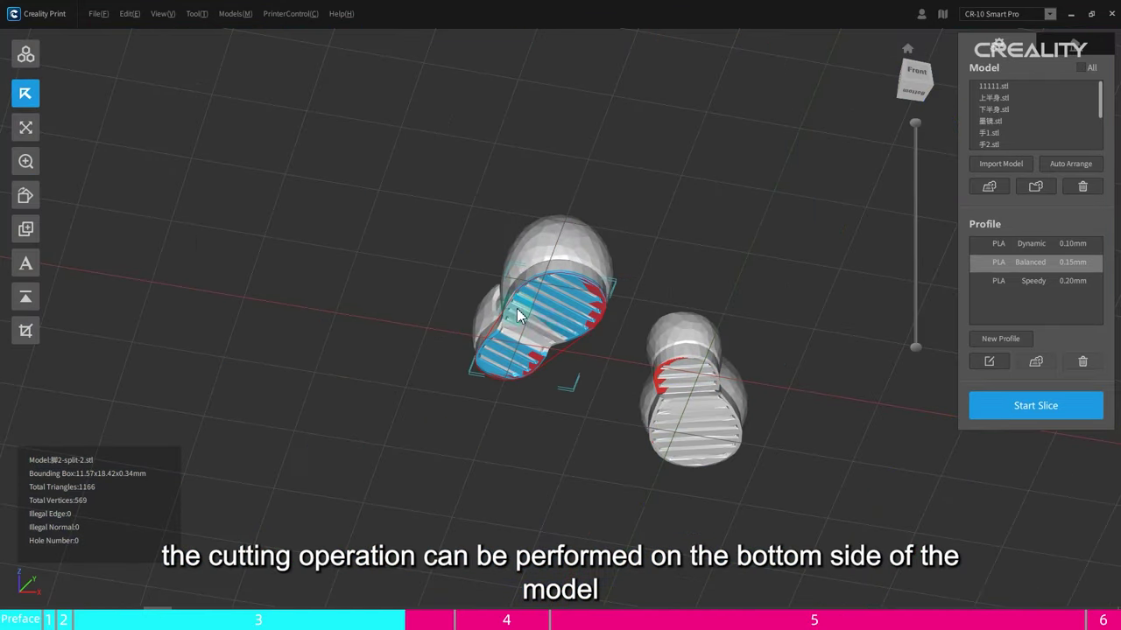
{"action": "left_click_drag", "start_coordinate": [513, 323], "coordinate": [420, 320]}
- Lay the trimmed foot on its cut face and slice the models to check its first layers above the raft
{"action": "left_click", "coordinate": [28, 299]}
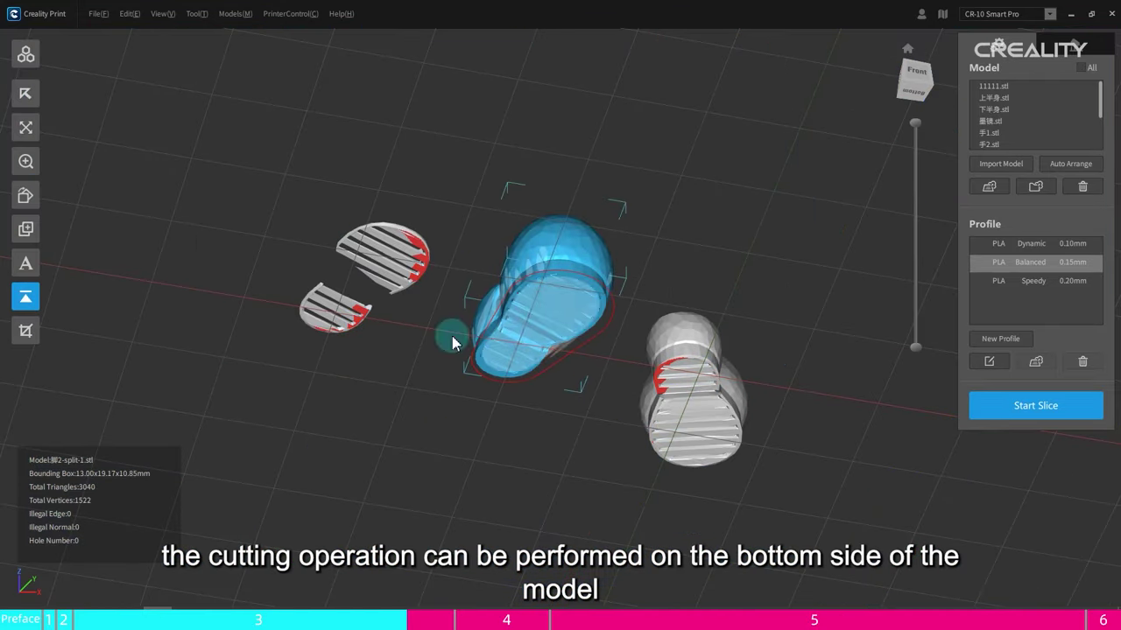
{"action": "left_click", "coordinate": [527, 324]}
{"action": "left_click", "coordinate": [1005, 415]}
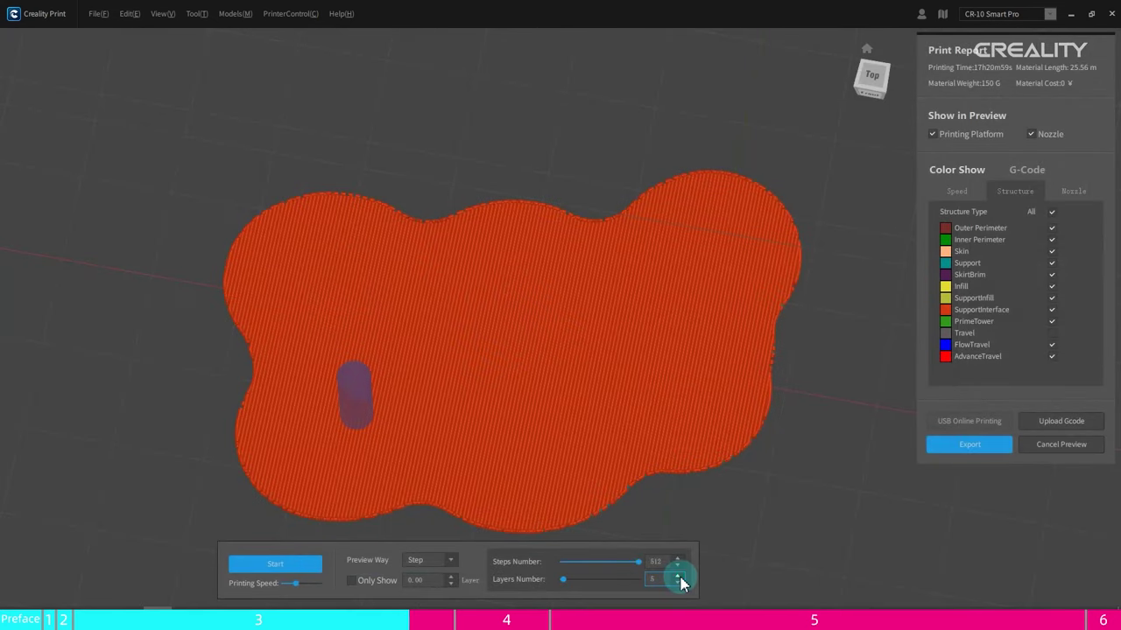
{"action": "left_click", "coordinate": [679, 576]}
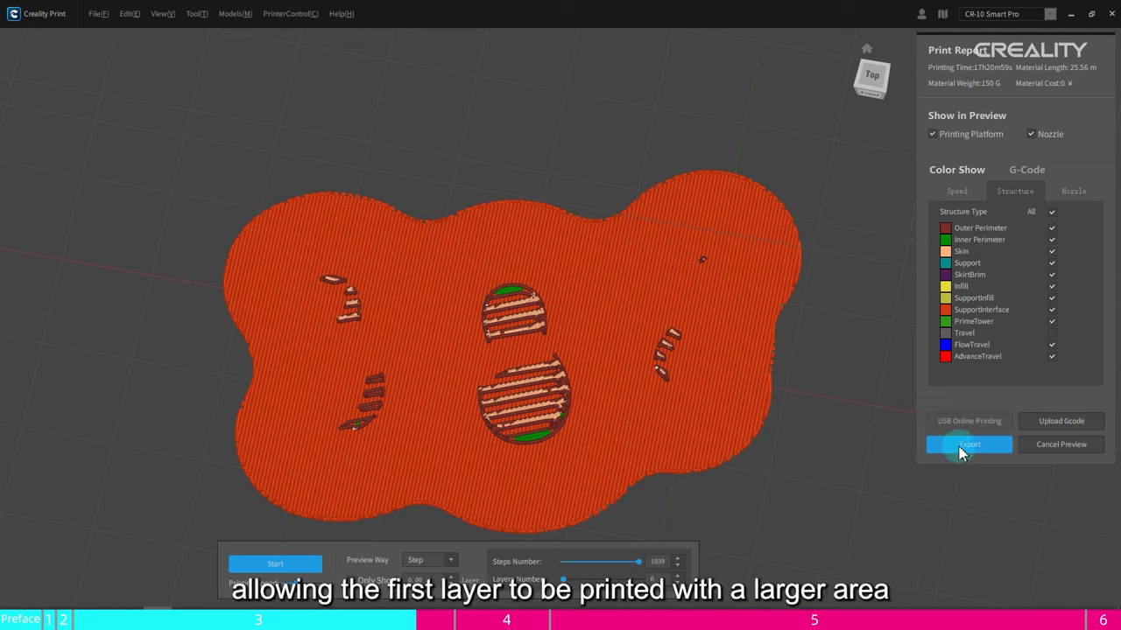
{"action": "left_click", "coordinate": [678, 575]}
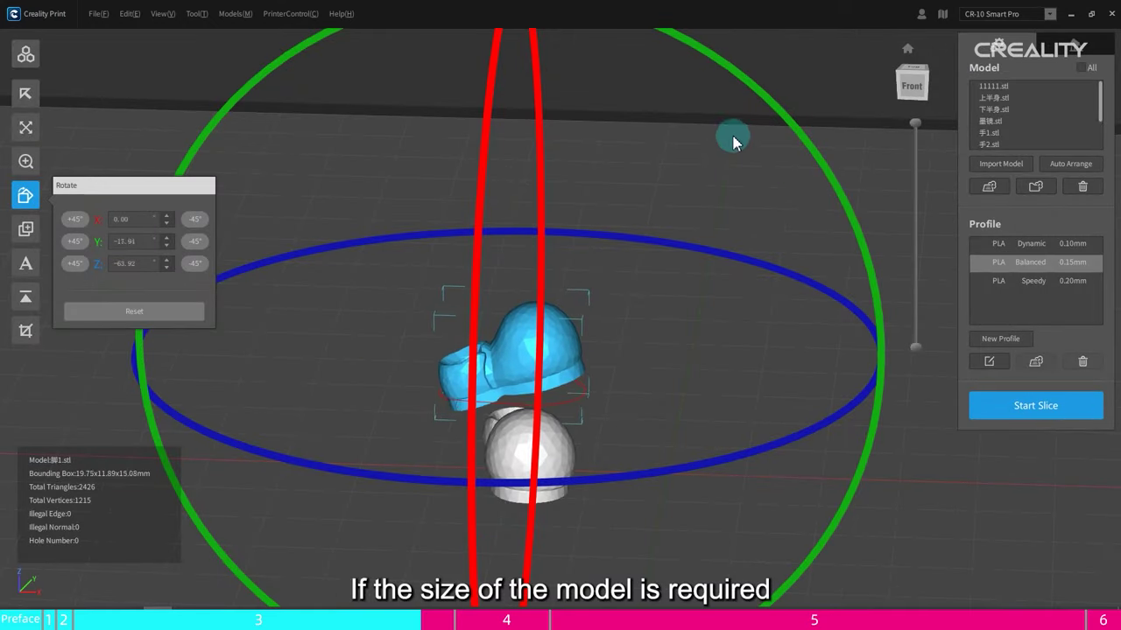
- Tilt the foot 脚1.stl to about 9.5° around X, -52.1° around Y and -63.9° around Z, raising its sole for support
{"action": "left_click_drag", "start_coordinate": [734, 137], "coordinate": [611, 103]}
{"action": "right_click_drag", "start_coordinate": [380, 439], "coordinate": [598, 131]}
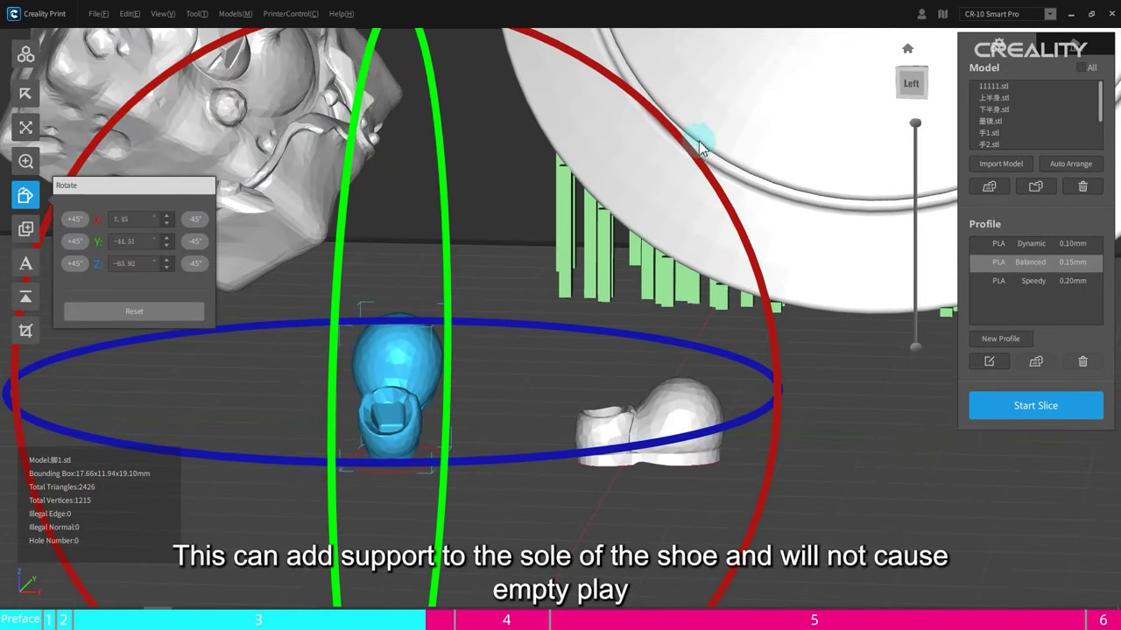
{"action": "left_click_drag", "start_coordinate": [699, 142], "coordinate": [707, 154]}
{"action": "right_click_drag", "start_coordinate": [606, 313], "coordinate": [140, 385]}
{"action": "scroll", "coordinate": [552, 344], "scroll_direction": "up", "scroll_amount": 2}
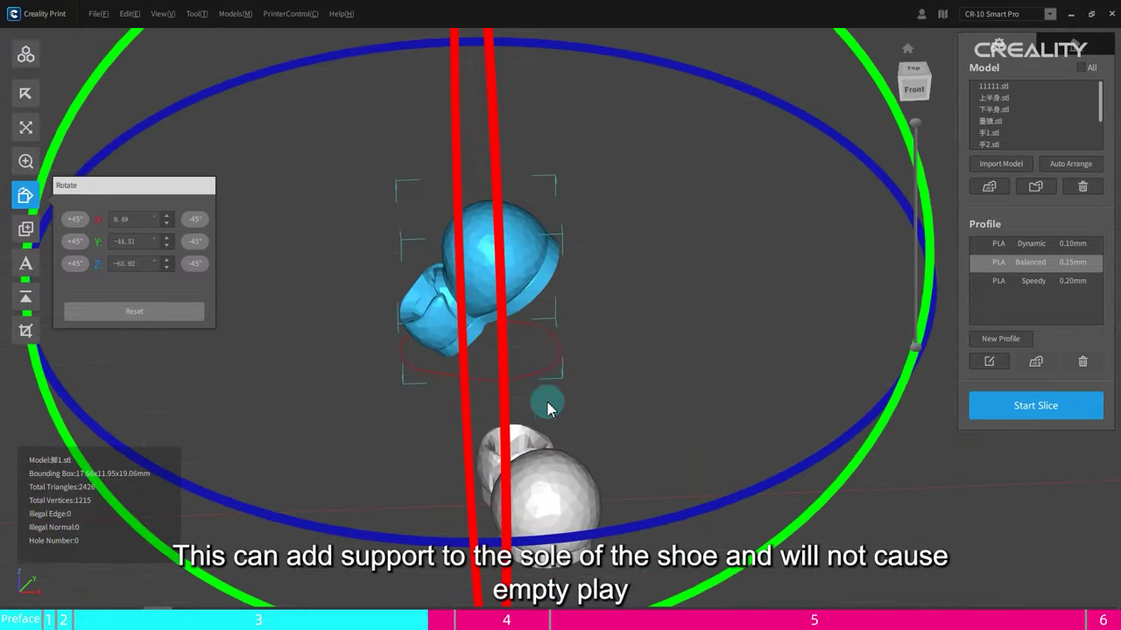
{"action": "right_click_drag", "start_coordinate": [547, 409], "coordinate": [859, 236]}
{"action": "left_click_drag", "start_coordinate": [826, 238], "coordinate": [781, 208]}
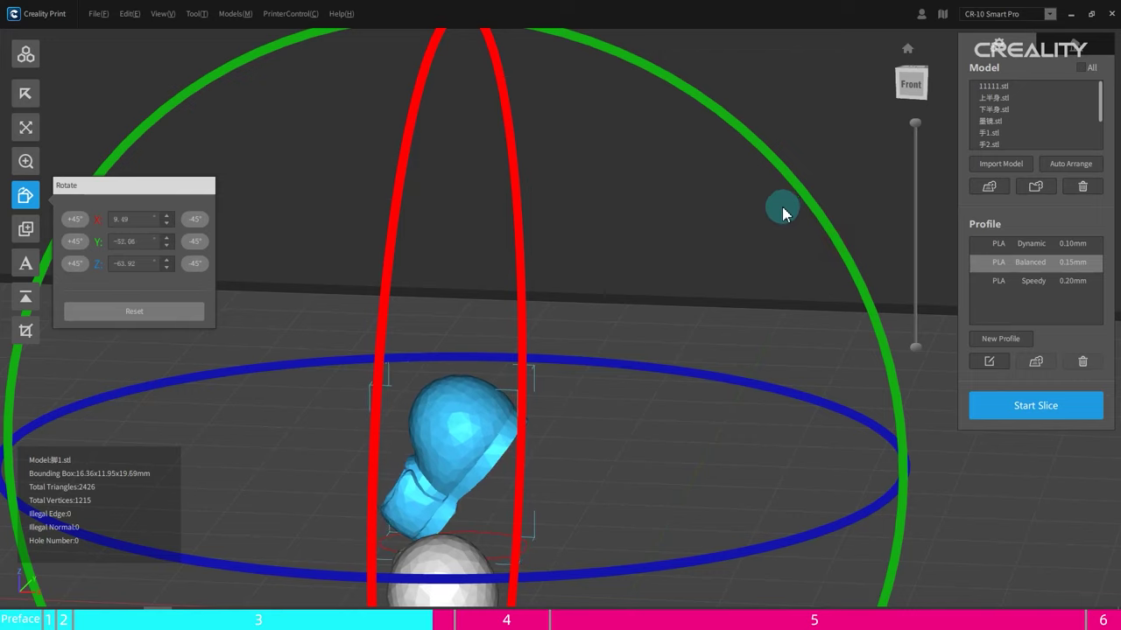
{"action": "right_click_drag", "start_coordinate": [705, 352], "coordinate": [583, 465]}
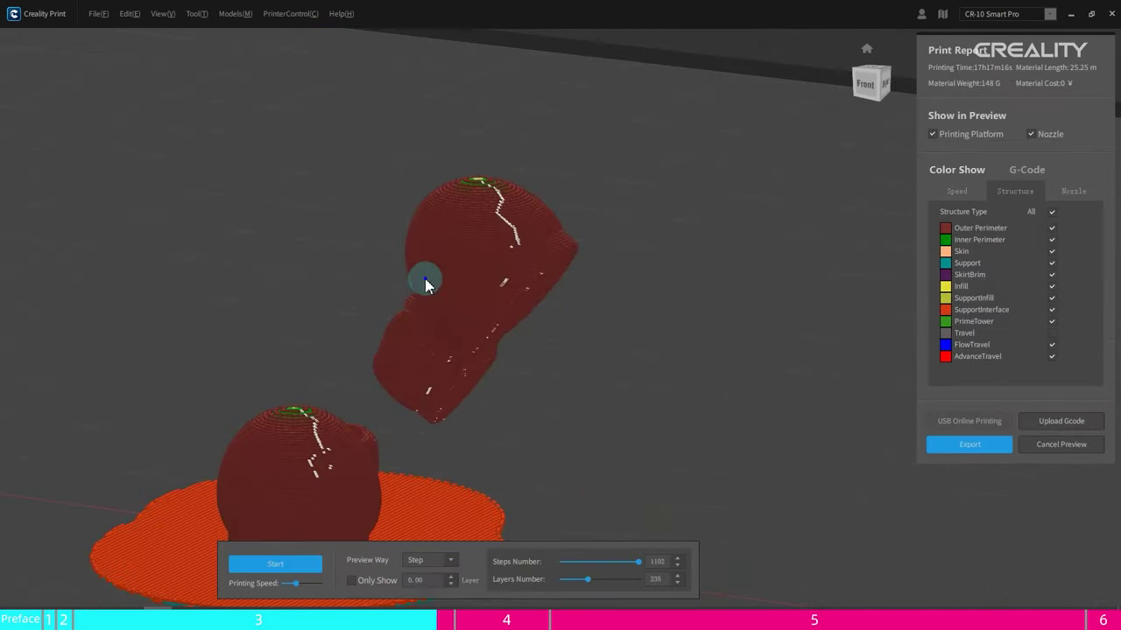
{"action": "right_click_drag", "start_coordinate": [425, 285], "coordinate": [458, 308]}
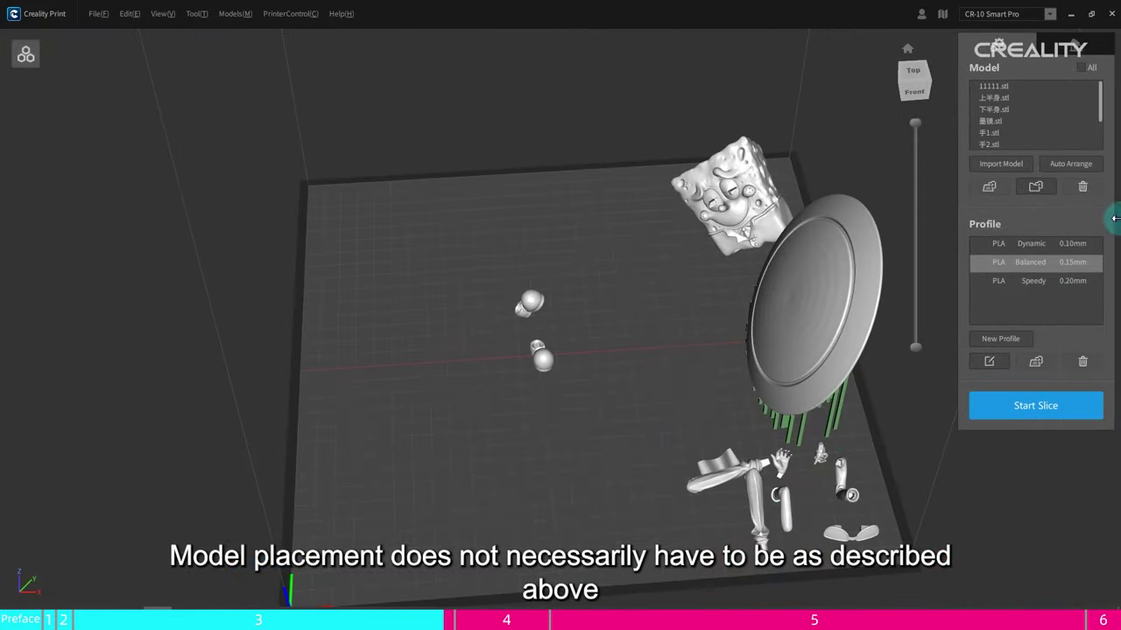
- Automatically arrange all the models on the printing platform
{"action": "left_click", "coordinate": [1073, 164]}
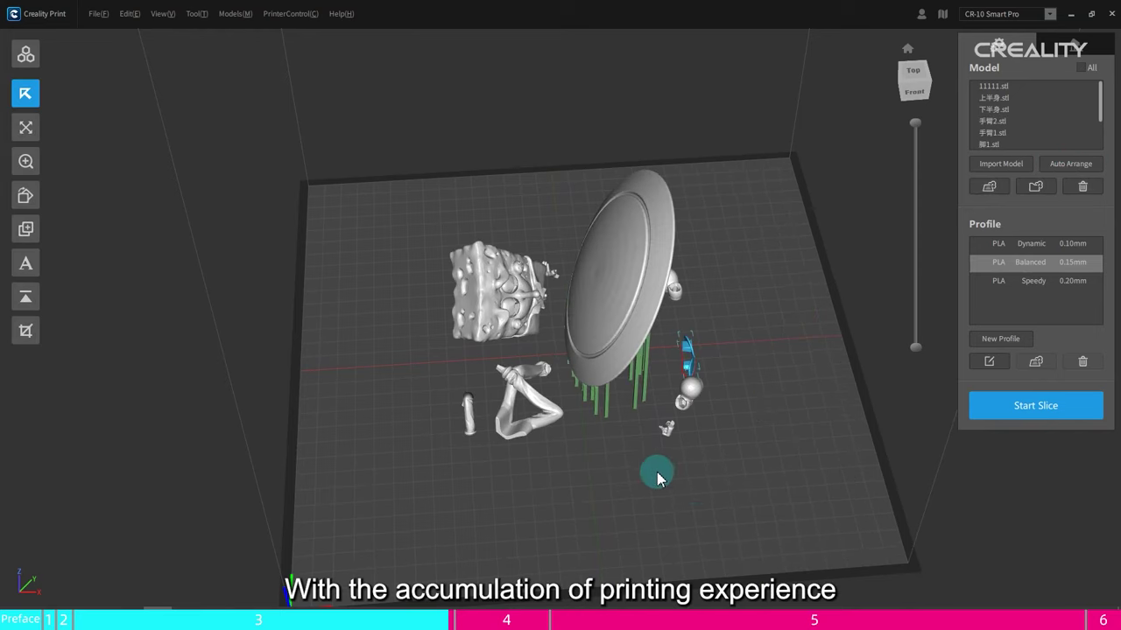
{"action": "right_click_drag", "start_coordinate": [610, 474], "coordinate": [684, 469]}
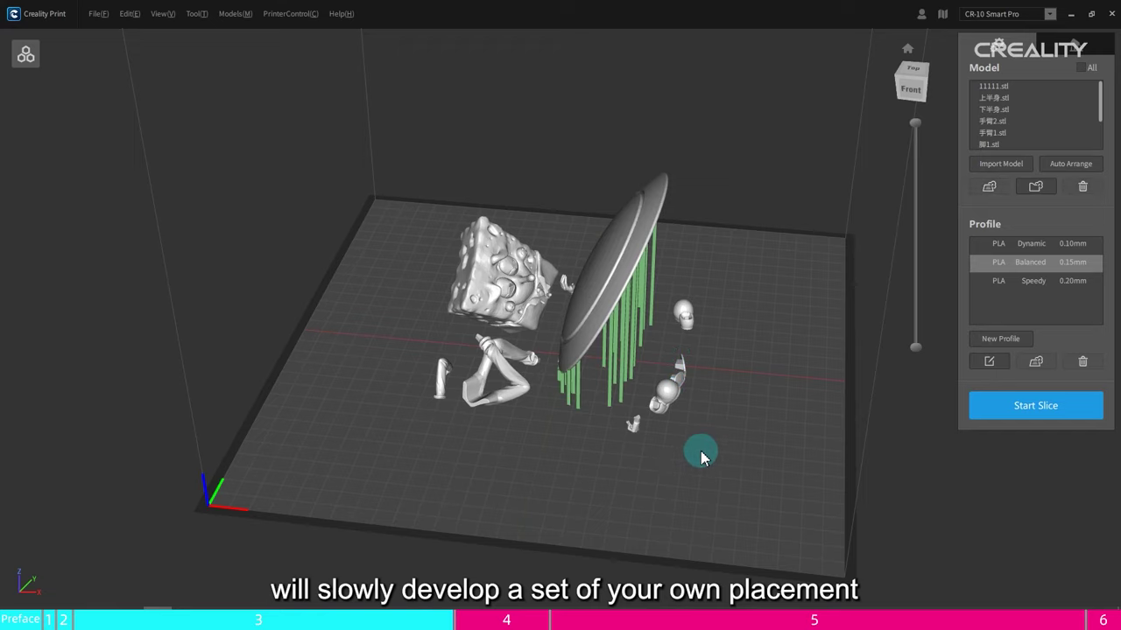
{"action": "right_click_drag", "start_coordinate": [692, 459], "coordinate": [632, 464]}
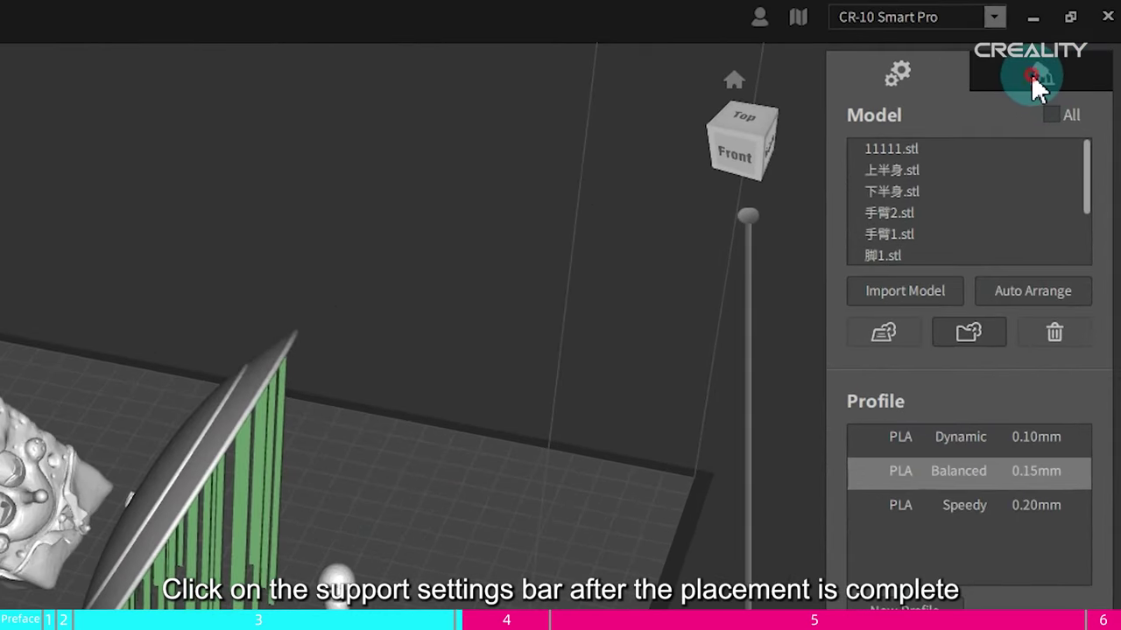
- Select all models, open the support settings and inspect the overhanging surfaces on every side of the parts
{"action": "left_click", "coordinate": [1051, 114]}
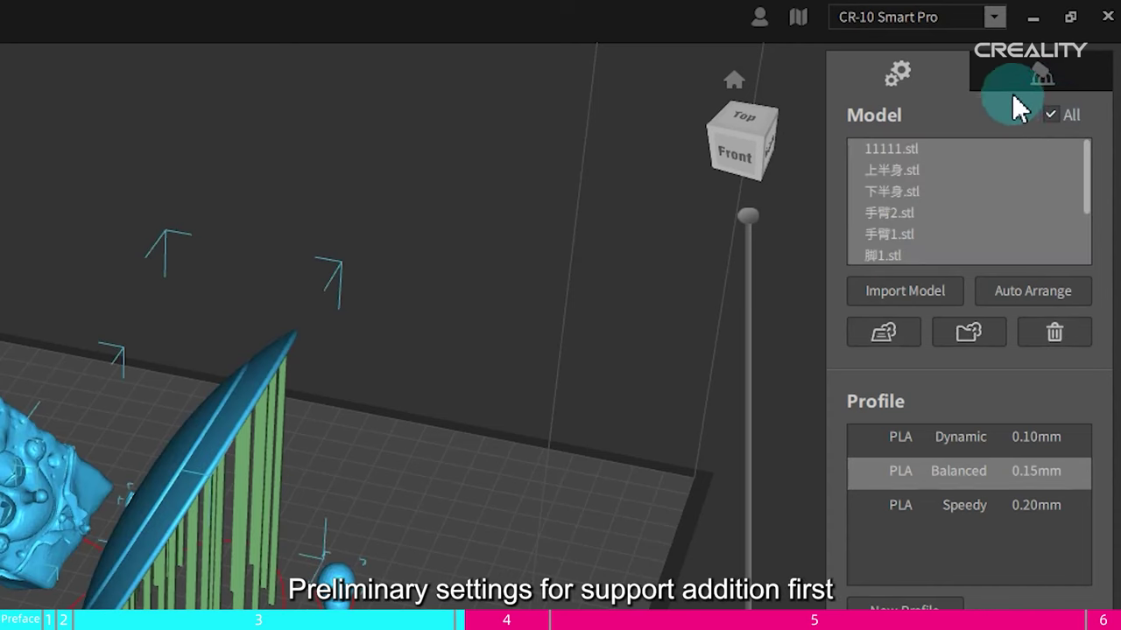
{"action": "left_click", "coordinate": [1022, 75]}
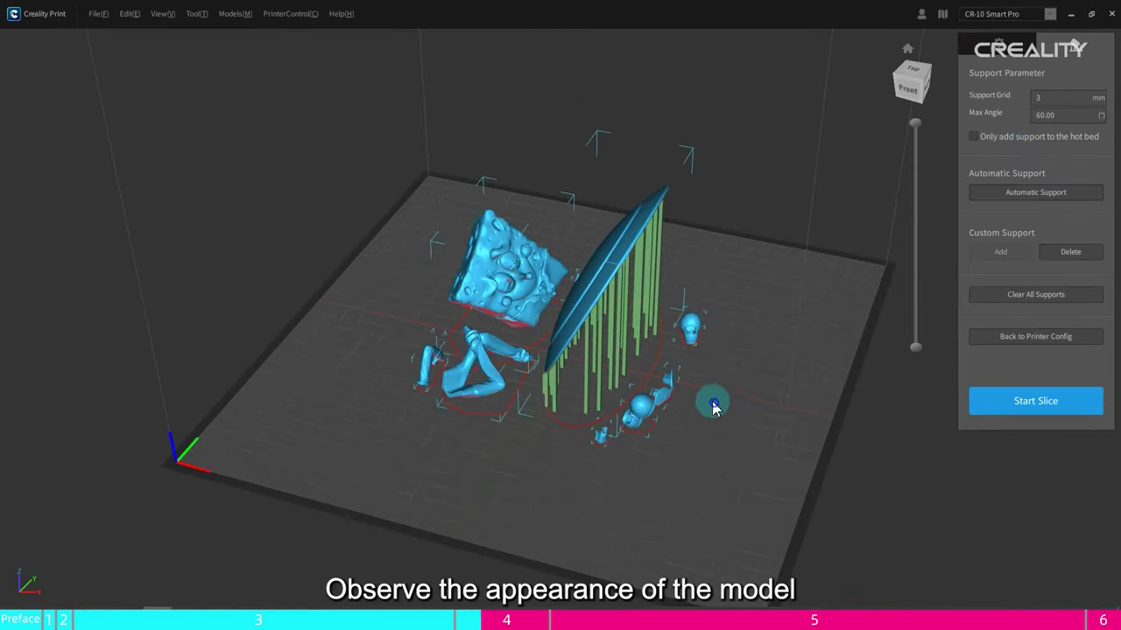
{"action": "right_click_drag", "start_coordinate": [713, 405], "coordinate": [987, 347]}
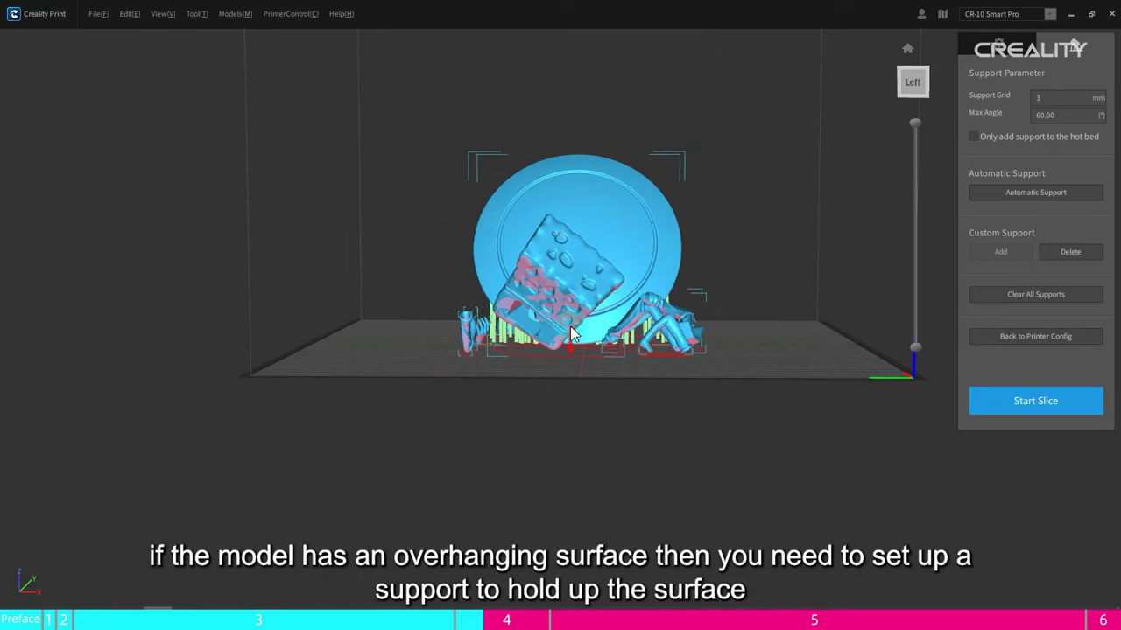
{"action": "scroll", "coordinate": [571, 330], "scroll_direction": "up", "scroll_amount": 5}
{"action": "right_click_drag", "start_coordinate": [568, 343], "coordinate": [702, 359]}
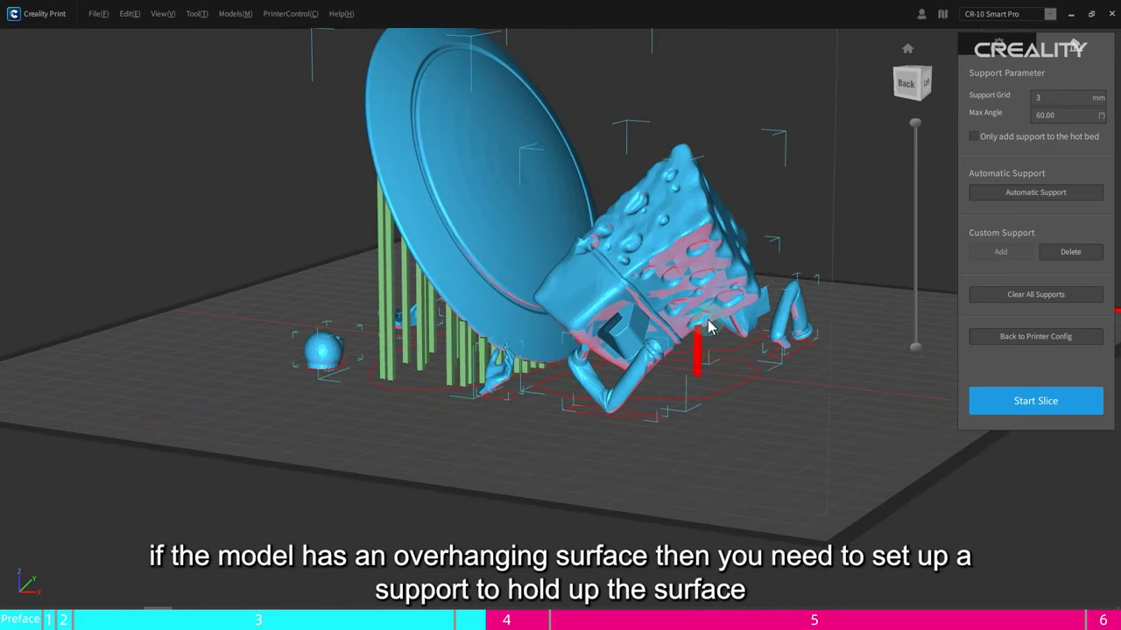
{"action": "right_click_drag", "start_coordinate": [555, 391], "coordinate": [760, 385]}
{"action": "right_click_drag", "start_coordinate": [348, 382], "coordinate": [655, 455]}
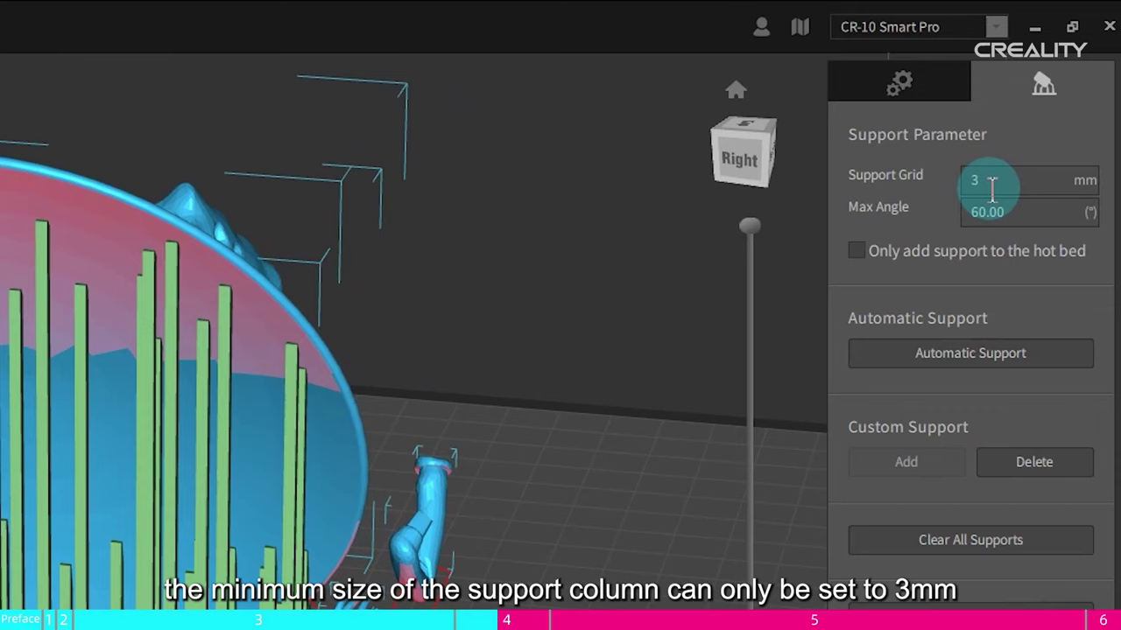
- Set the support grid to 3 mm, keeping the maximum overhang angle at 60°
{"action": "double_click", "coordinate": [993, 181]}
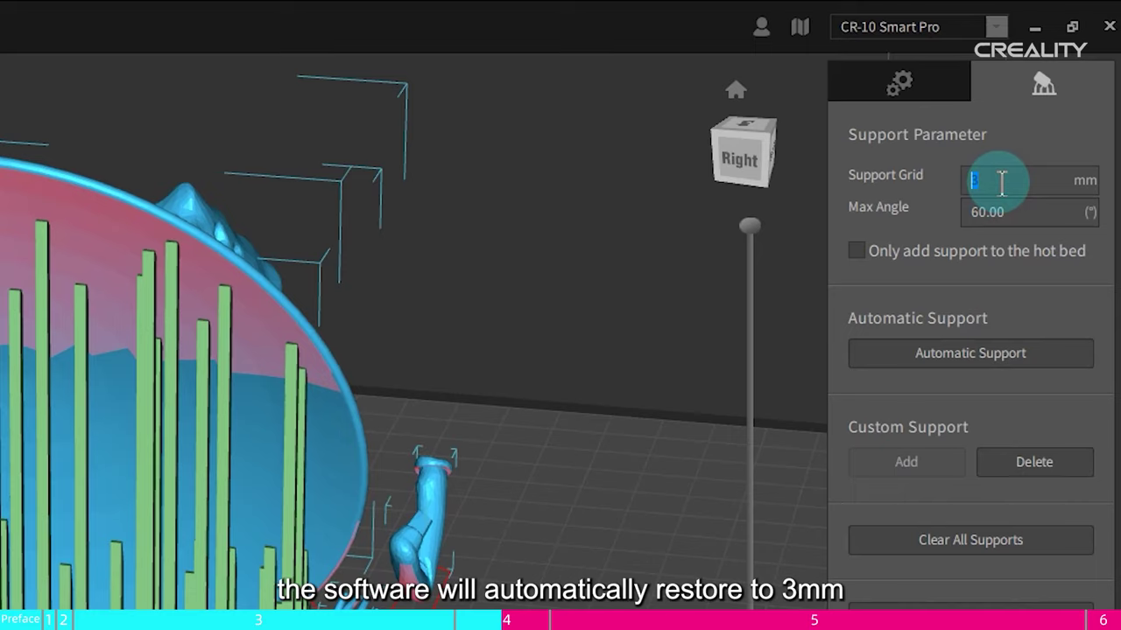
{"action": "left_click", "coordinate": [1001, 183]}
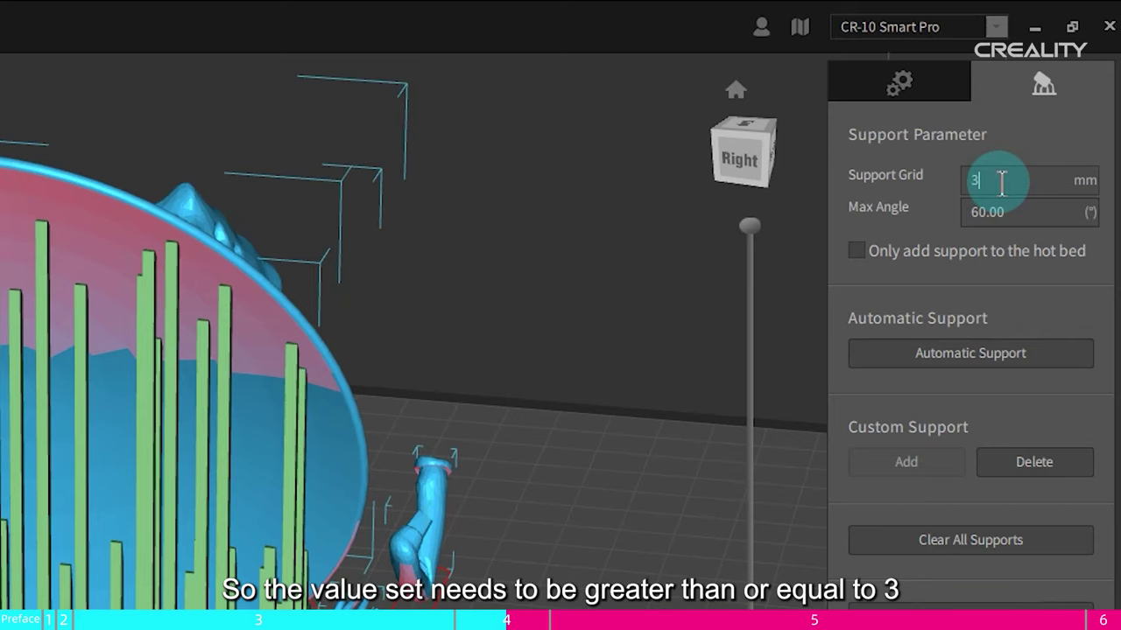
{"action": "key", "text": "BackSpace"}
{"action": "type", "text": "1"}
{"action": "key", "text": "BackSpace"}
{"action": "type", "text": "3"}
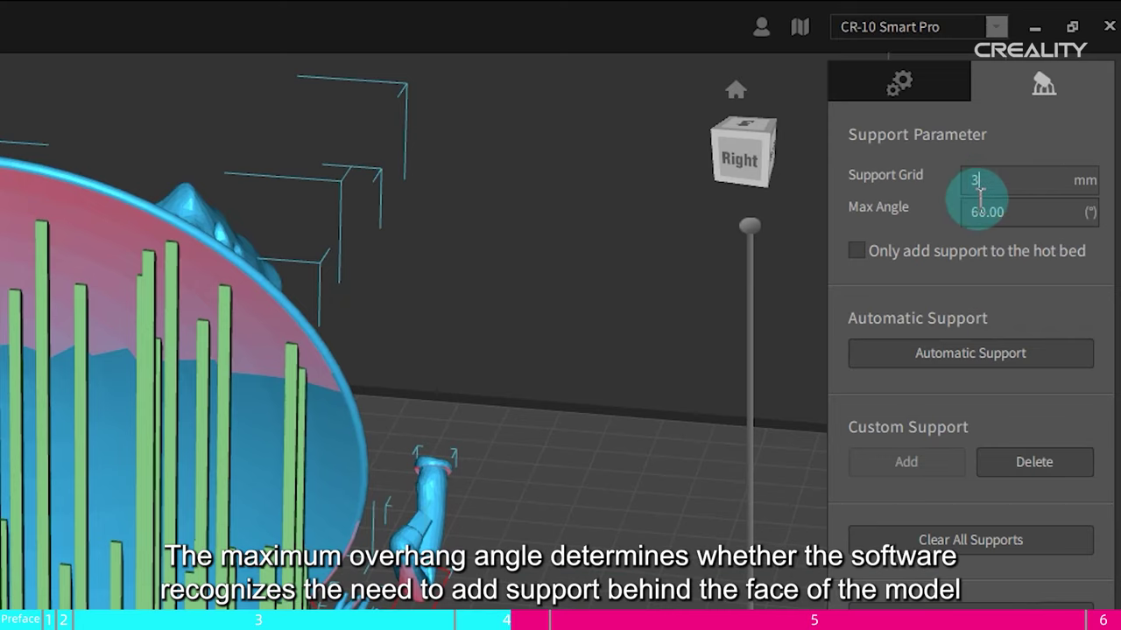
{"action": "left_click", "coordinate": [1006, 219]}
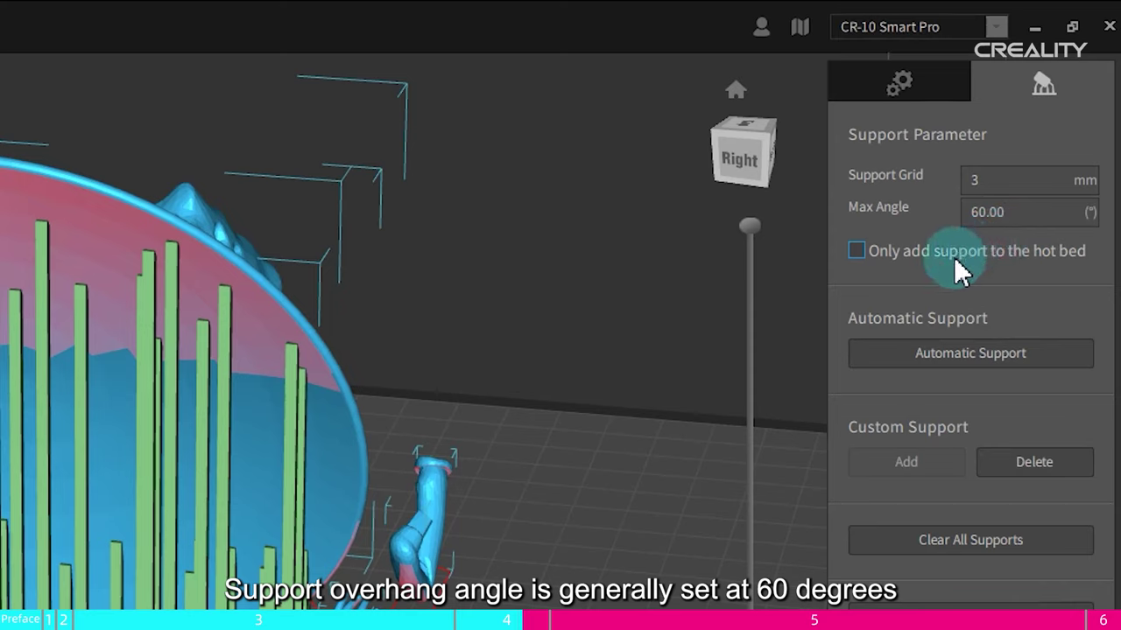
- Generate automatic supports for all selected models, clearing the existing supports first
{"action": "left_click", "coordinate": [938, 355]}
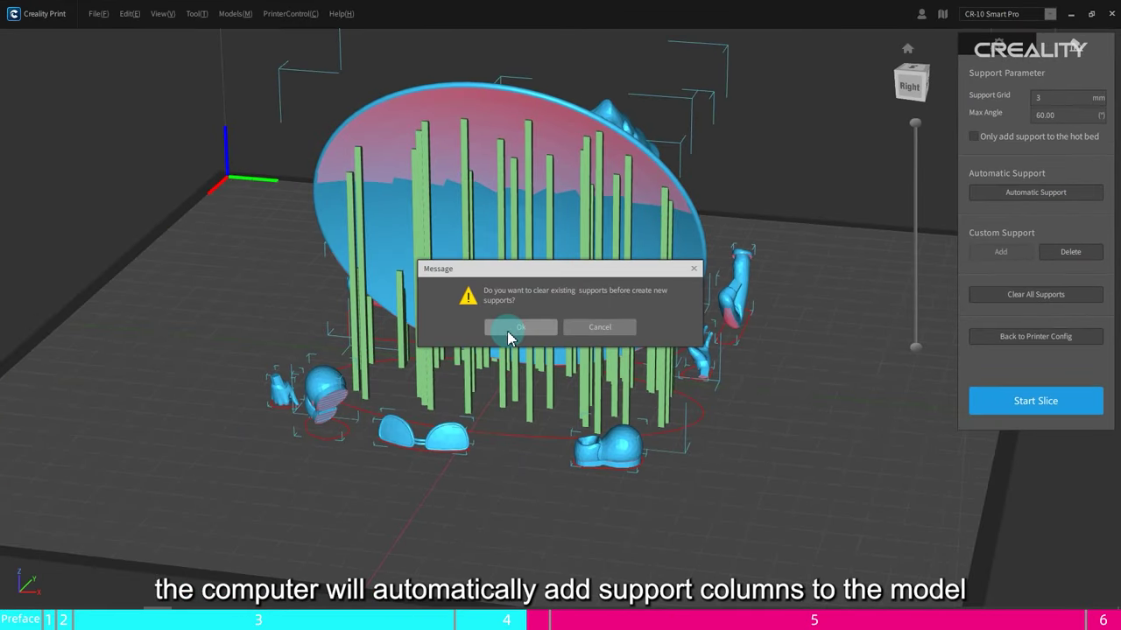
{"action": "left_click", "coordinate": [17, 602]}
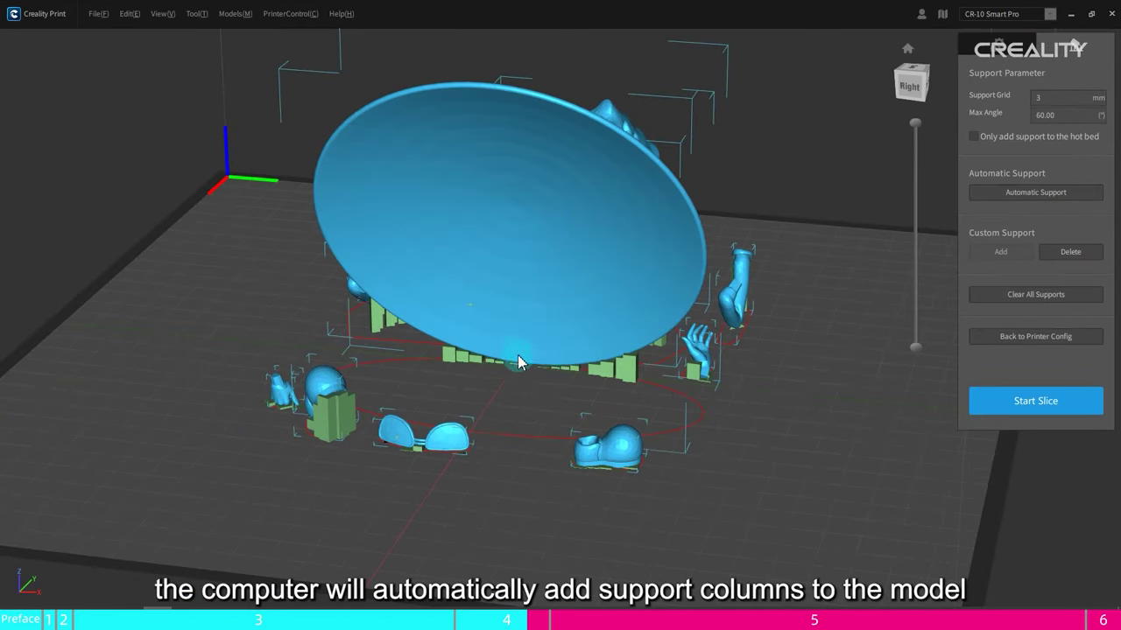
{"action": "right_click_drag", "start_coordinate": [645, 393], "coordinate": [472, 423]}
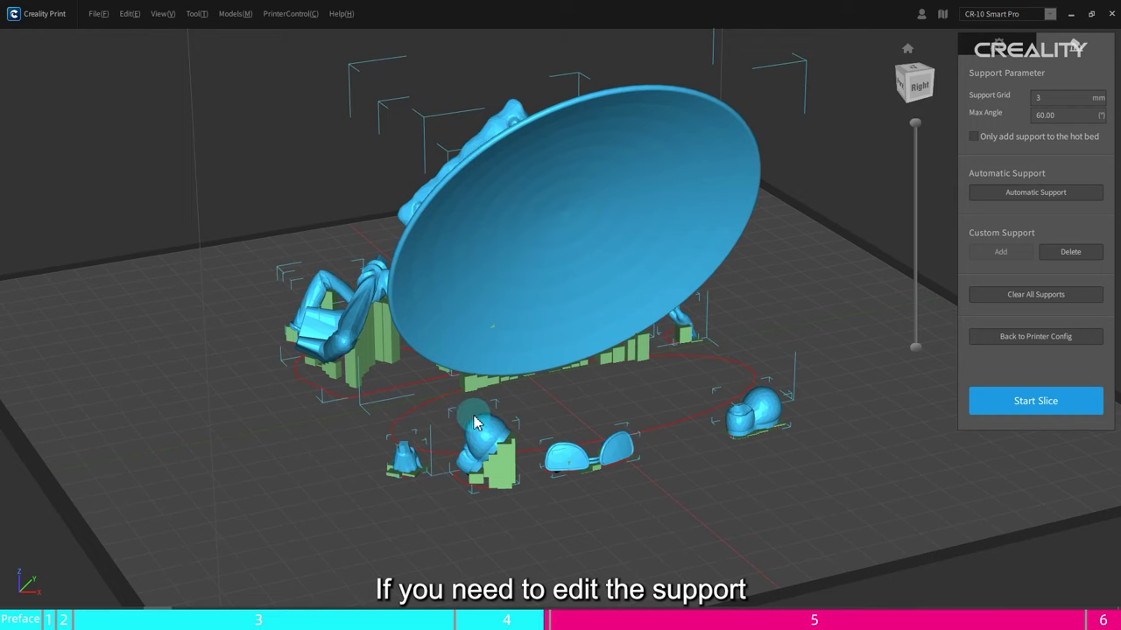
- Add custom support columns beneath the lower edge of the large disc-shaped part and return to the print configuration
{"action": "left_click", "coordinate": [1001, 252]}
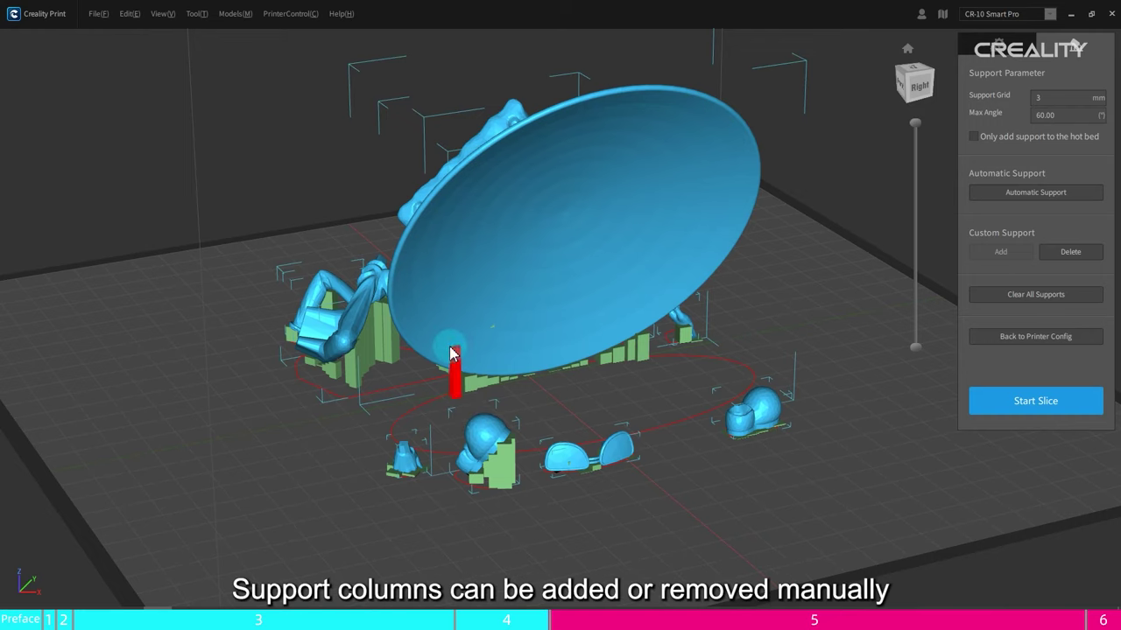
{"action": "mouse_move", "coordinate": [451, 353]}
{"action": "left_mouse_down"}
{"action": "mouse_move", "coordinate": [552, 340]}
{"action": "mouse_move", "coordinate": [663, 292]}
{"action": "mouse_move", "coordinate": [800, 466]}
{"action": "left_mouse_up"}
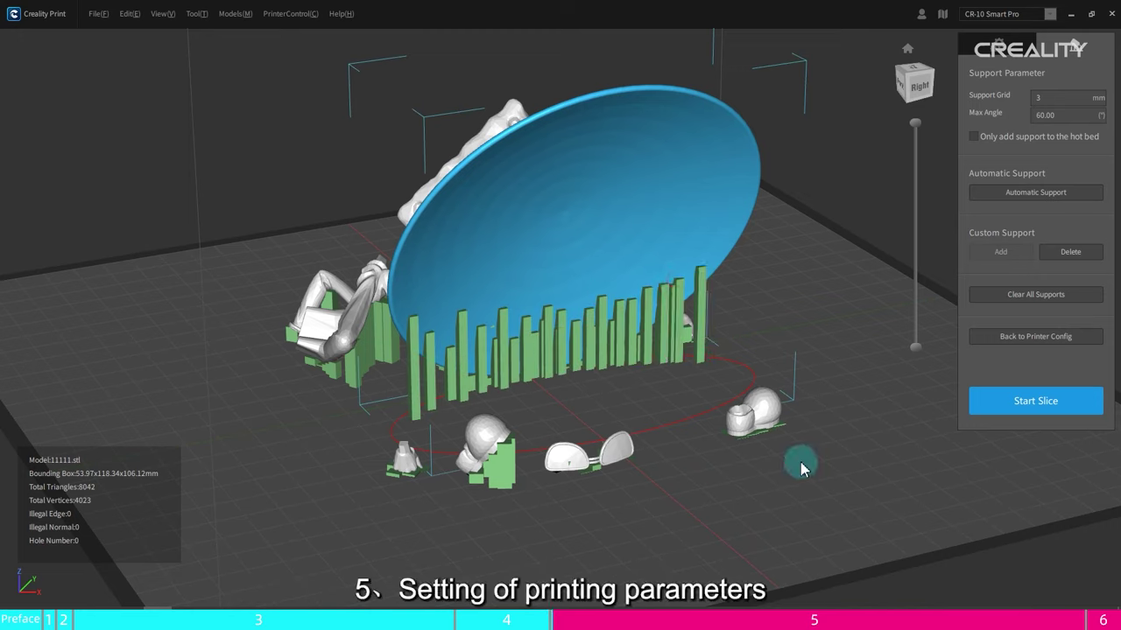
{"action": "left_click", "coordinate": [994, 51]}
{"action": "right_click_drag", "start_coordinate": [720, 318], "coordinate": [906, 429]}
{"action": "left_click", "coordinate": [795, 410]}
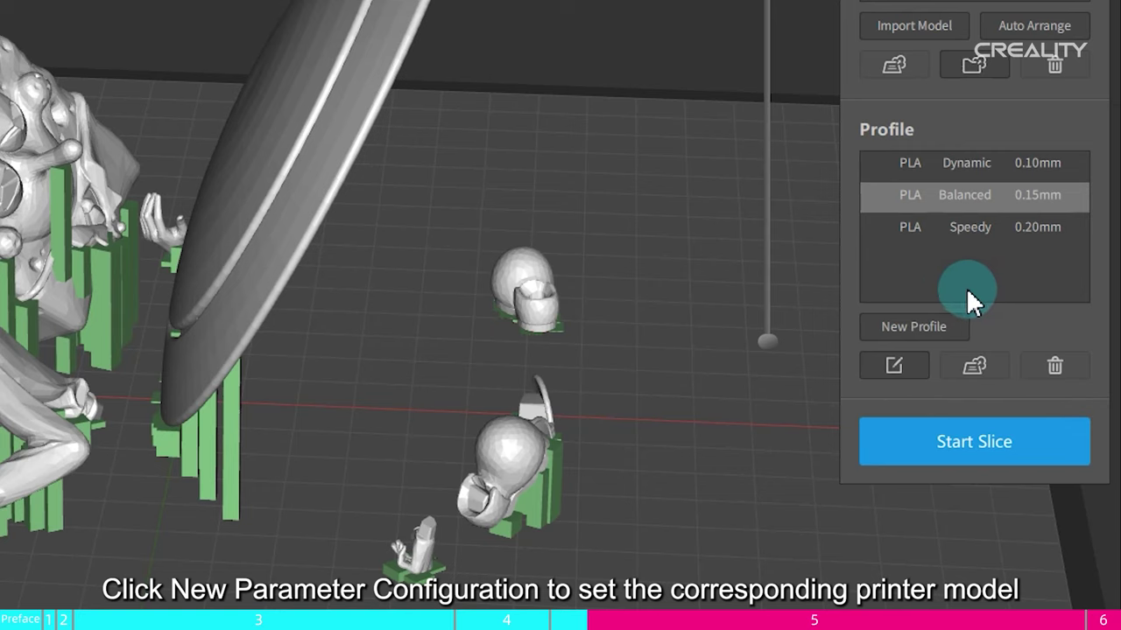
- Create a new profile for the CR-10 Smart Pro with PLA material, copied from the Balanced profile
{"action": "left_click", "coordinate": [921, 329]}
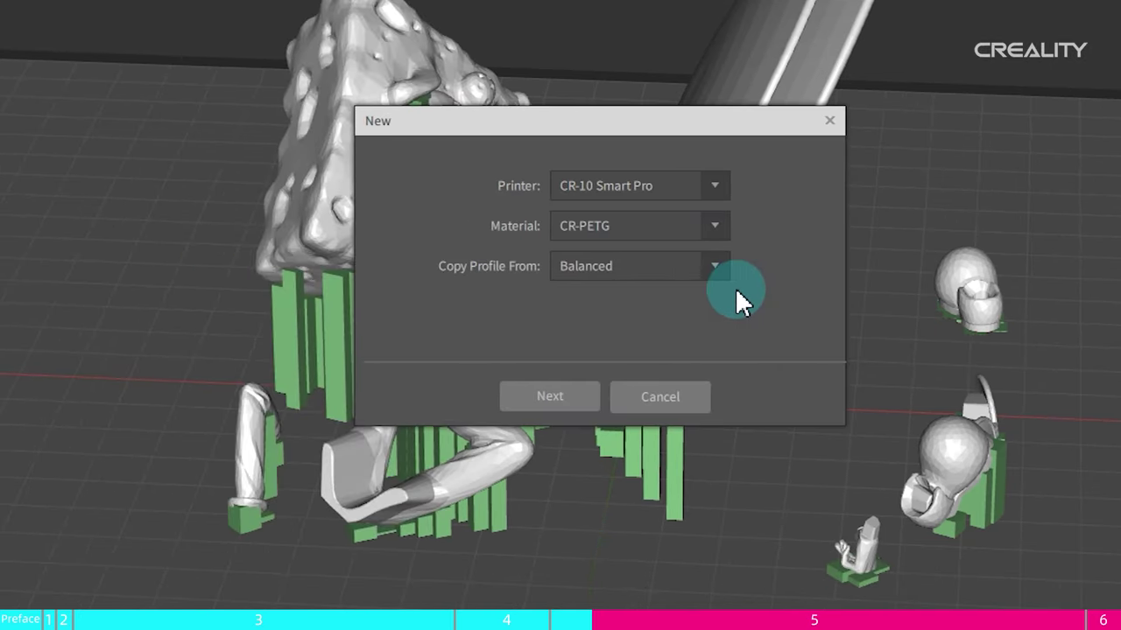
{"action": "left_click", "coordinate": [717, 186]}
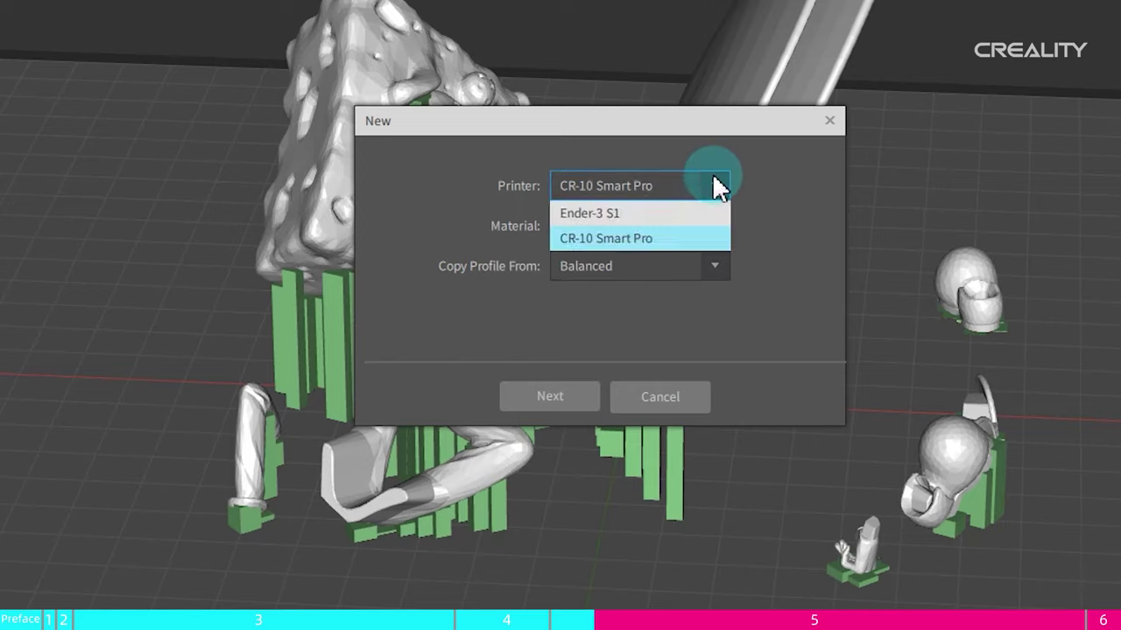
{"action": "left_click", "coordinate": [714, 184]}
{"action": "left_click", "coordinate": [720, 235]}
{"action": "scroll", "coordinate": [625, 313], "scroll_direction": "down", "scroll_amount": 3}
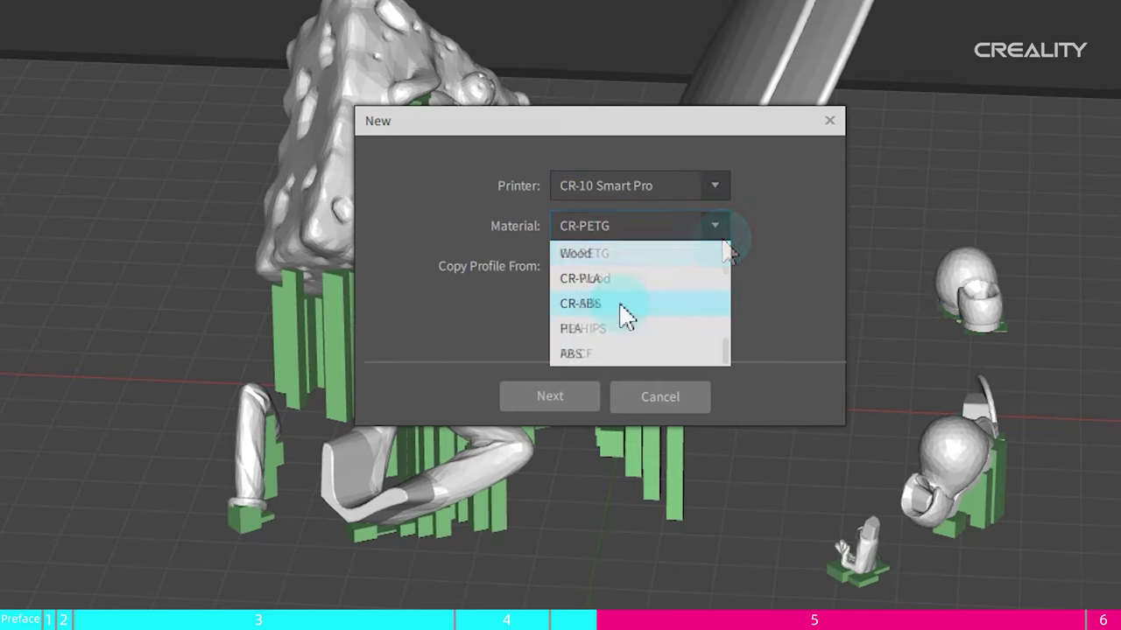
{"action": "left_click", "coordinate": [613, 320]}
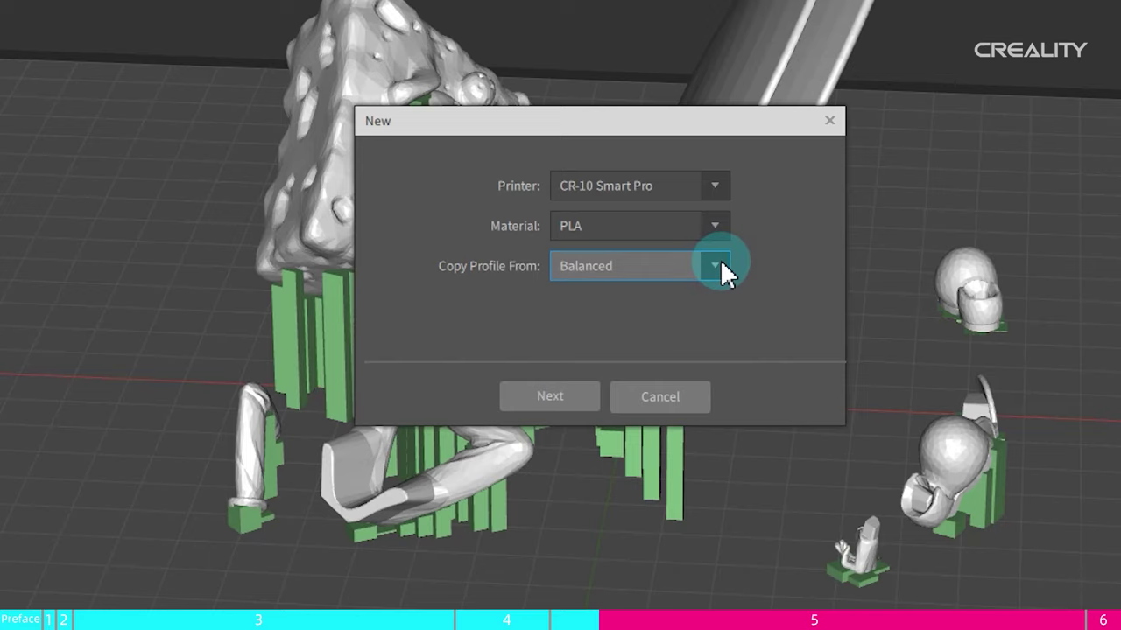
{"action": "left_click", "coordinate": [720, 262]}
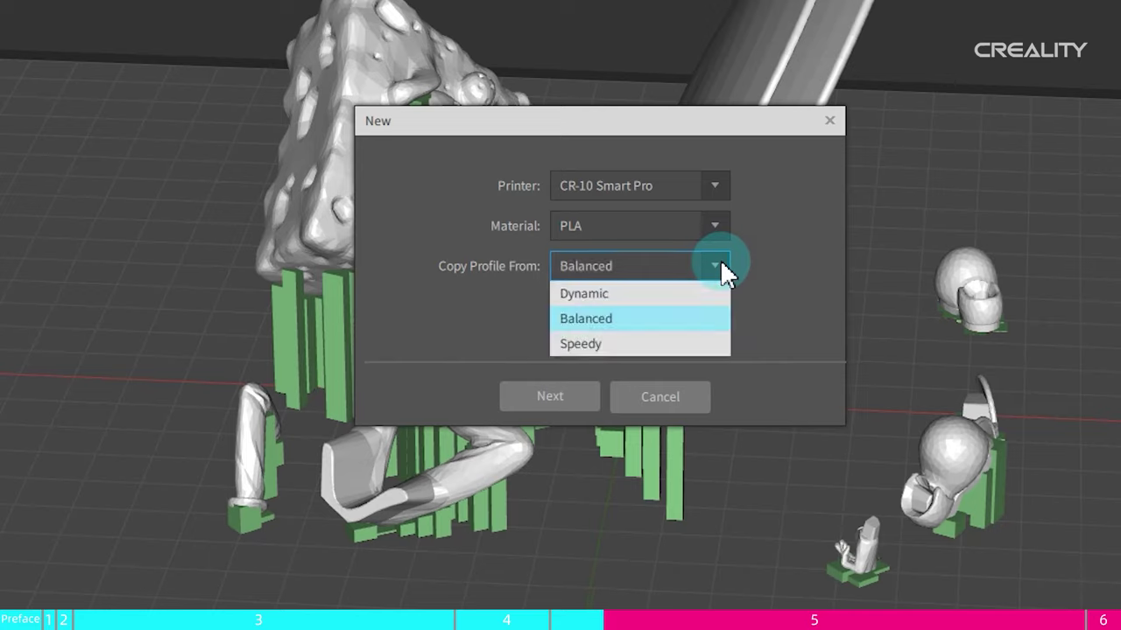
{"action": "left_click", "coordinate": [630, 321]}
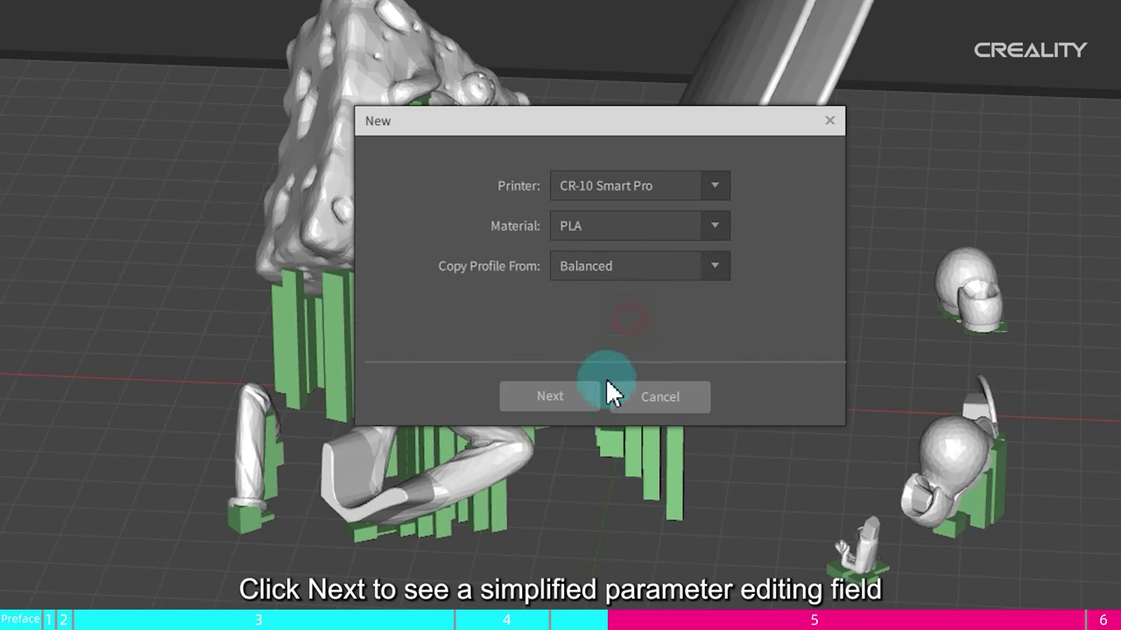
{"action": "left_click", "coordinate": [562, 397]}
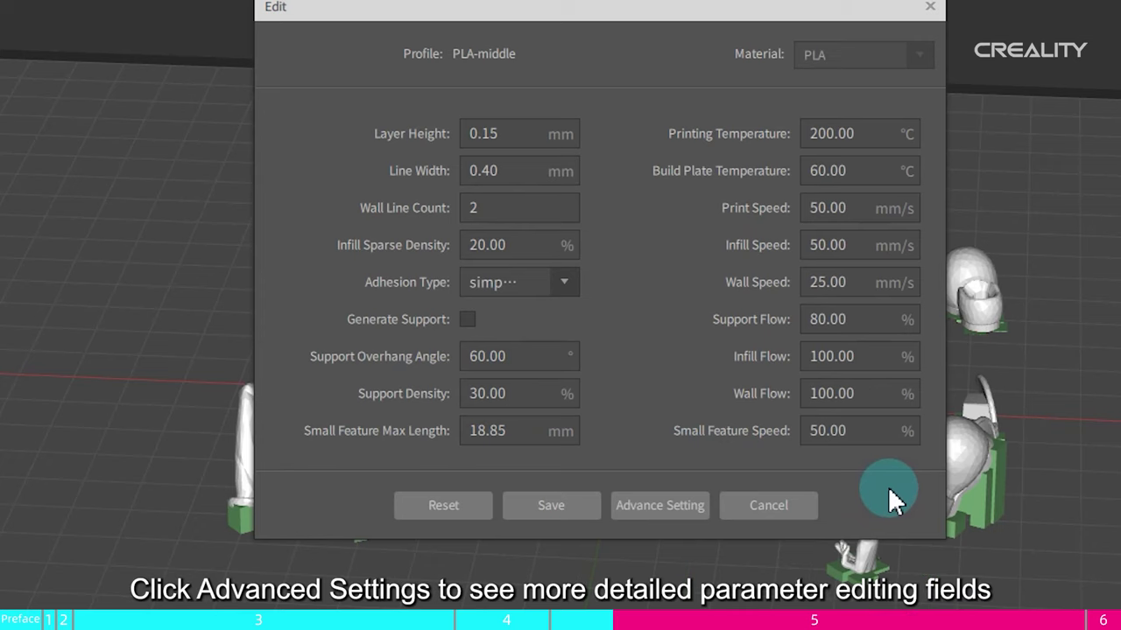
- Show the profile's advanced settings in Expert mode and set the layer height to 0.12 mm
{"action": "left_click", "coordinate": [667, 506]}
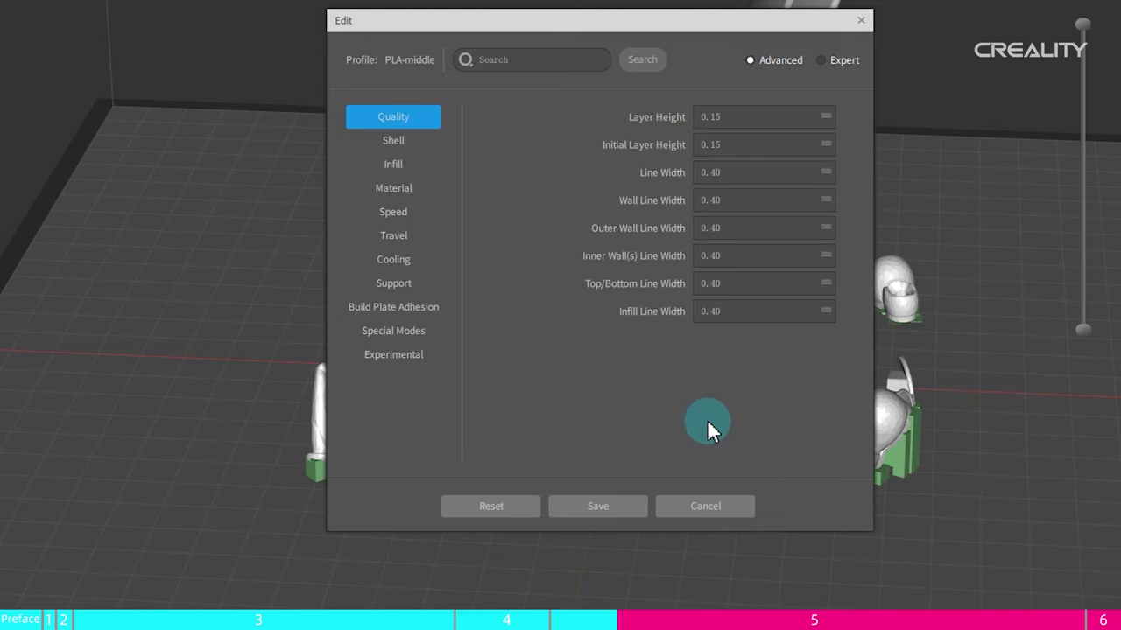
{"action": "left_click", "coordinate": [822, 60]}
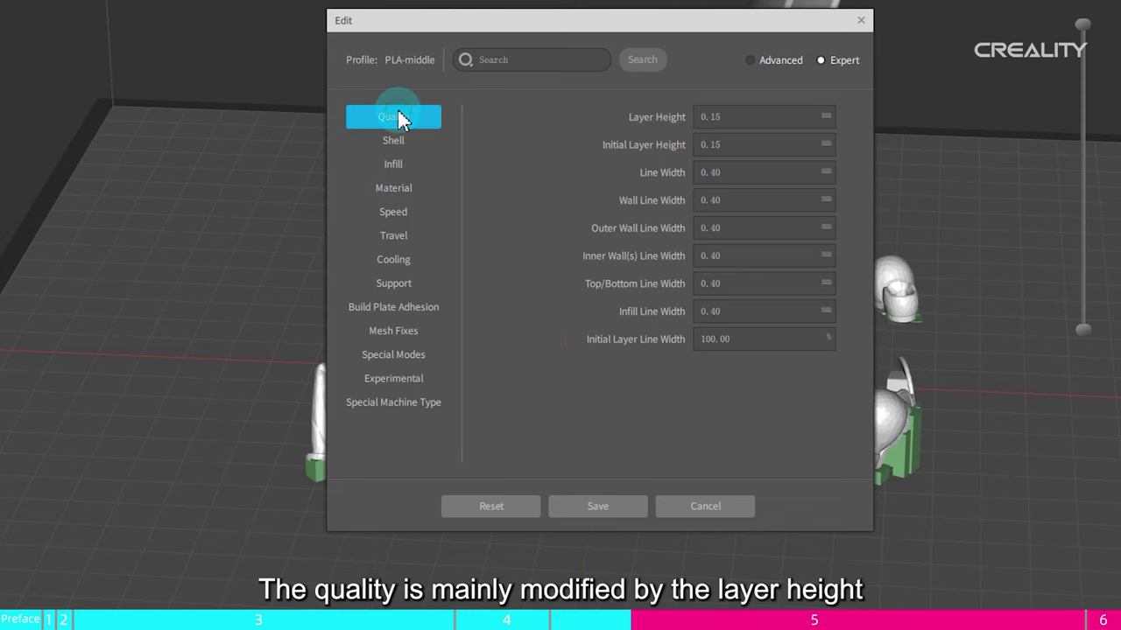
{"action": "left_click", "coordinate": [769, 115]}
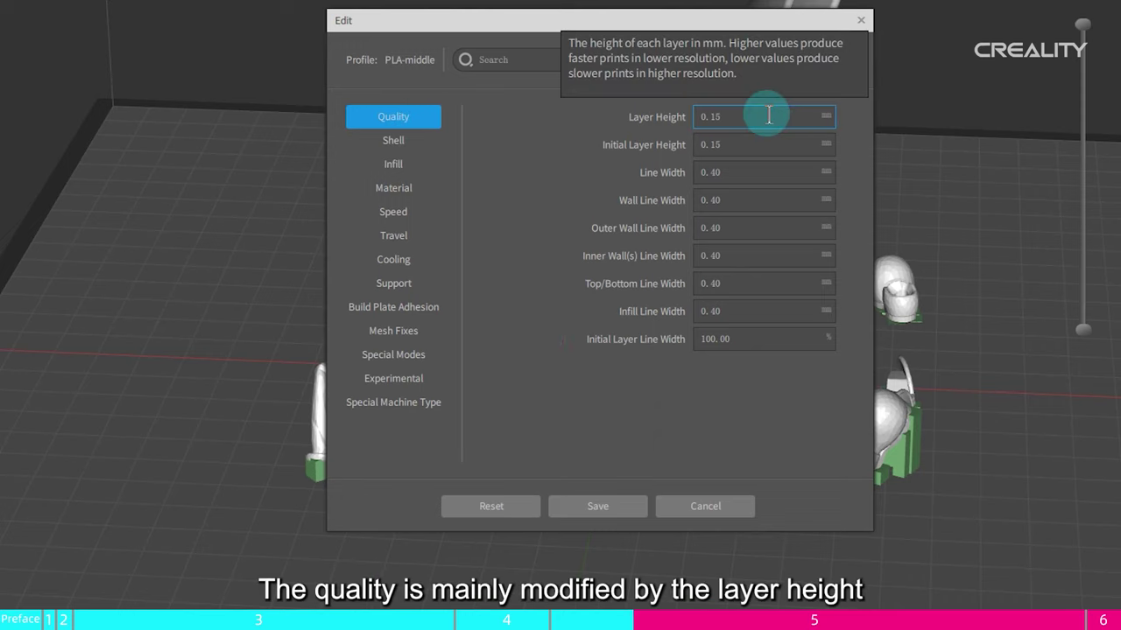
{"action": "left_click_drag", "start_coordinate": [761, 117], "coordinate": [687, 128]}
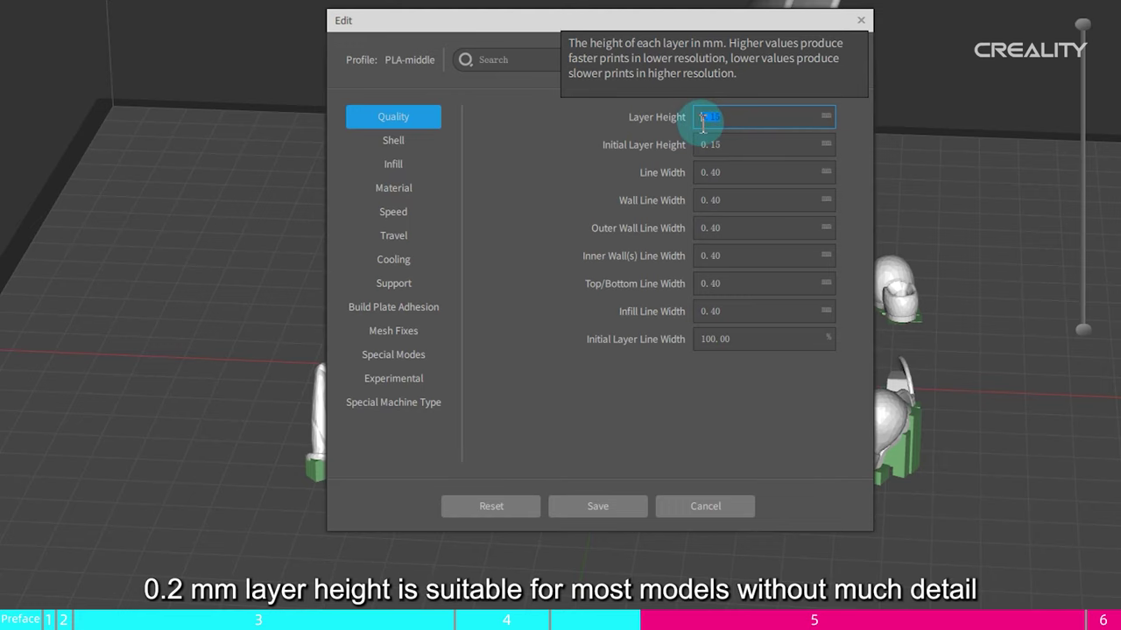
{"action": "type", "text": "0.2"}
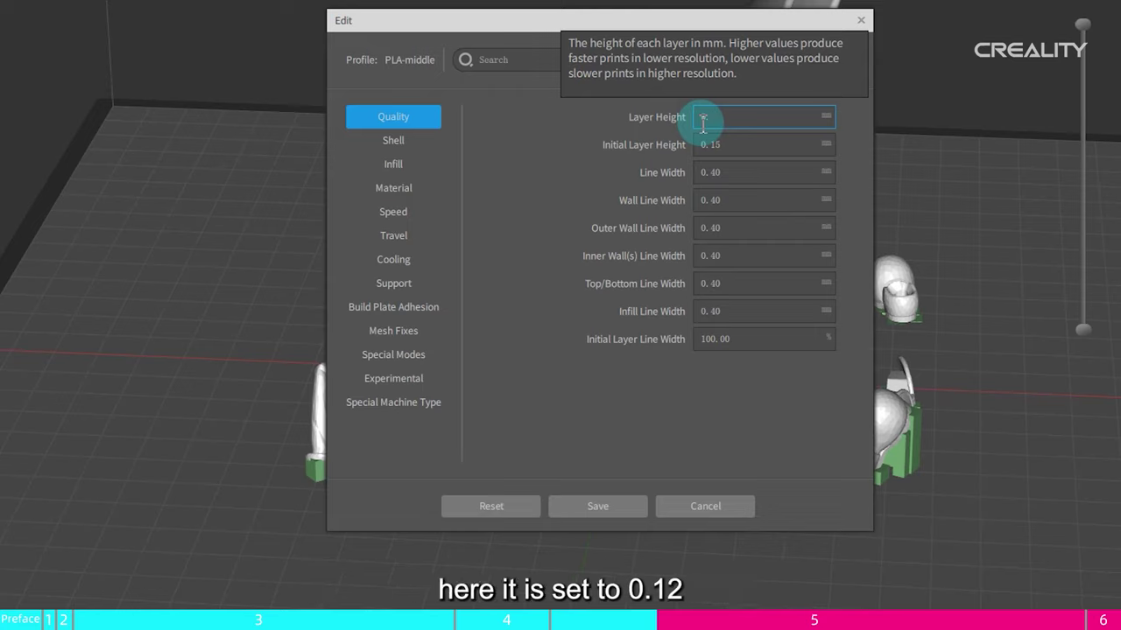
{"action": "type", "text": "12"}
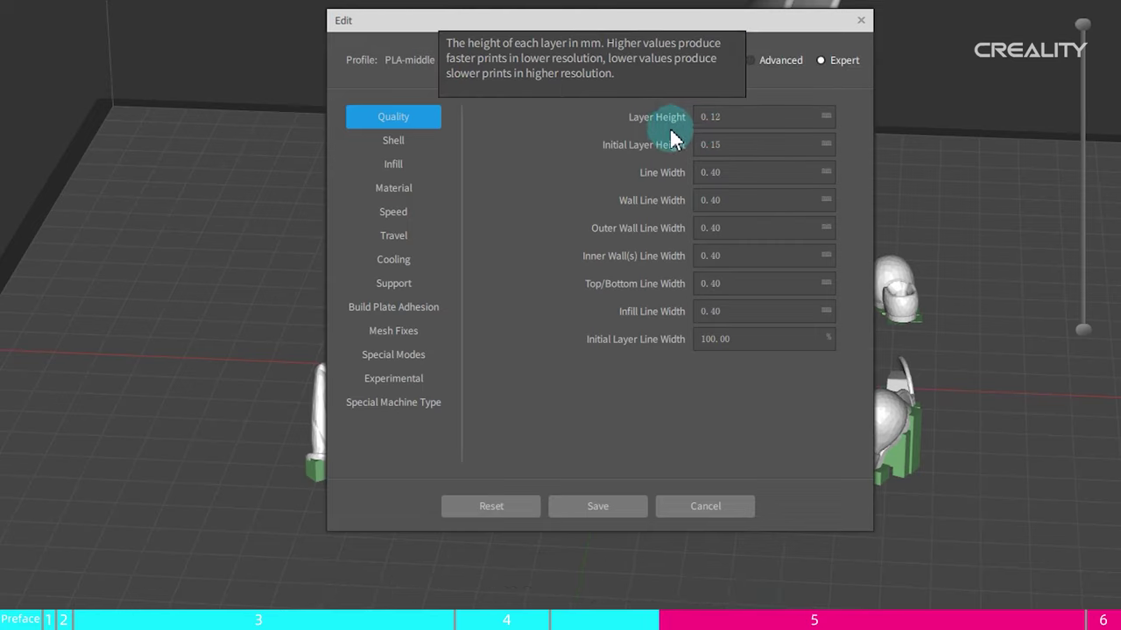
- Set the shell's wall thickness to 1.2 mm
{"action": "left_click", "coordinate": [372, 147]}
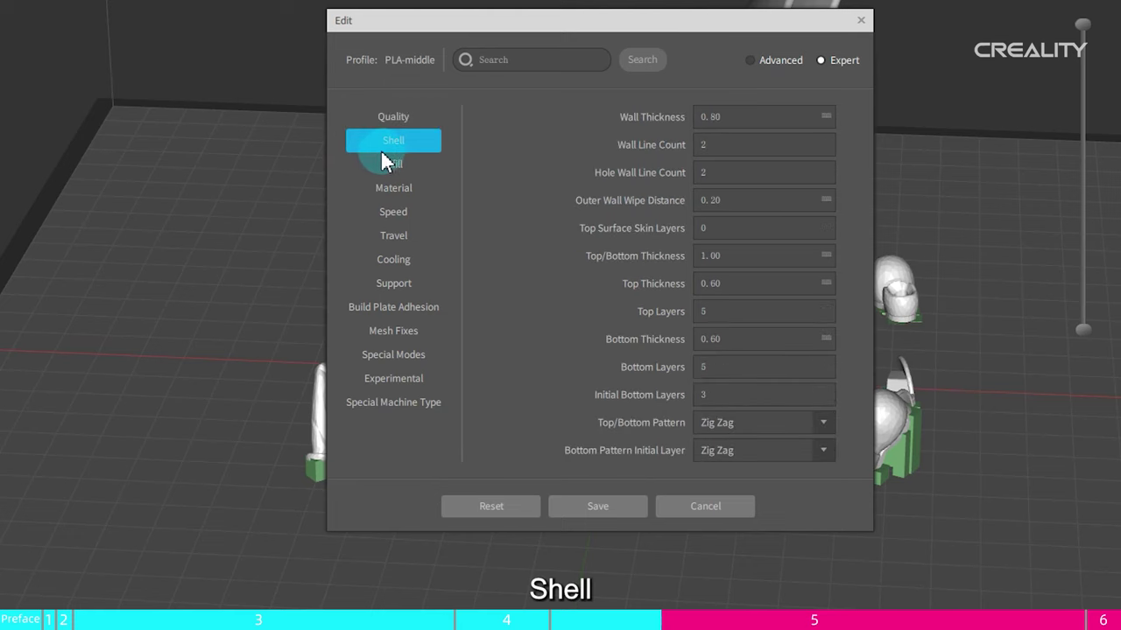
{"action": "left_click", "coordinate": [729, 118]}
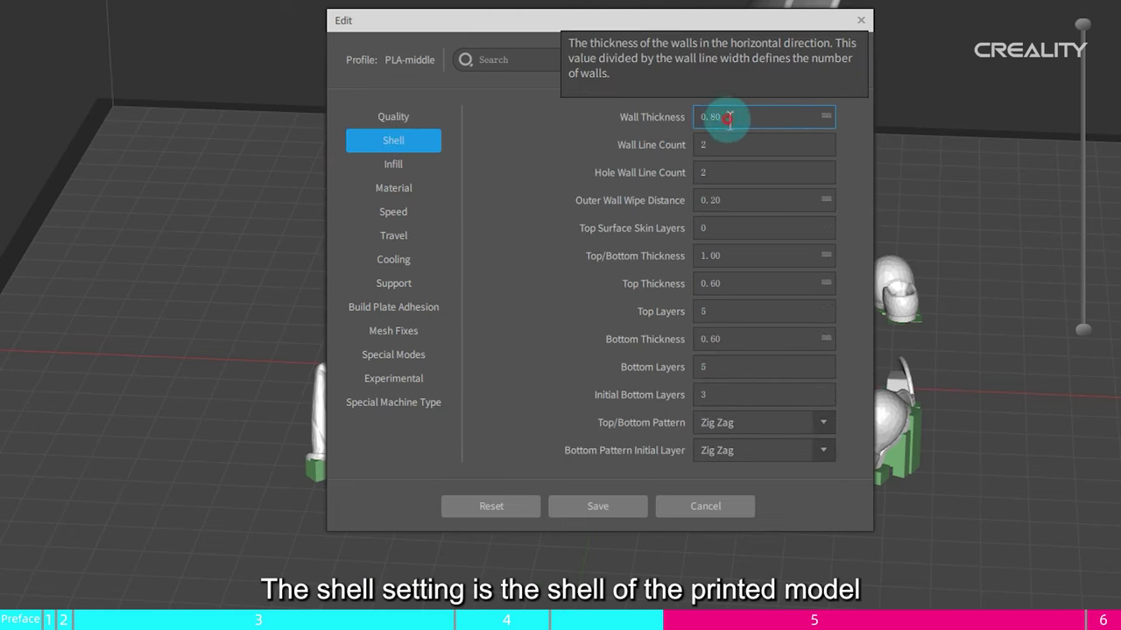
{"action": "double_click", "coordinate": [781, 118]}
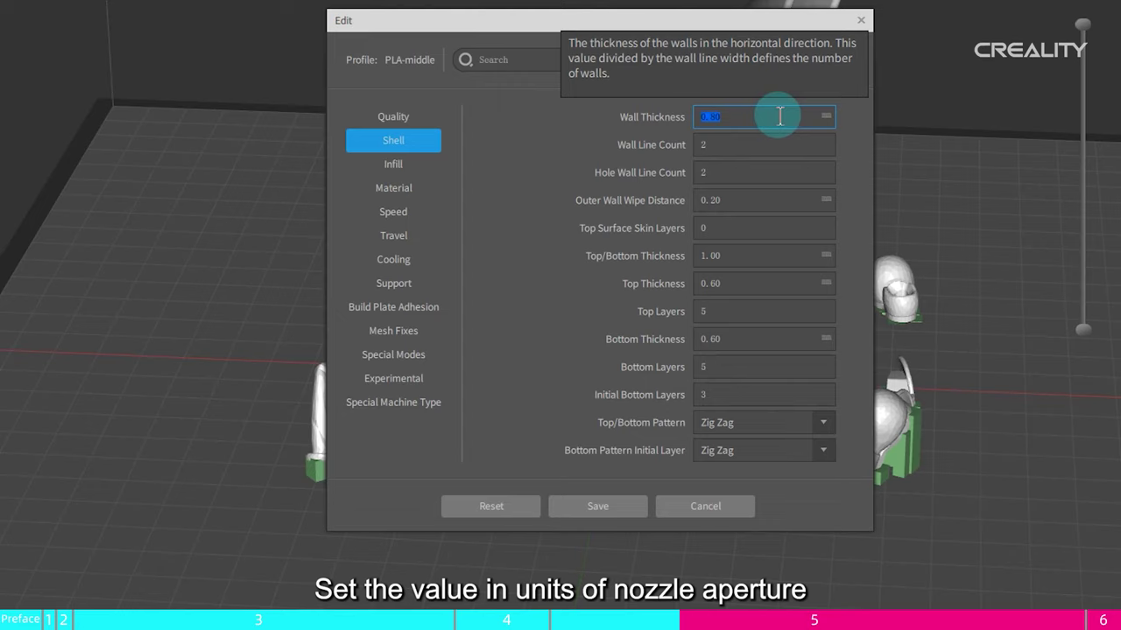
{"action": "type", "text": "1.2"}
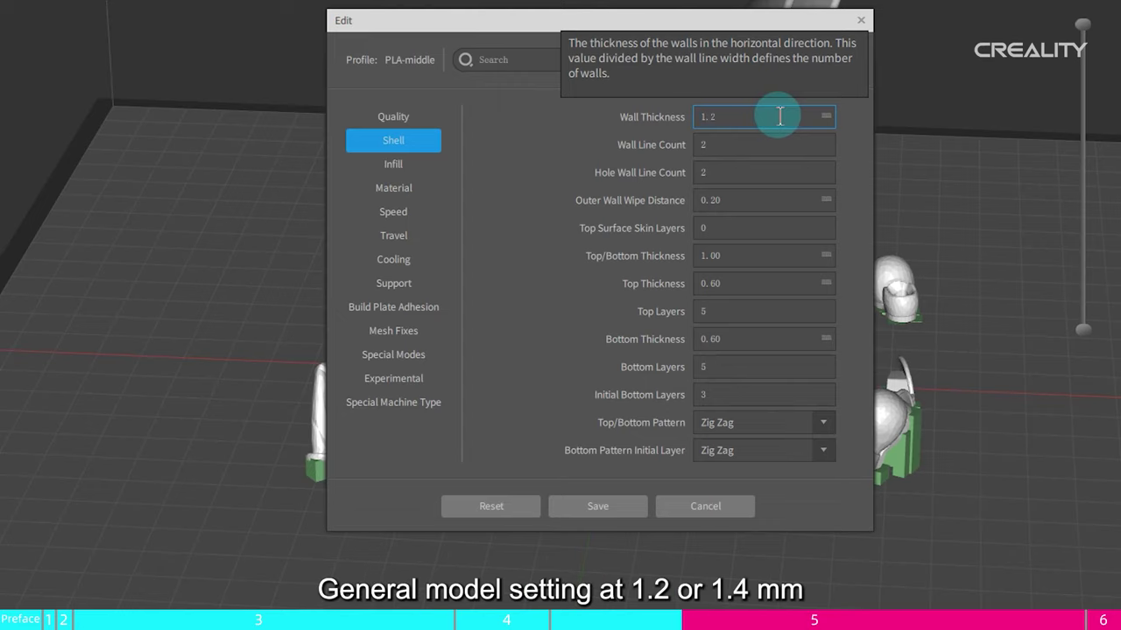
{"action": "key", "text": "BackSpace"}
{"action": "type", "text": "4"}
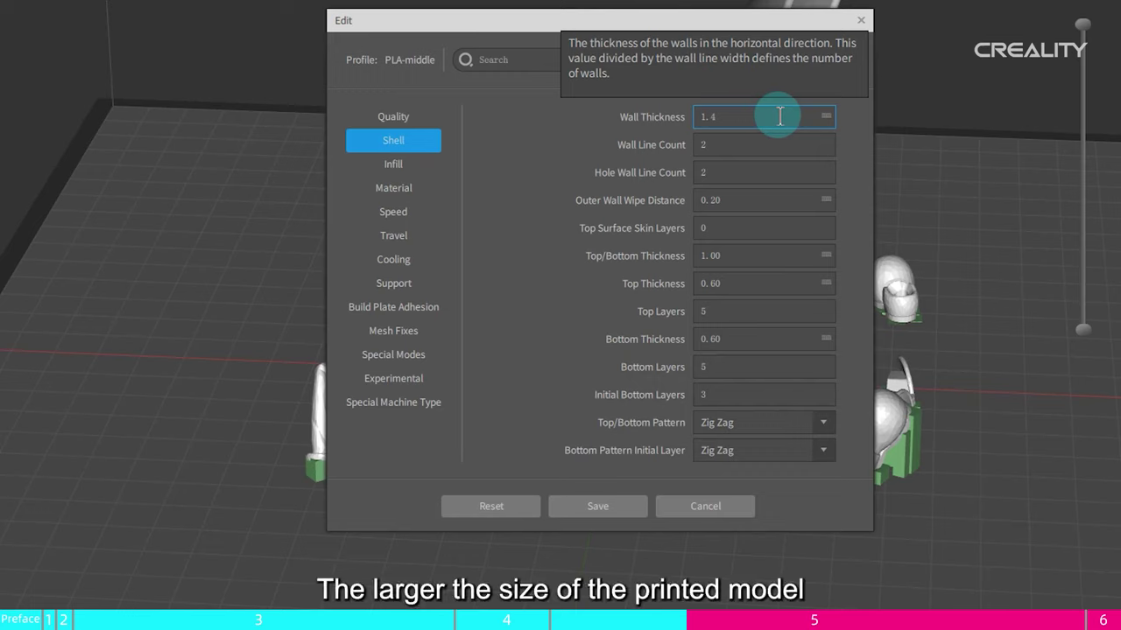
{"action": "double_click", "coordinate": [777, 116]}
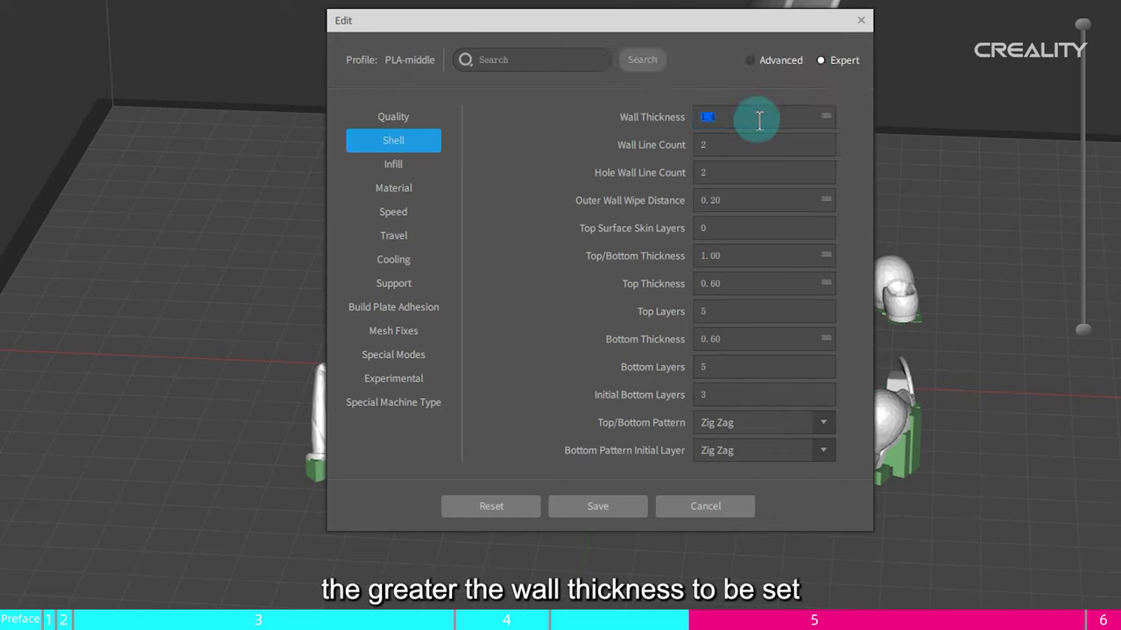
{"action": "type", "text": "1.2"}
- Set the shell's top/bottom thickness to 1.2 mm
{"action": "left_click", "coordinate": [793, 283]}
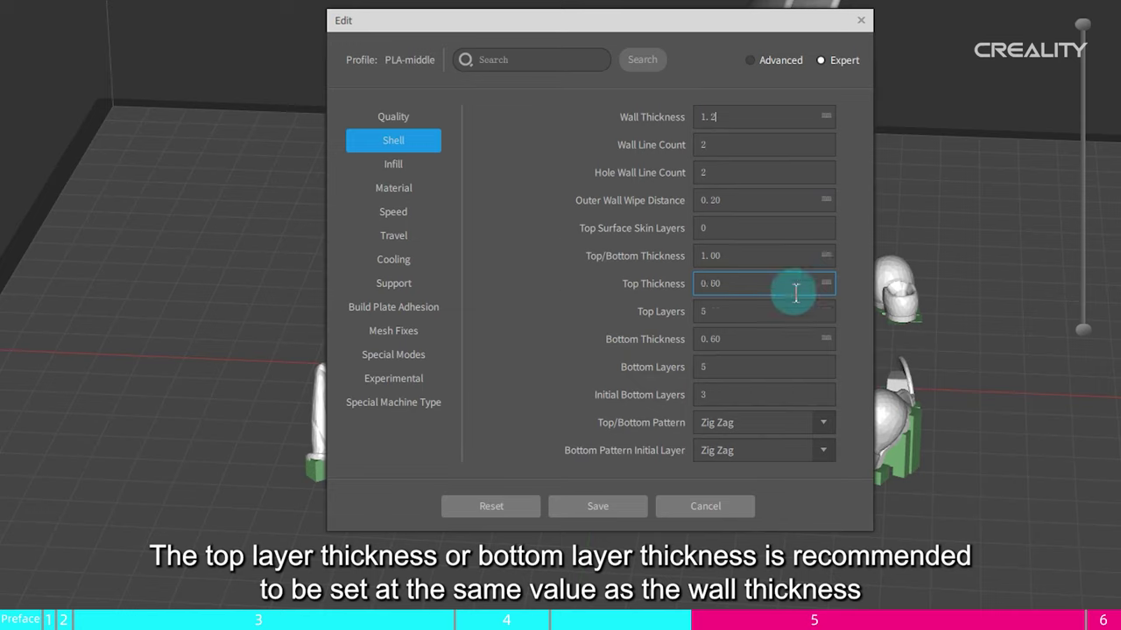
{"action": "left_click", "coordinate": [763, 256]}
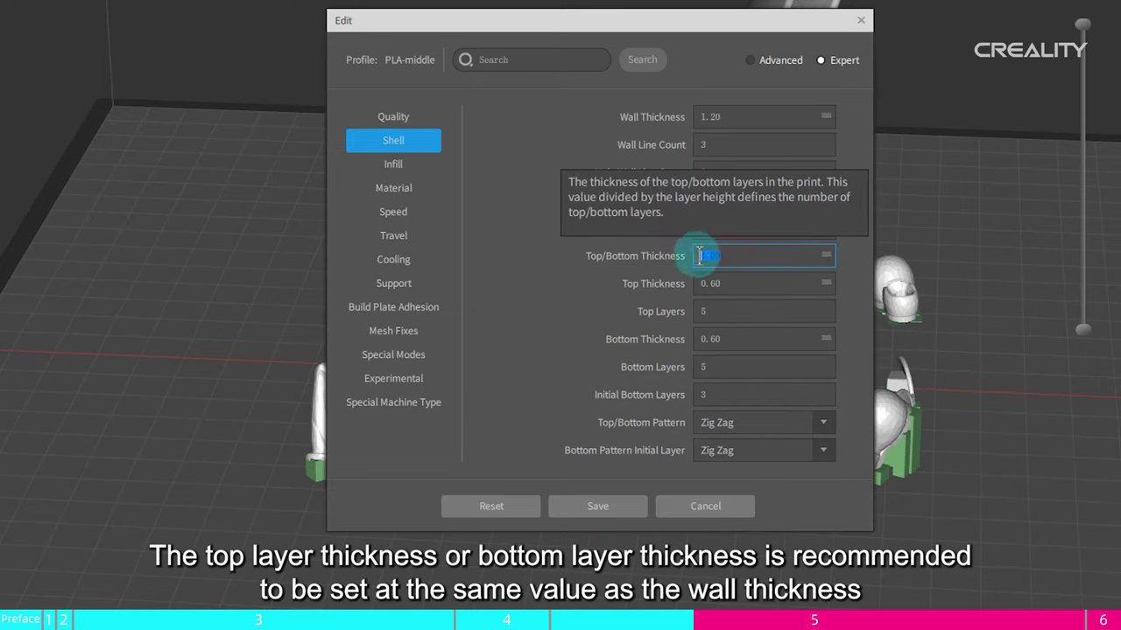
{"action": "type", "text": "1.2"}
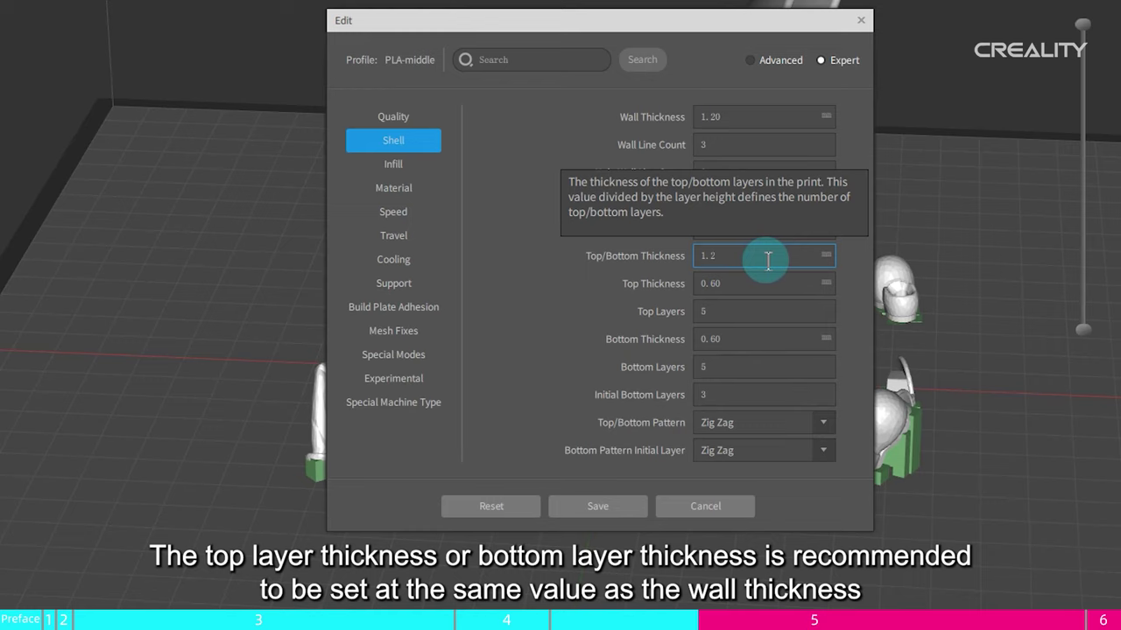
- Set the infill density to 15%
{"action": "left_click", "coordinate": [401, 168]}
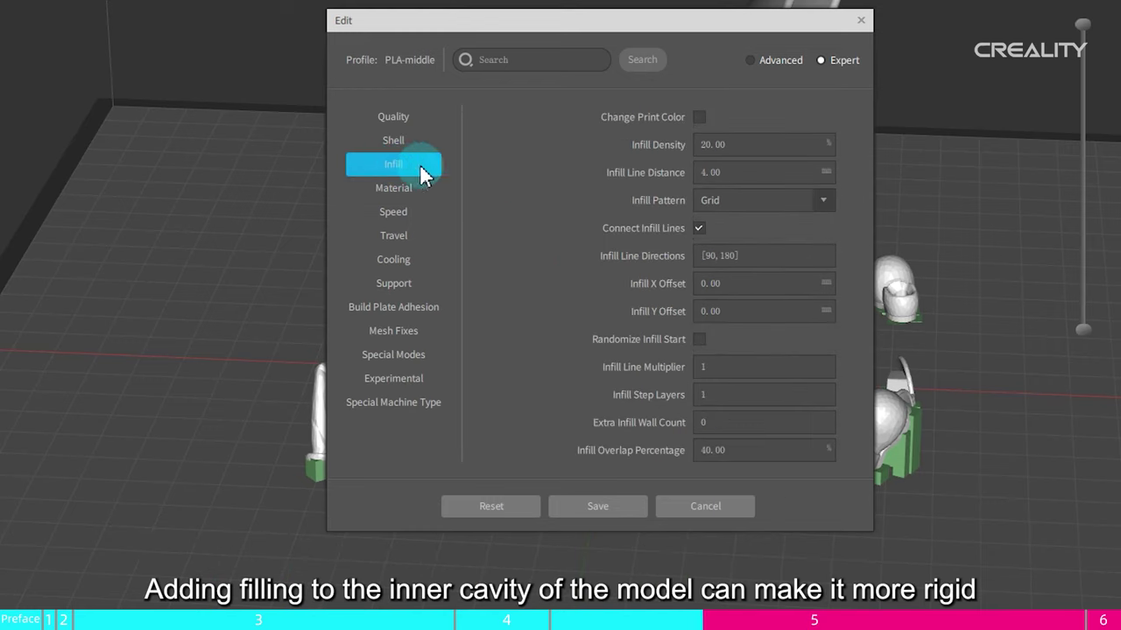
{"action": "left_click", "coordinate": [730, 147]}
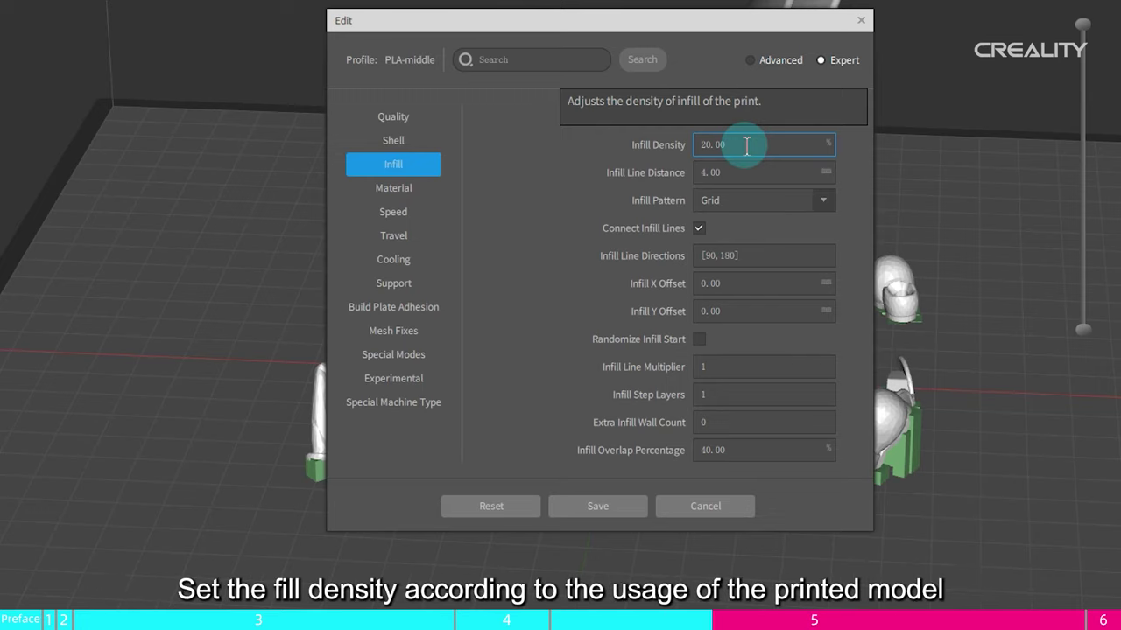
{"action": "left_click_drag", "start_coordinate": [716, 146], "coordinate": [795, 147]}
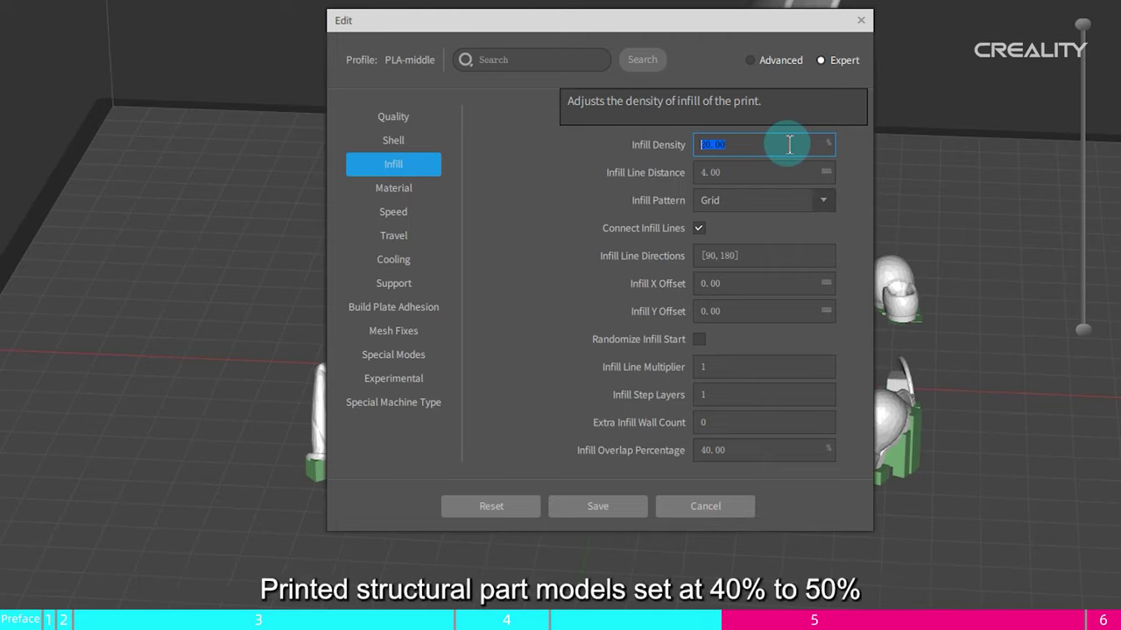
{"action": "type", "text": "50"}
{"action": "key", "text": "BackSpace"}
{"action": "key", "text": "BackSpace"}
{"action": "type", "text": "15"}
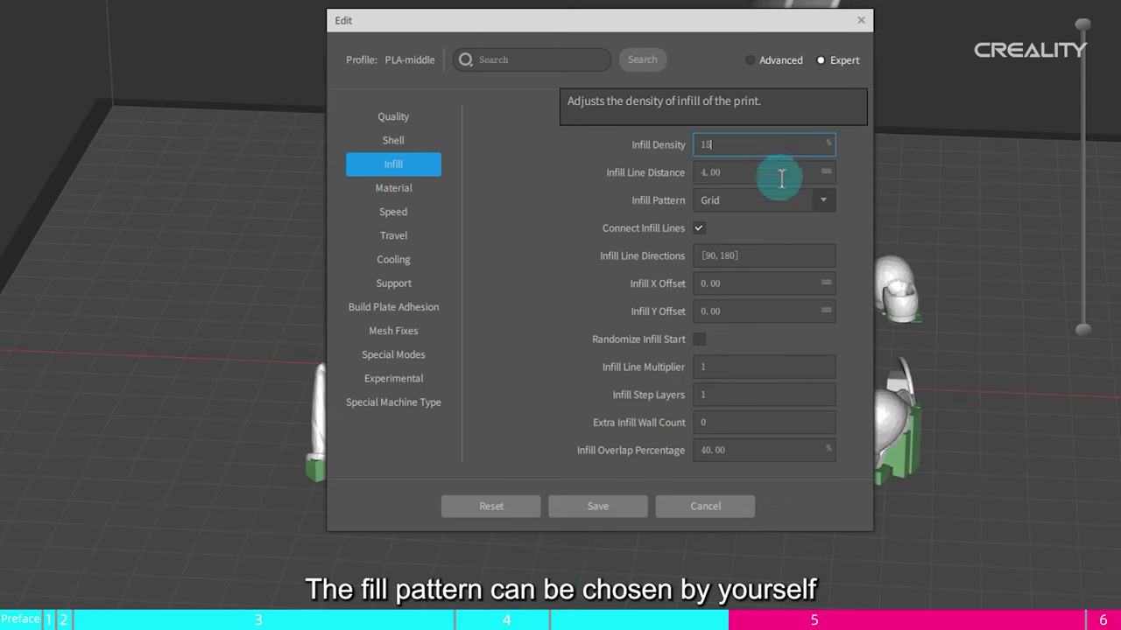
- Change the infill pattern to Cubic
{"action": "left_click", "coordinate": [825, 202]}
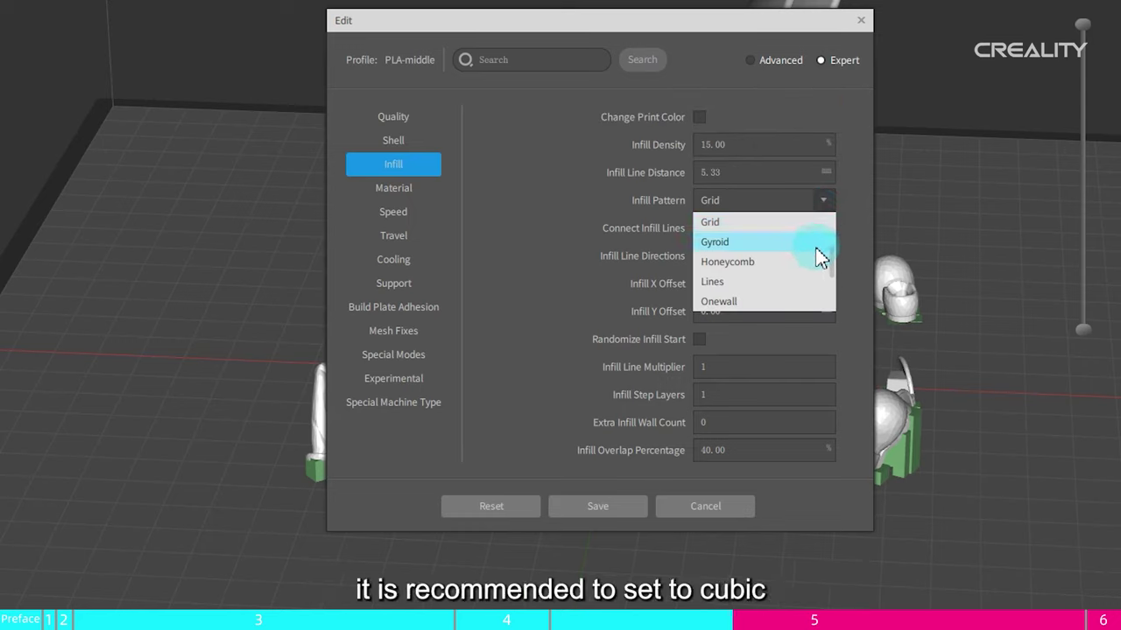
{"action": "scroll", "coordinate": [742, 287], "scroll_direction": "up", "scroll_amount": 1}
{"action": "scroll", "coordinate": [740, 282], "scroll_direction": "up", "scroll_amount": 3}
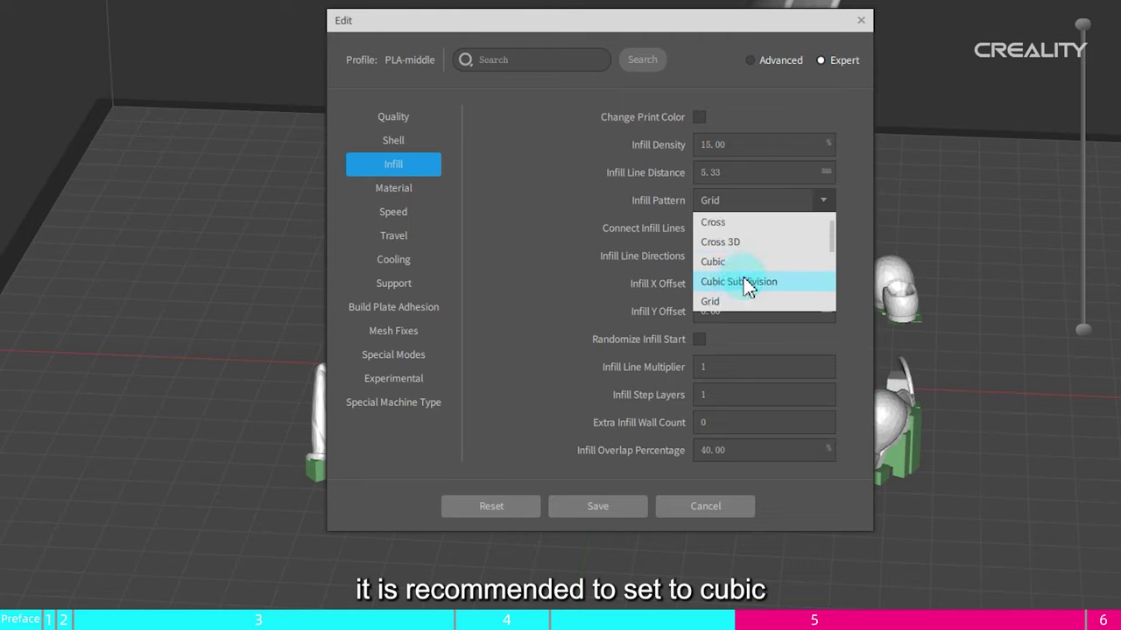
{"action": "left_click", "coordinate": [764, 265]}
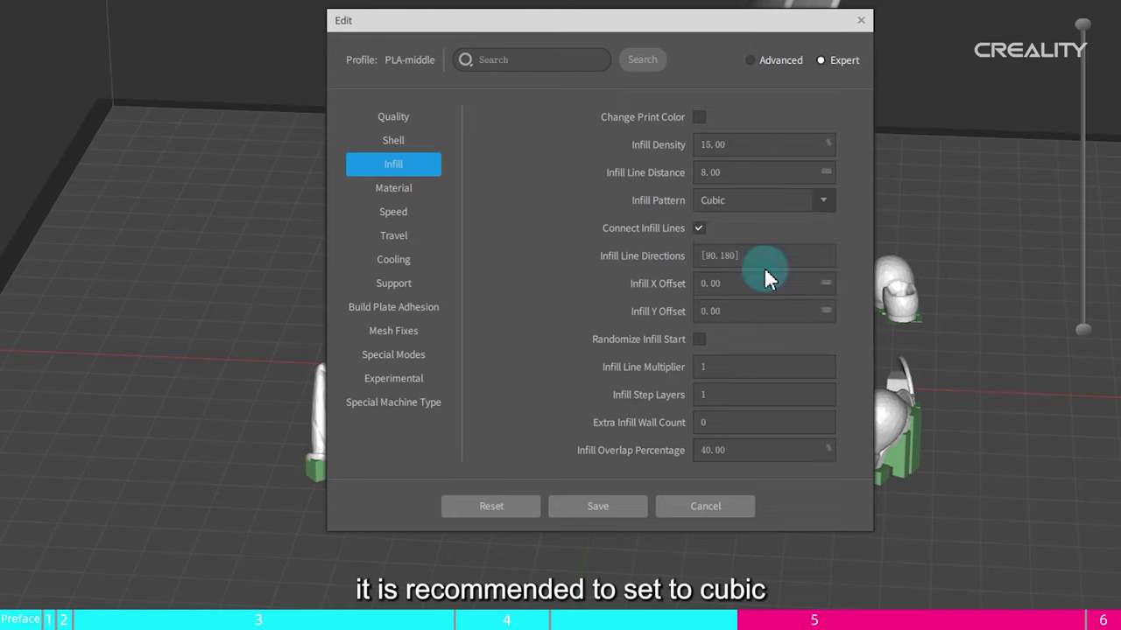
{"action": "left_click", "coordinate": [771, 263]}
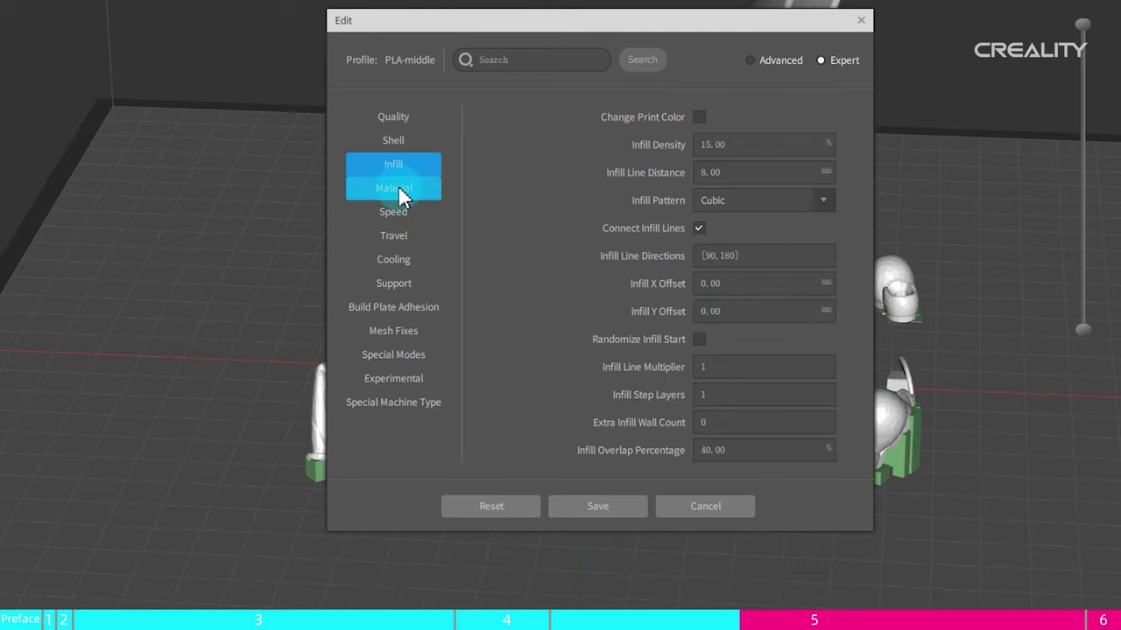
- Check the material settings and set the print speed to 80 mm/s
{"action": "left_click", "coordinate": [431, 193]}
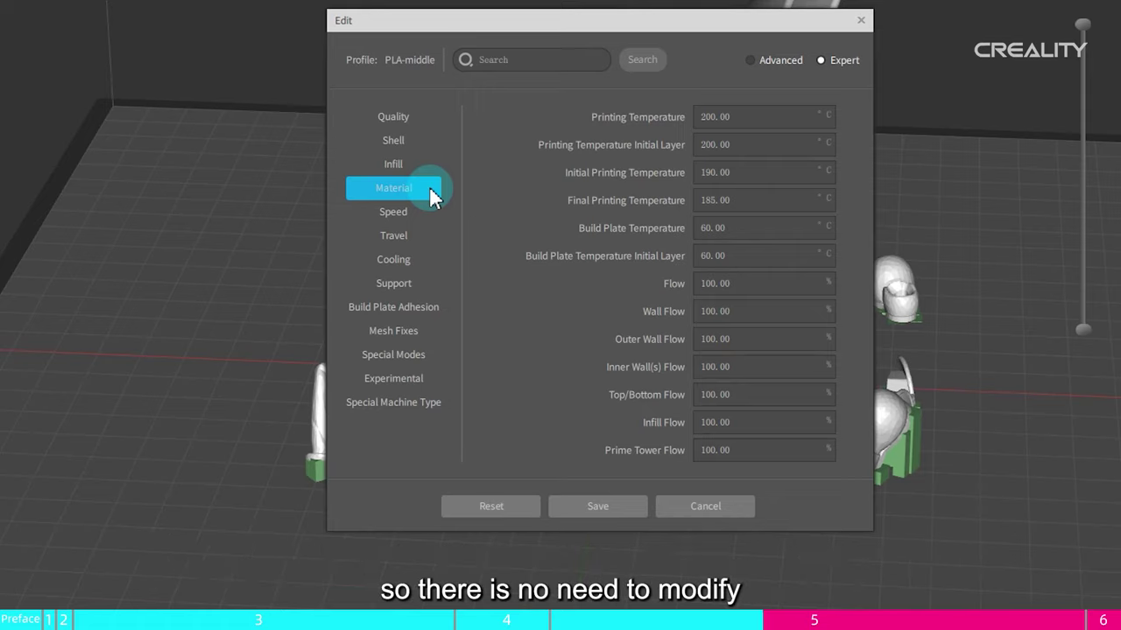
{"action": "left_click", "coordinate": [399, 219]}
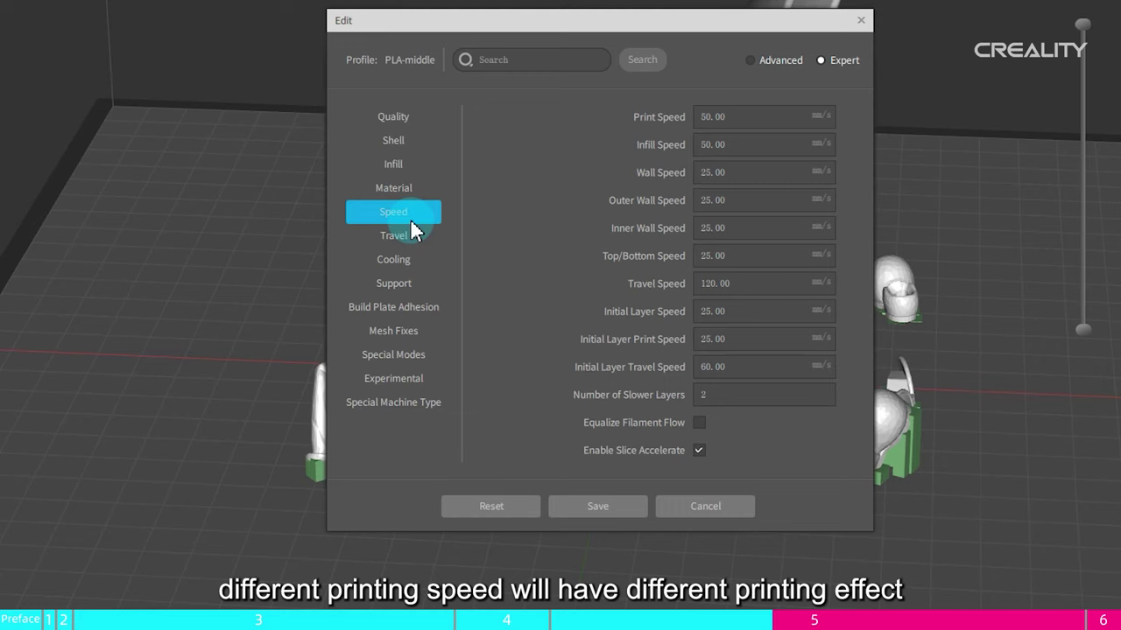
{"action": "mouse_move", "coordinate": [676, 130]}
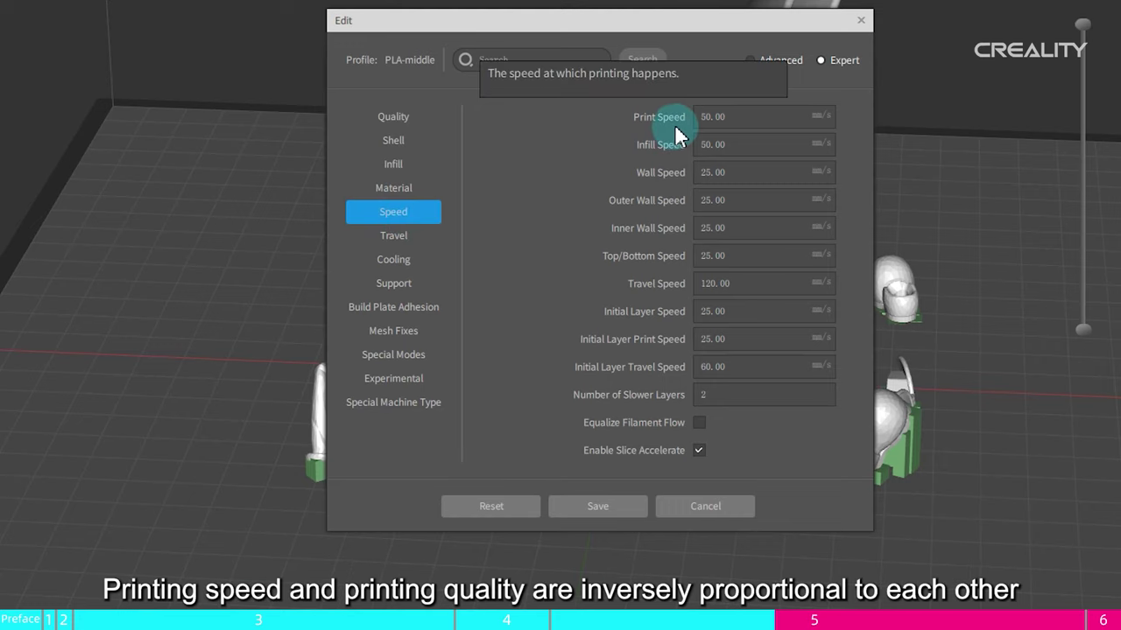
{"action": "left_click", "coordinate": [772, 119]}
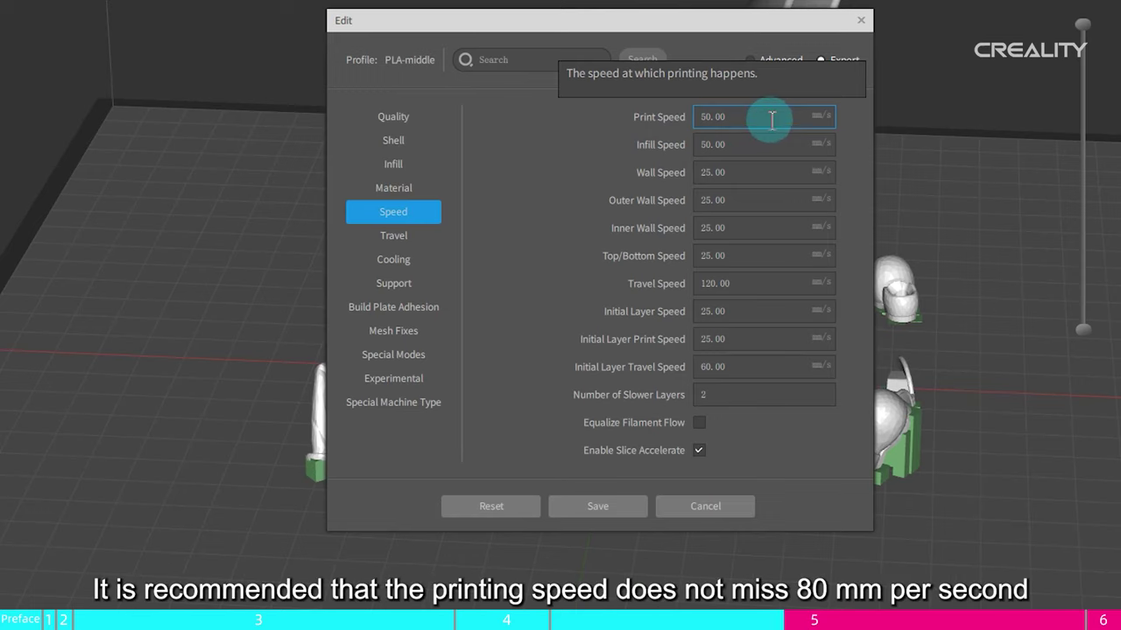
{"action": "left_click_drag", "start_coordinate": [772, 118], "coordinate": [686, 123]}
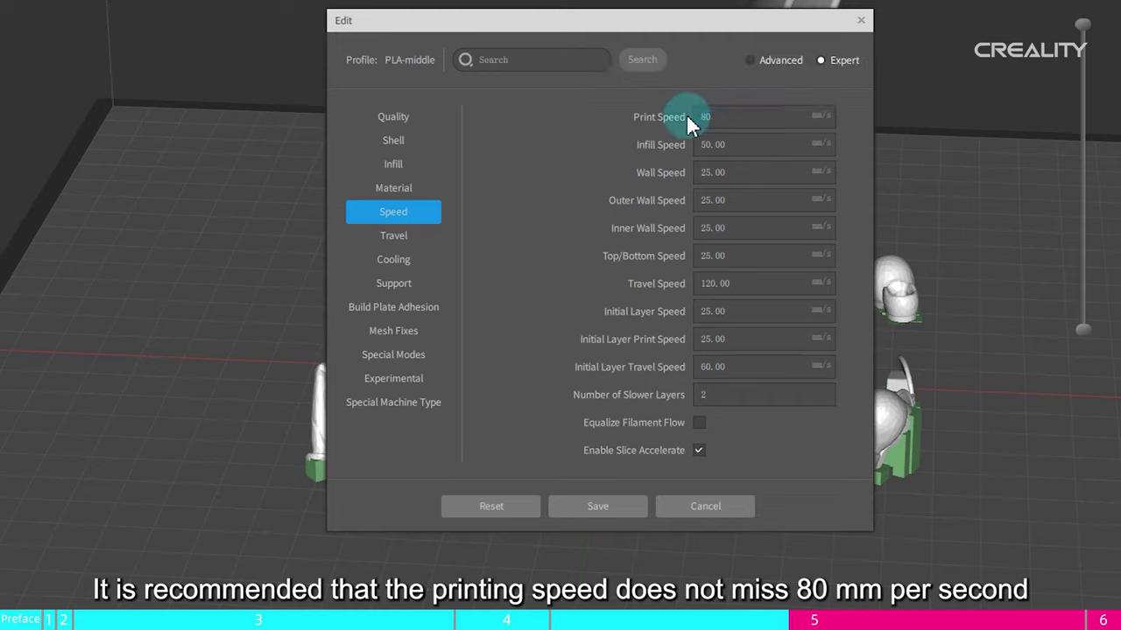
- Check the retraction distance in the travel settings and enable Z Hop When Retracted
{"action": "left_click", "coordinate": [424, 240]}
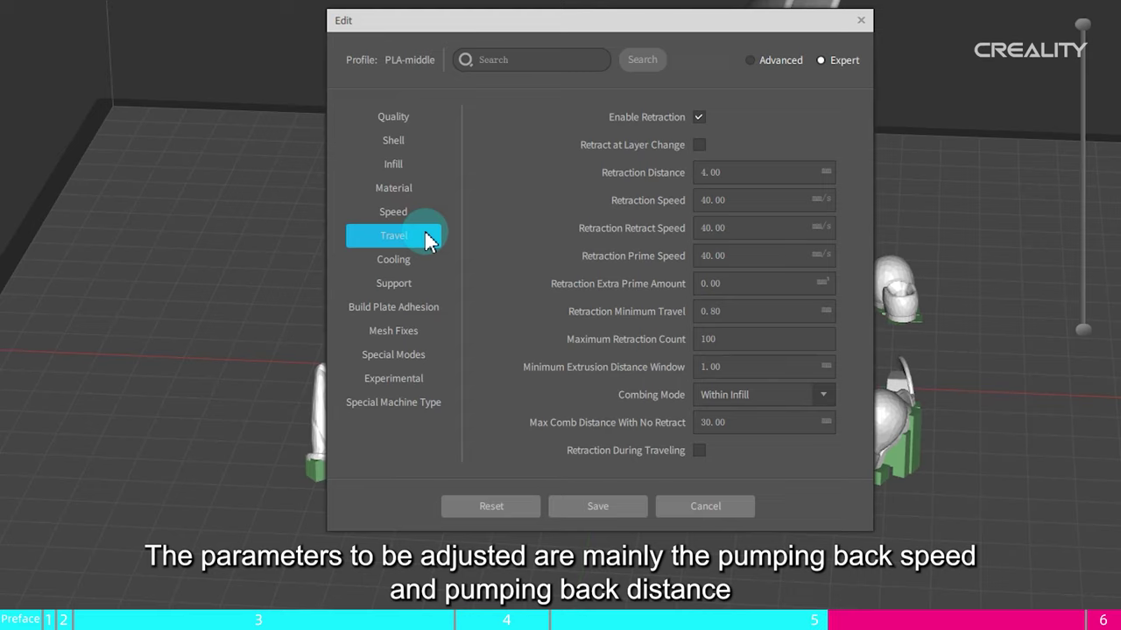
{"action": "left_click", "coordinate": [707, 172]}
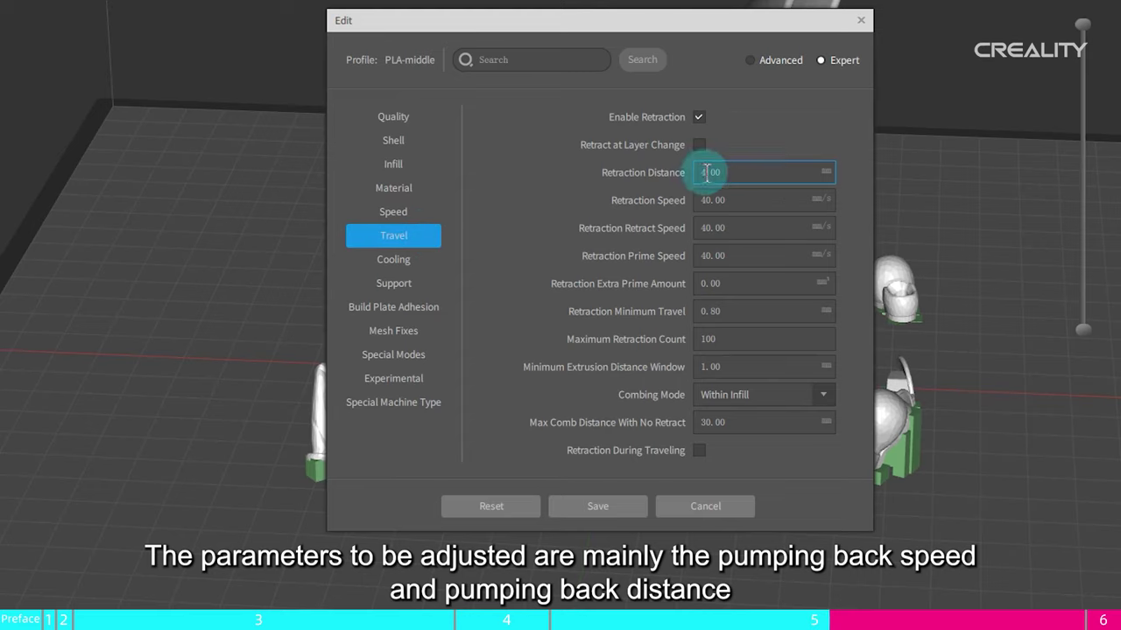
{"action": "left_click", "coordinate": [768, 180]}
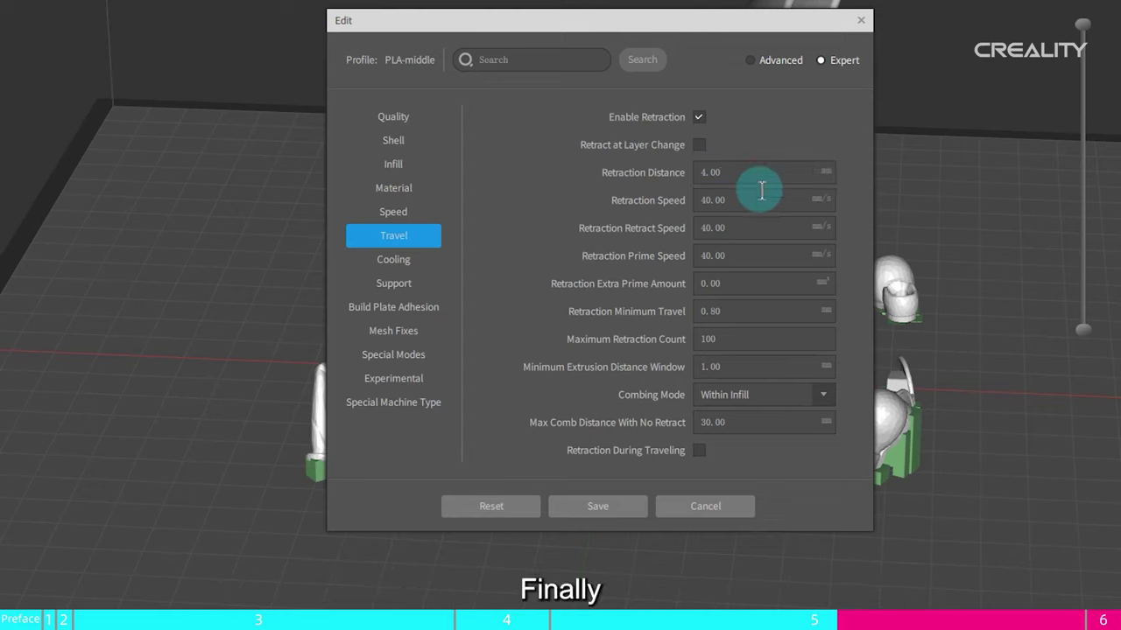
{"action": "scroll", "coordinate": [525, 319], "scroll_direction": "down", "scroll_amount": 5}
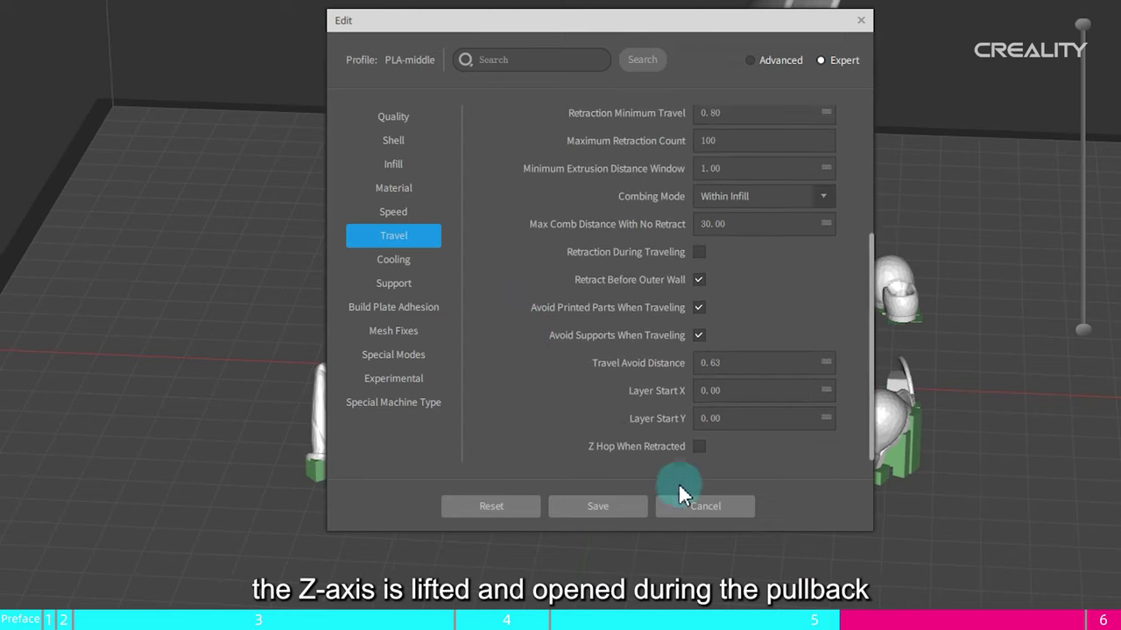
{"action": "left_click", "coordinate": [699, 451]}
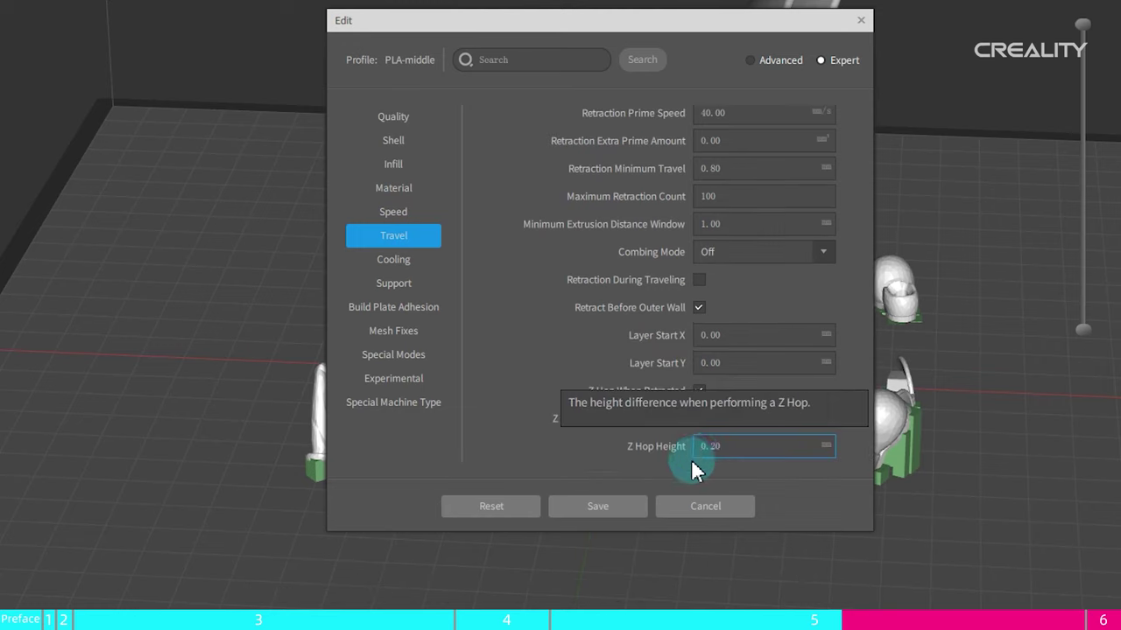
- Check the cooling settings and enable Generate Support in the support settings
{"action": "left_click", "coordinate": [385, 268]}
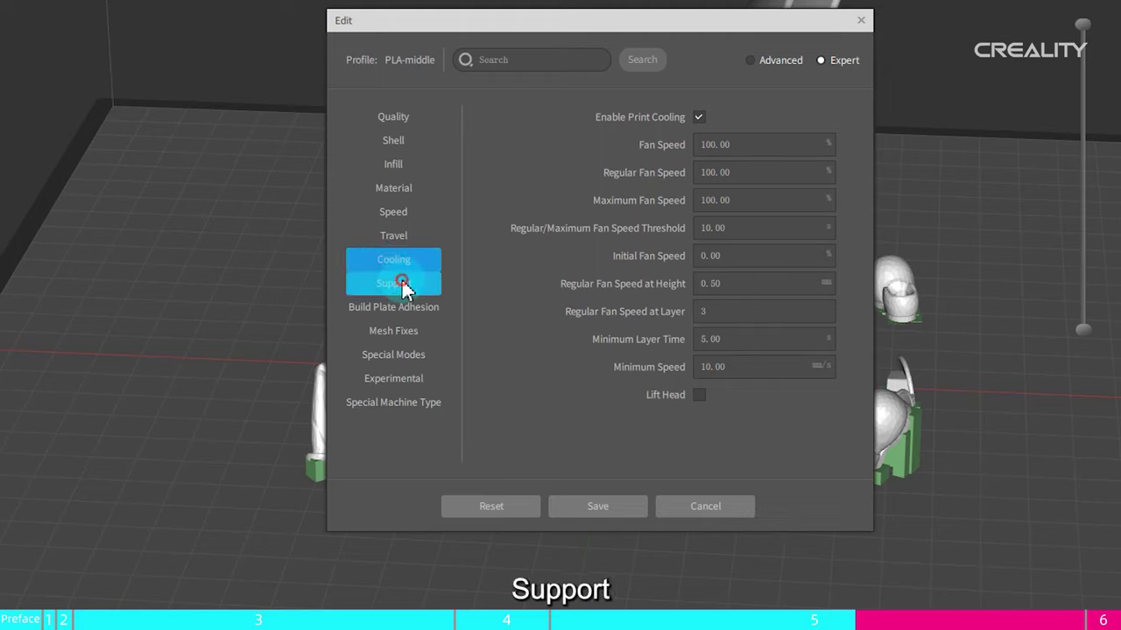
{"action": "left_click", "coordinate": [400, 283]}
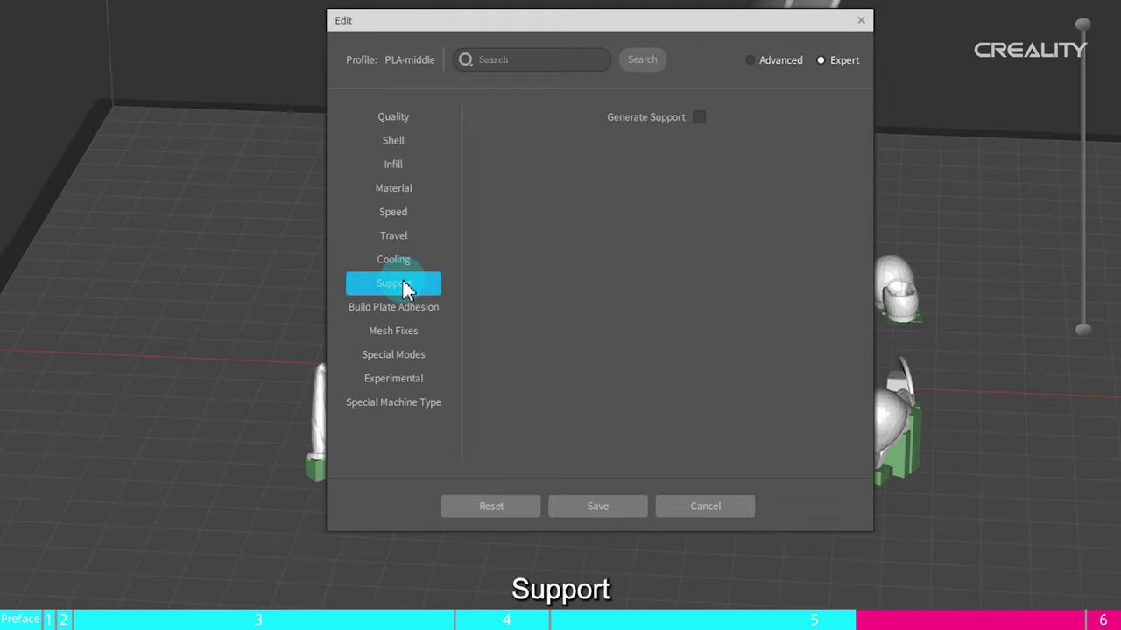
{"action": "left_click", "coordinate": [699, 117]}
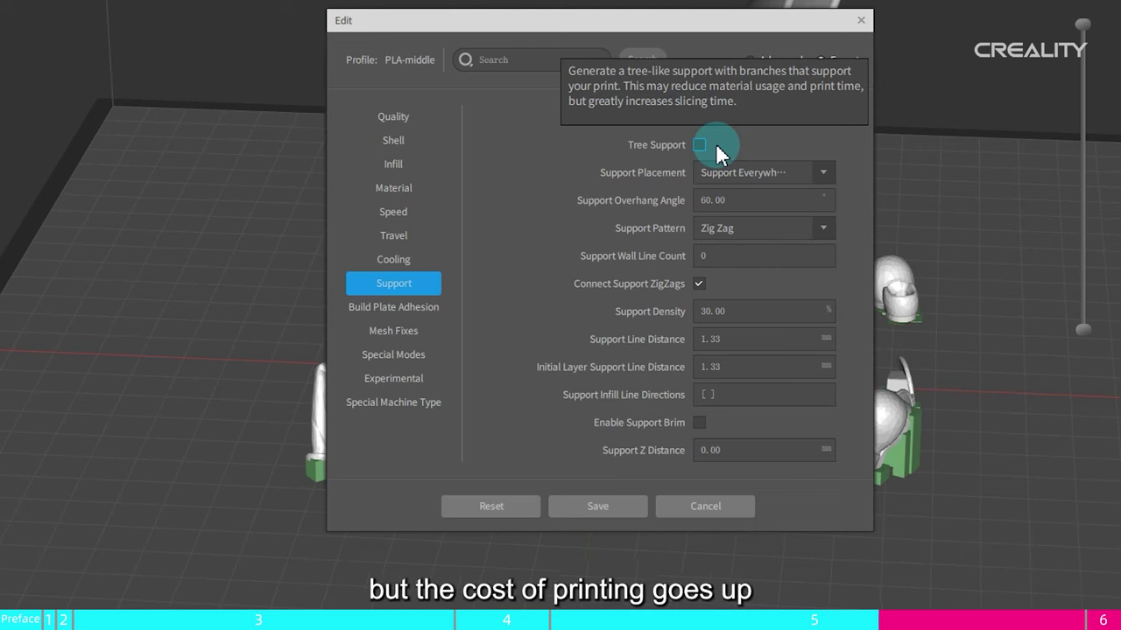
- Keep the support placement at Support Everywhere and set the support overhang angle to 60°
{"action": "mouse_move", "coordinate": [671, 173]}
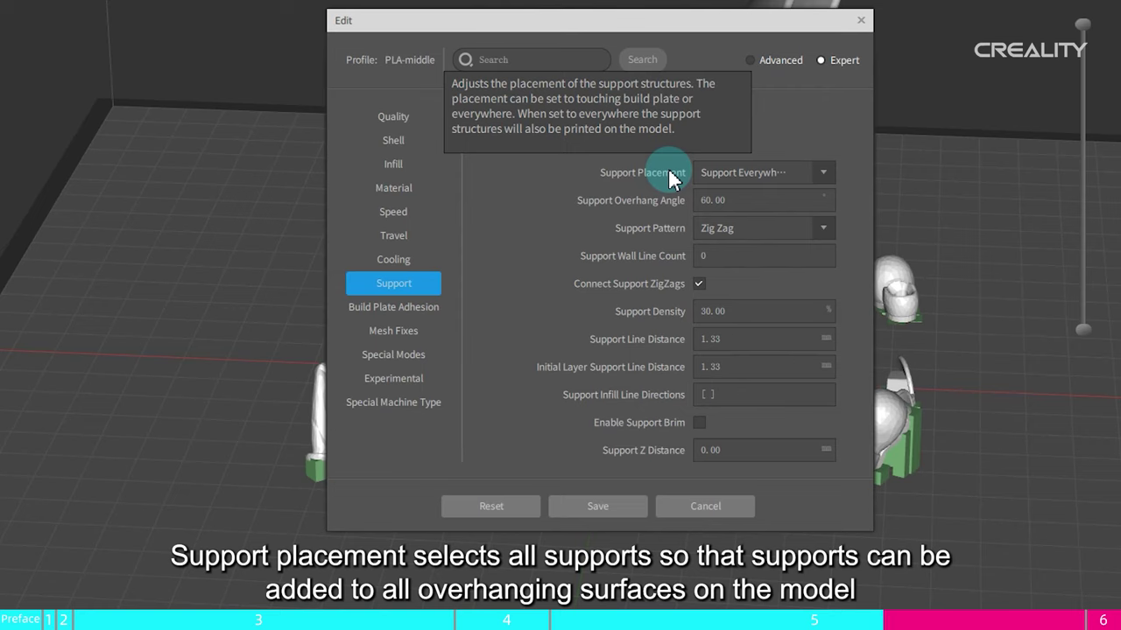
{"action": "left_click", "coordinate": [816, 175]}
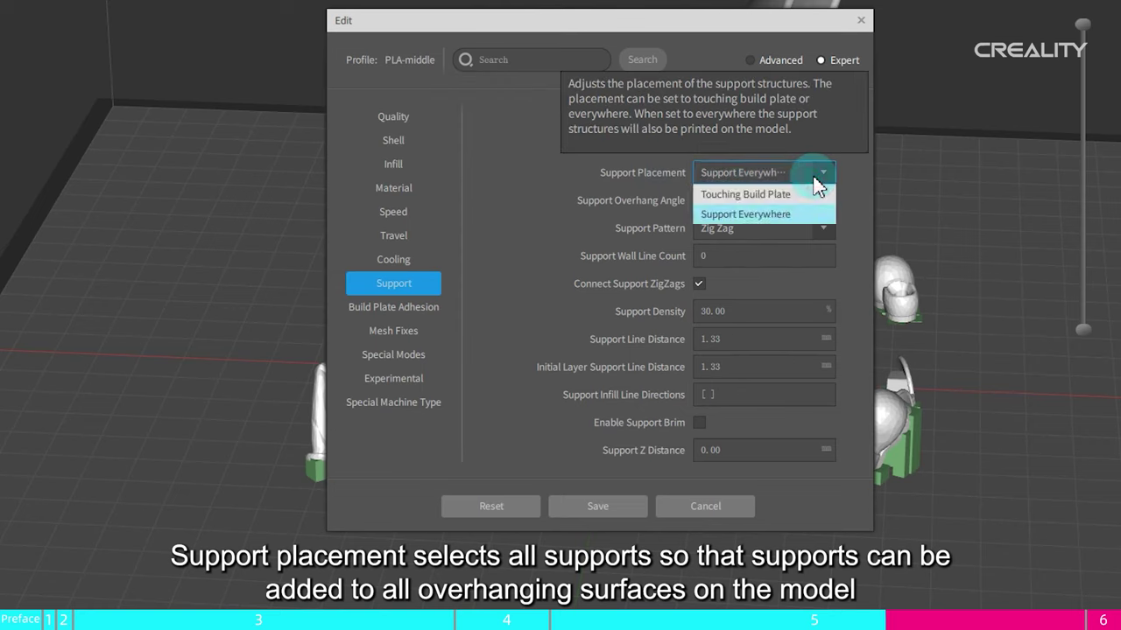
{"action": "left_click", "coordinate": [816, 175]}
{"action": "mouse_move", "coordinate": [630, 210]}
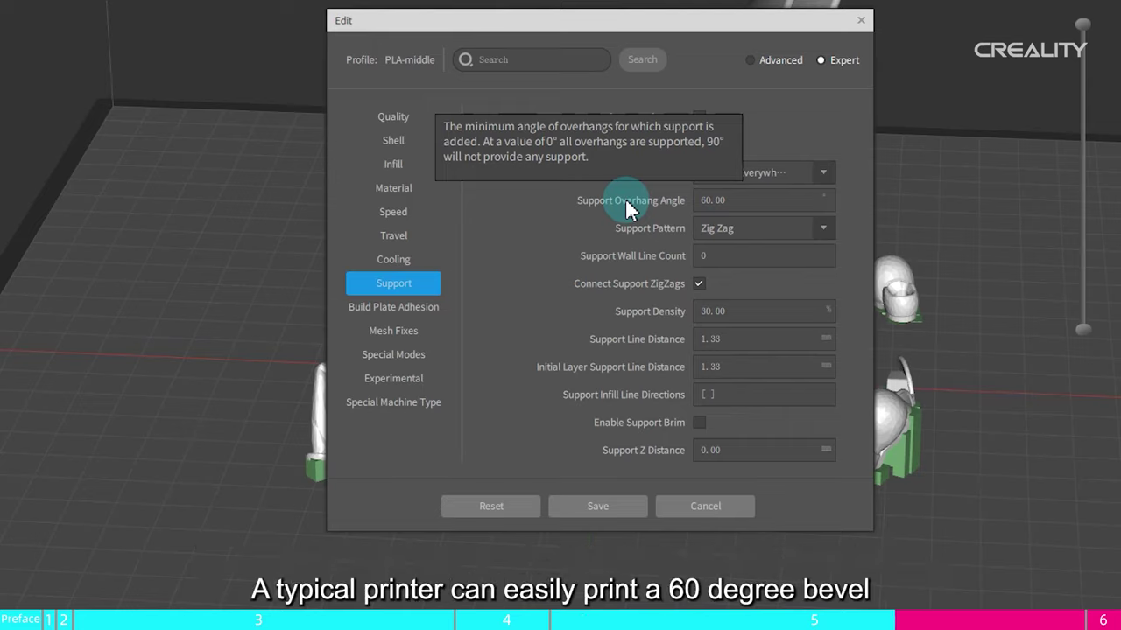
{"action": "left_click", "coordinate": [737, 201]}
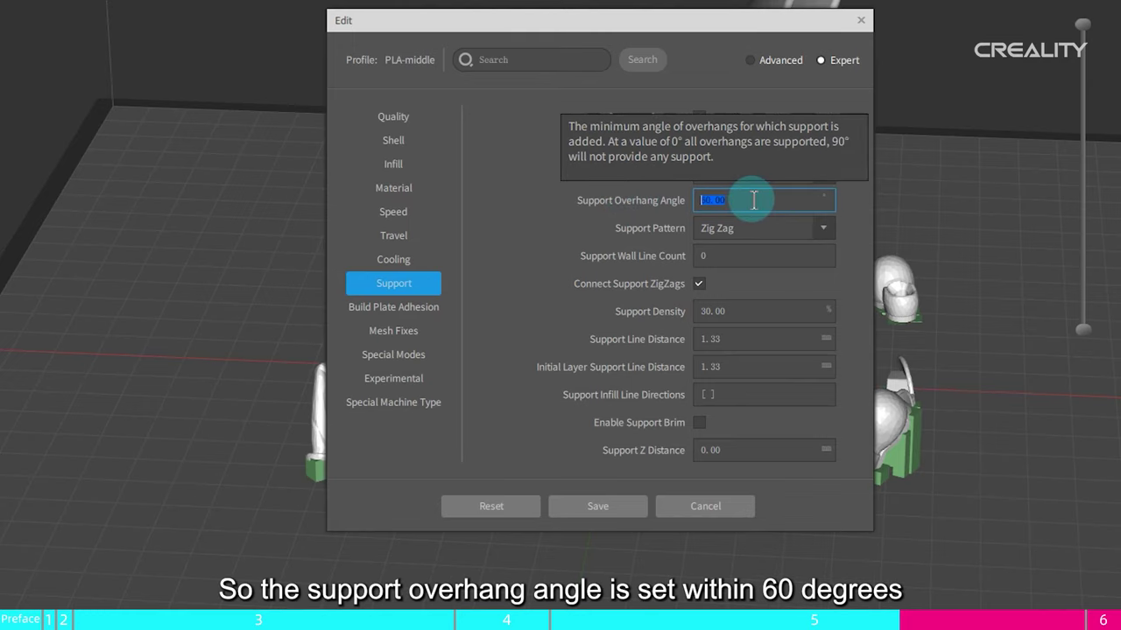
{"action": "type", "text": "60"}
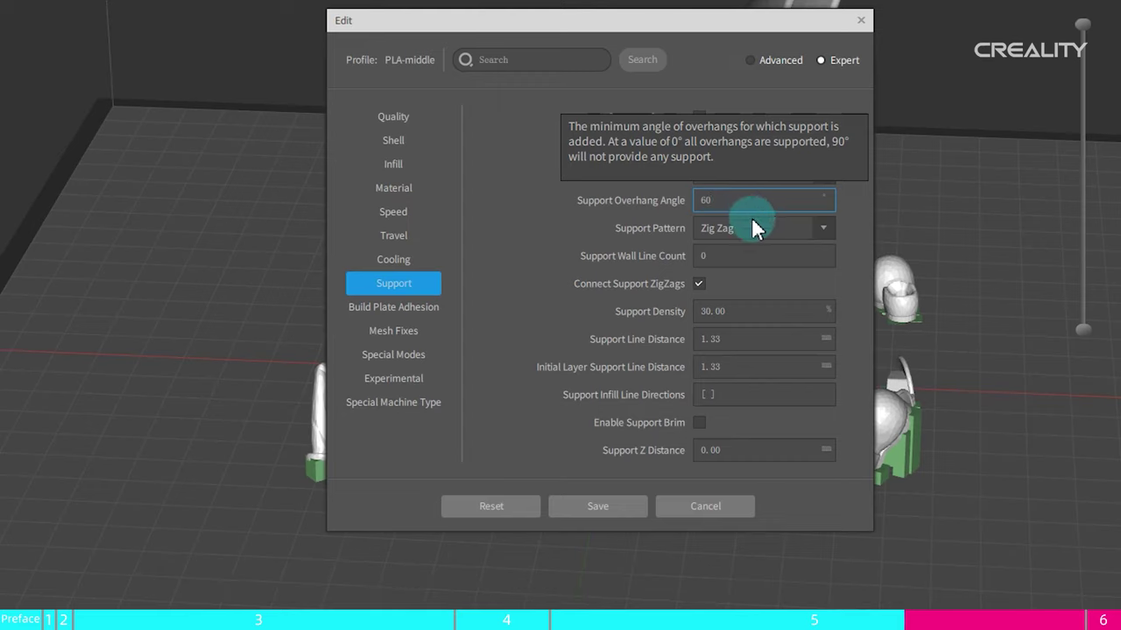
- Keep the Zig Zag support pattern and set the support wall line count to 0
{"action": "left_click", "coordinate": [823, 234]}
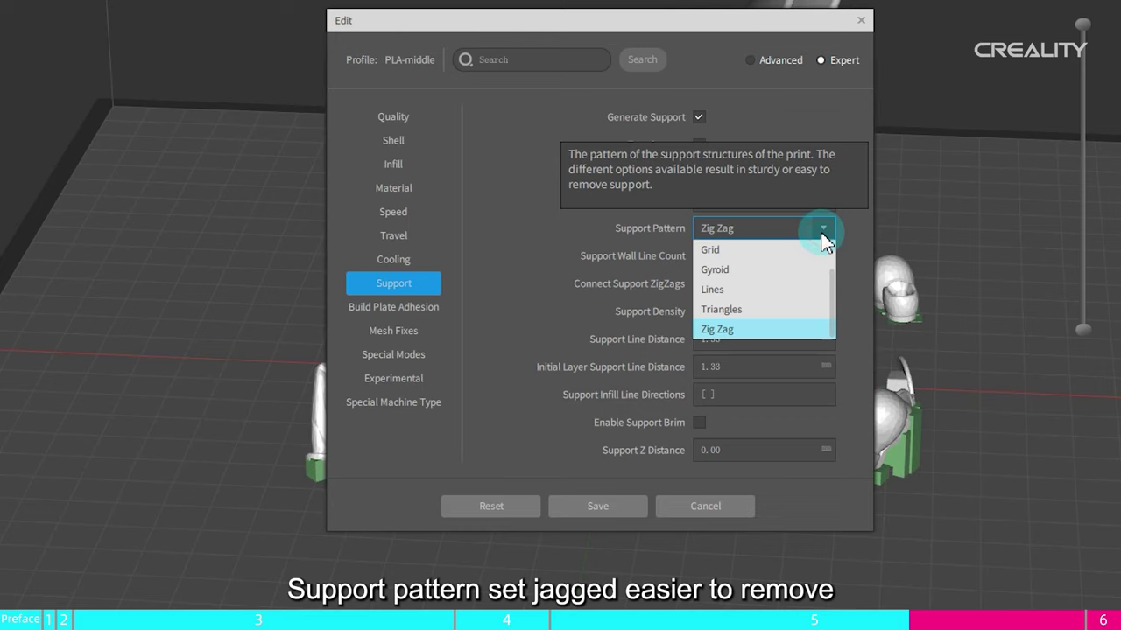
{"action": "left_click", "coordinate": [826, 233]}
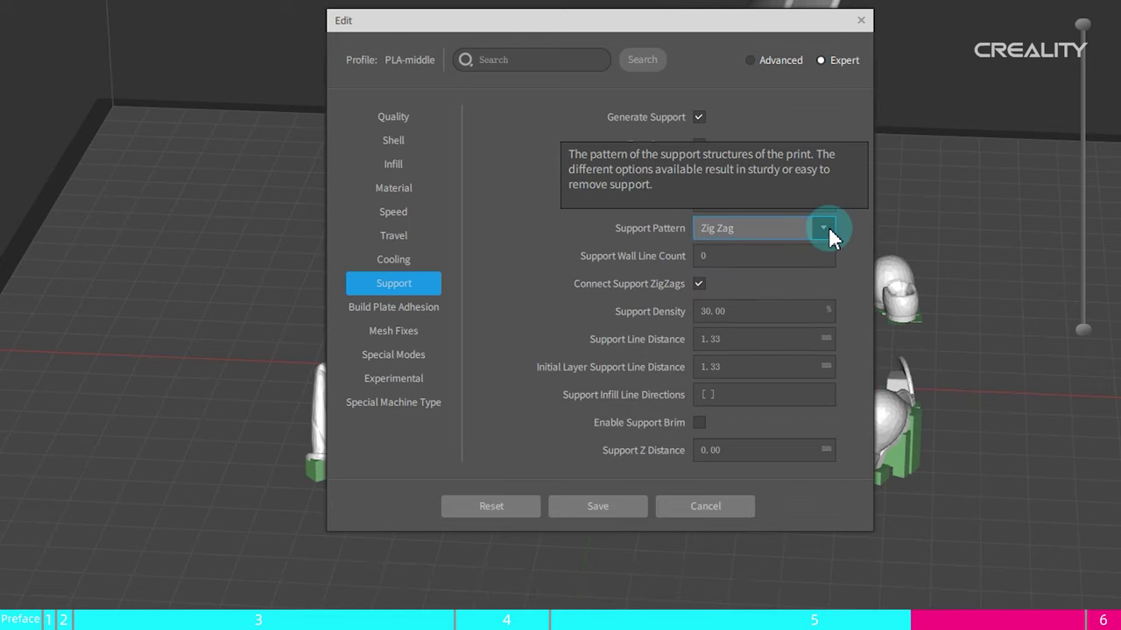
{"action": "mouse_move", "coordinate": [625, 252]}
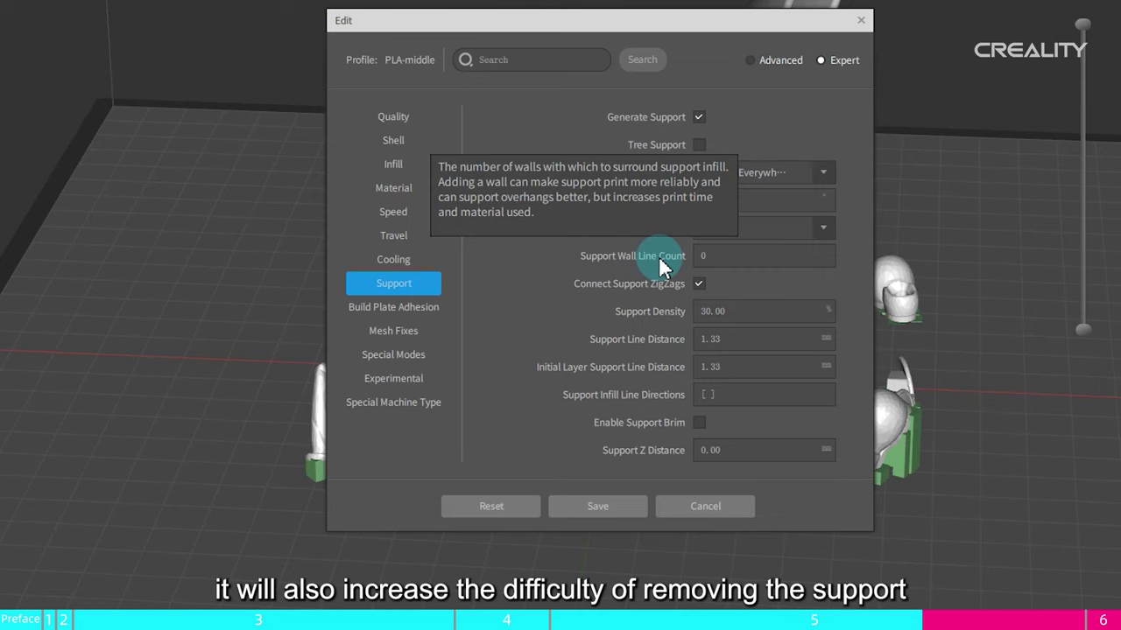
{"action": "left_click", "coordinate": [724, 257]}
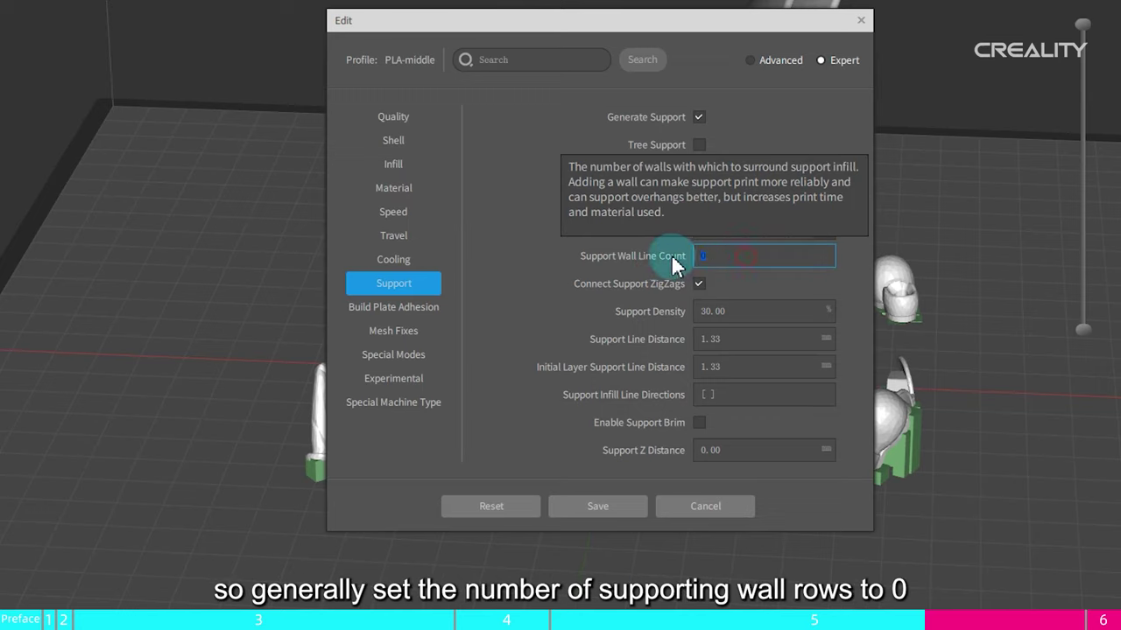
{"action": "type", "text": "1"}
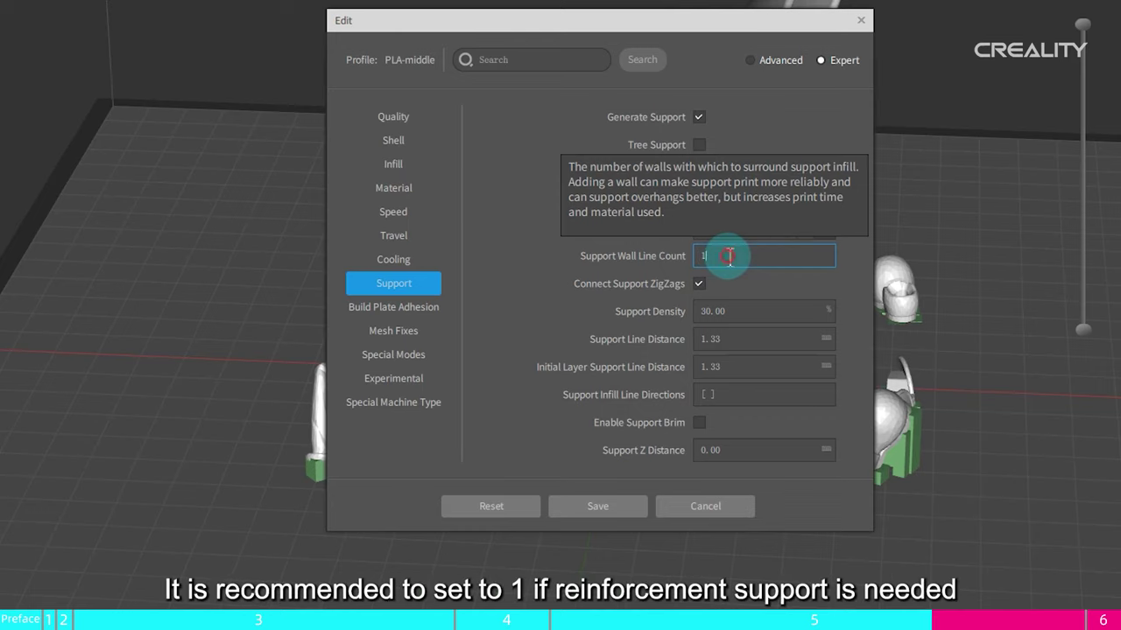
{"action": "key", "text": "BackSpace"}
{"action": "type", "text": "0"}
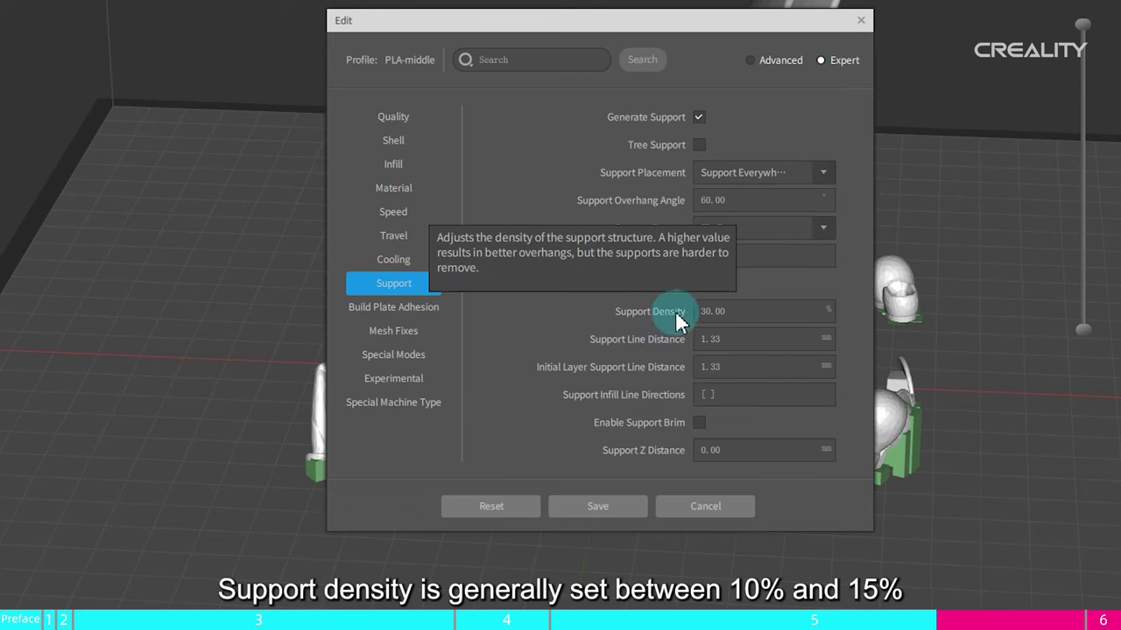
- Set the support density to 10% and enable the support brim
{"action": "left_click_drag", "start_coordinate": [767, 313], "coordinate": [686, 322]}
{"action": "type", "text": "10"}
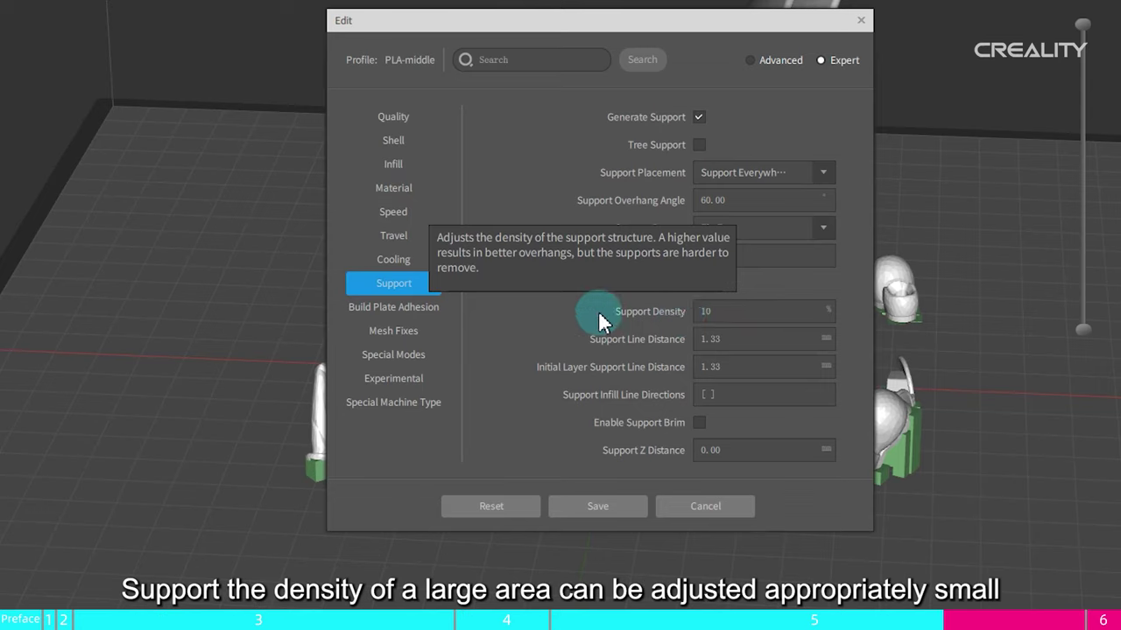
{"action": "left_click", "coordinate": [698, 423]}
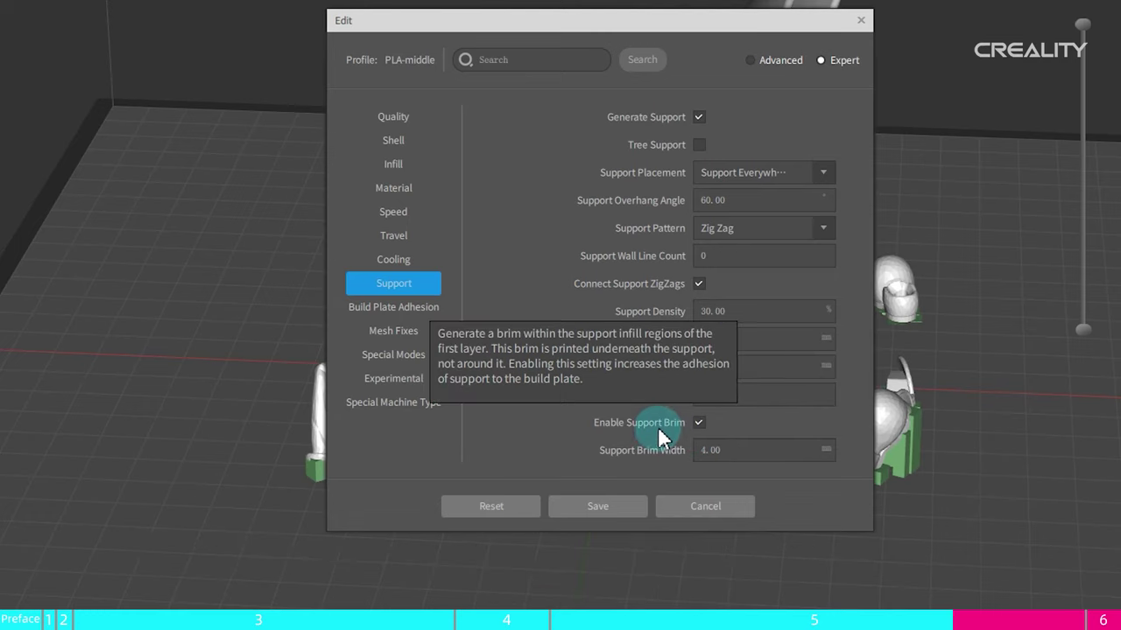
- Set the support Z distance to 0.24 mm
{"action": "scroll", "coordinate": [659, 438], "scroll_direction": "down", "scroll_amount": 5}
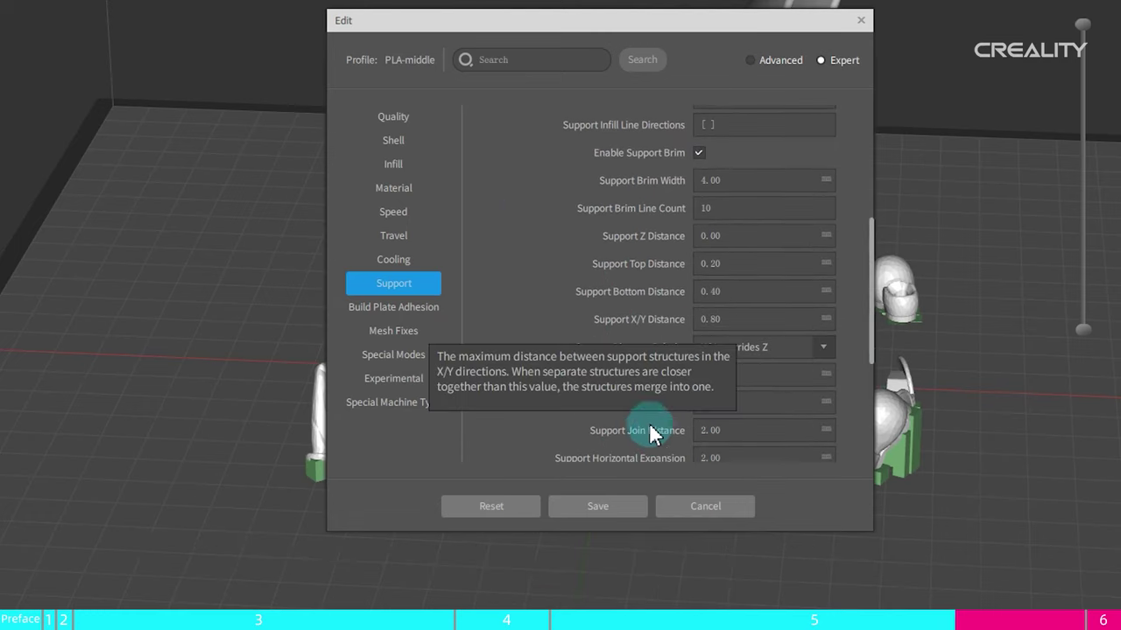
{"action": "left_click", "coordinate": [763, 237]}
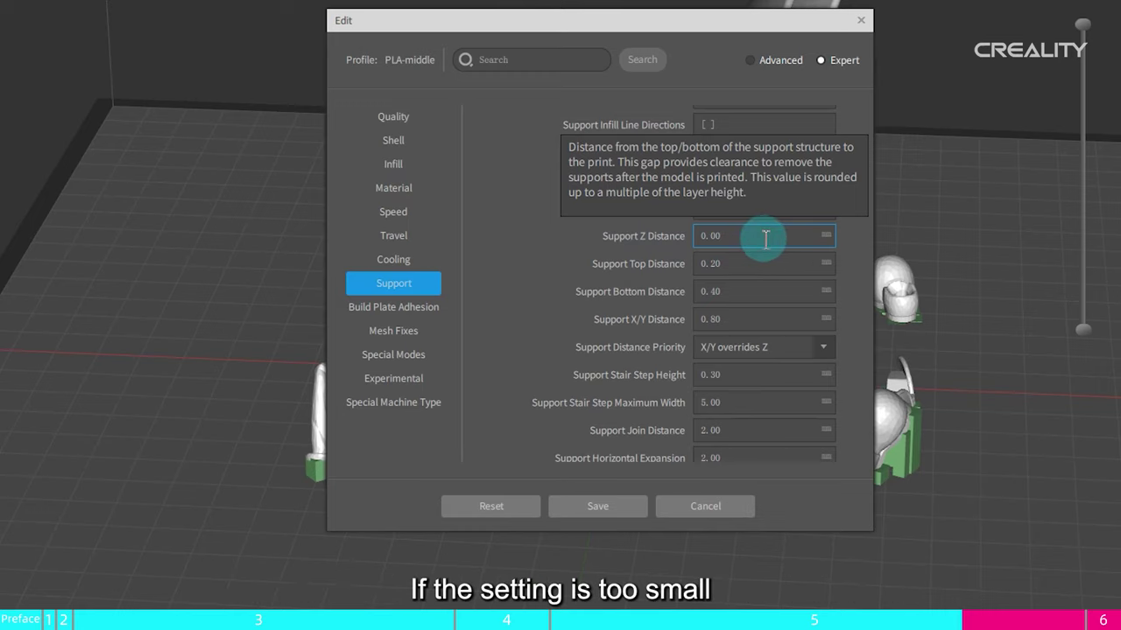
{"action": "left_click_drag", "start_coordinate": [759, 237], "coordinate": [724, 236]}
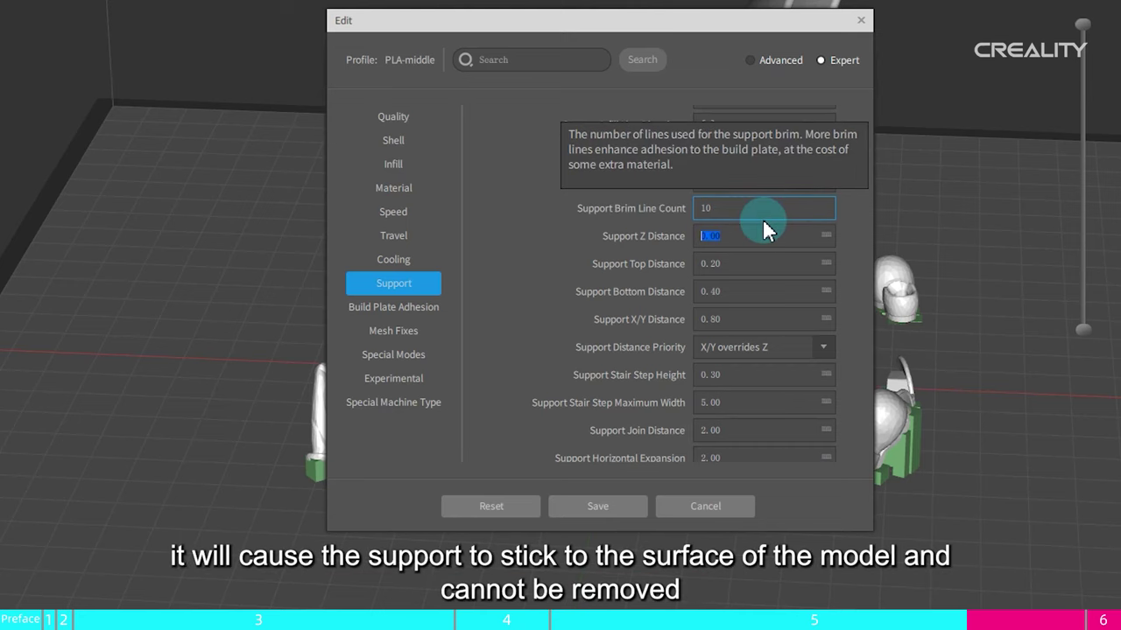
{"action": "type", "text": "0.24"}
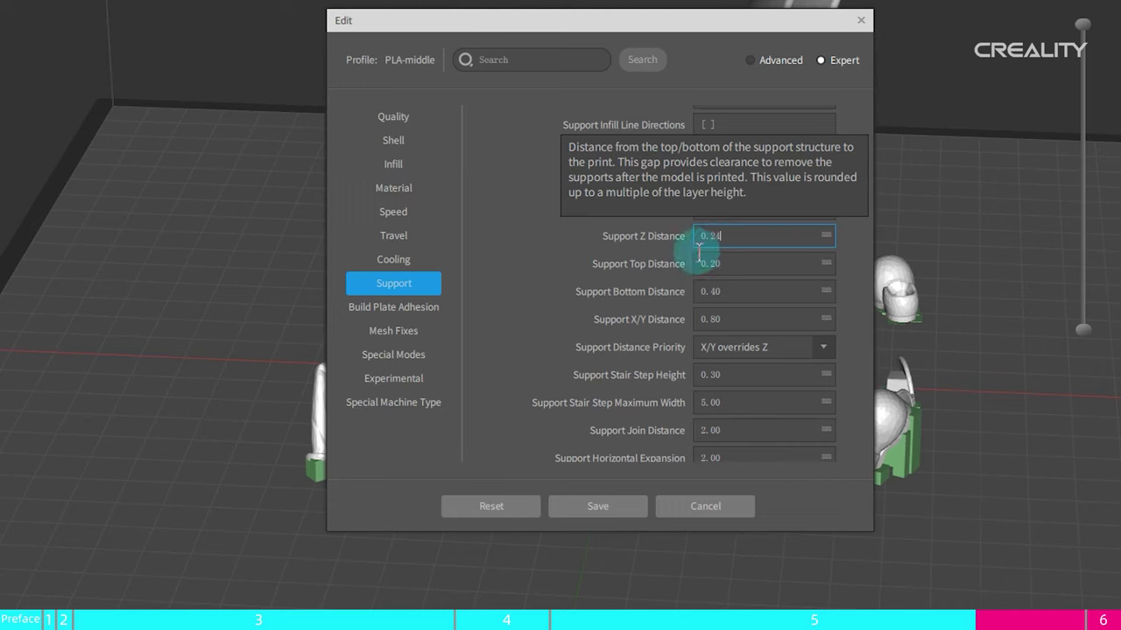
{"action": "scroll", "coordinate": [666, 262], "scroll_direction": "down", "scroll_amount": 3}
- Change the build plate adhesion type to brim
{"action": "left_click", "coordinate": [373, 308]}
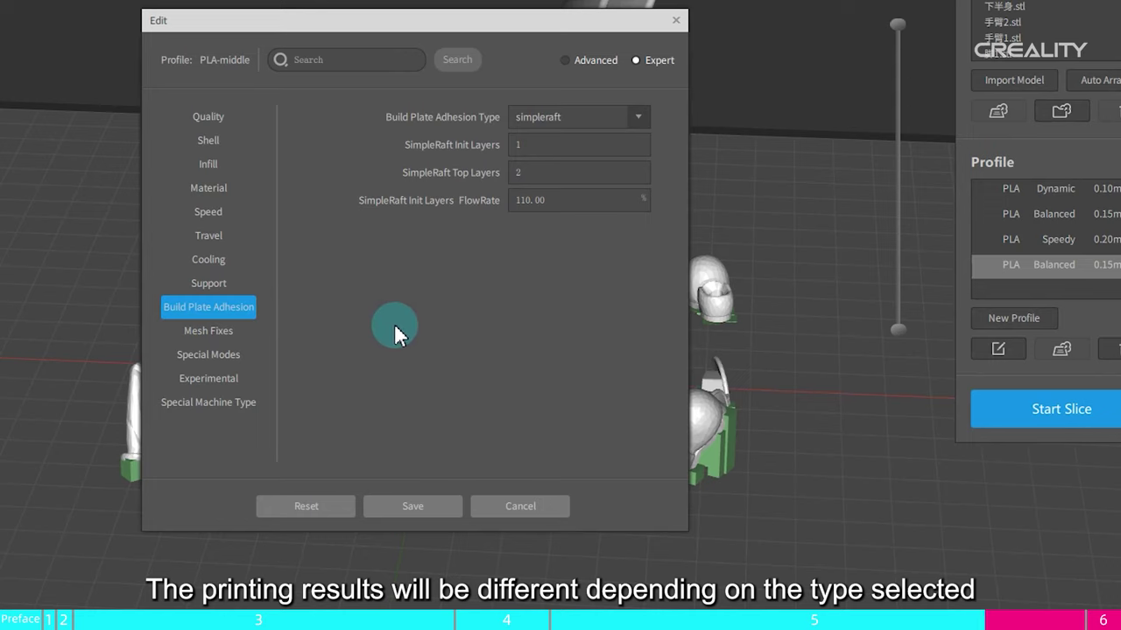
{"action": "left_click", "coordinate": [639, 120]}
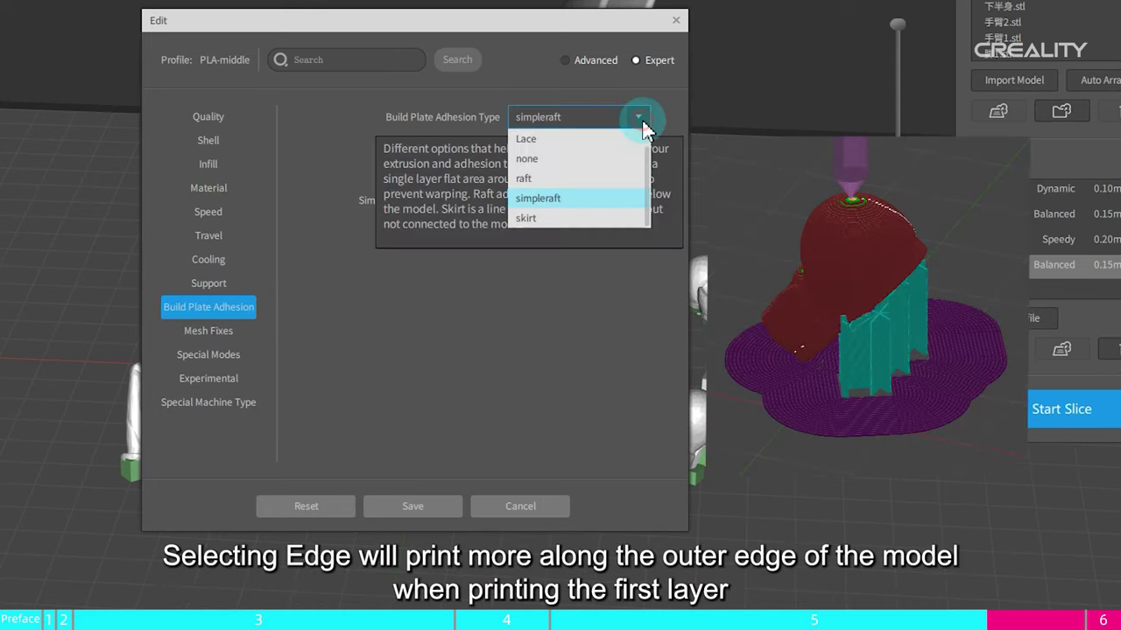
{"action": "scroll", "coordinate": [581, 187], "scroll_direction": "up", "scroll_amount": 1}
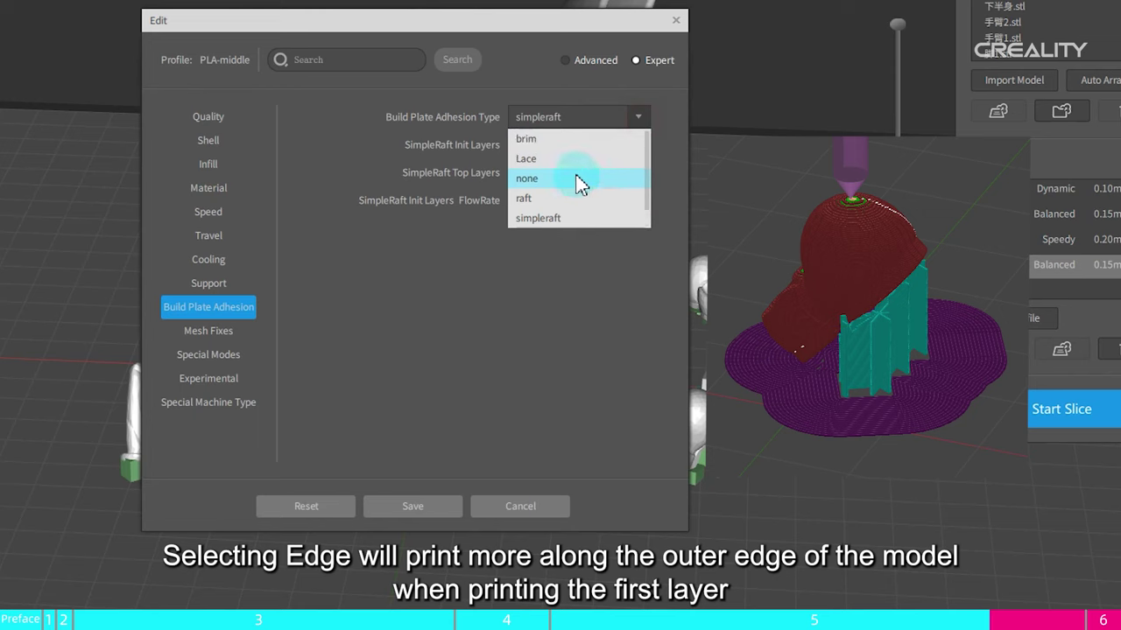
{"action": "left_click", "coordinate": [575, 139]}
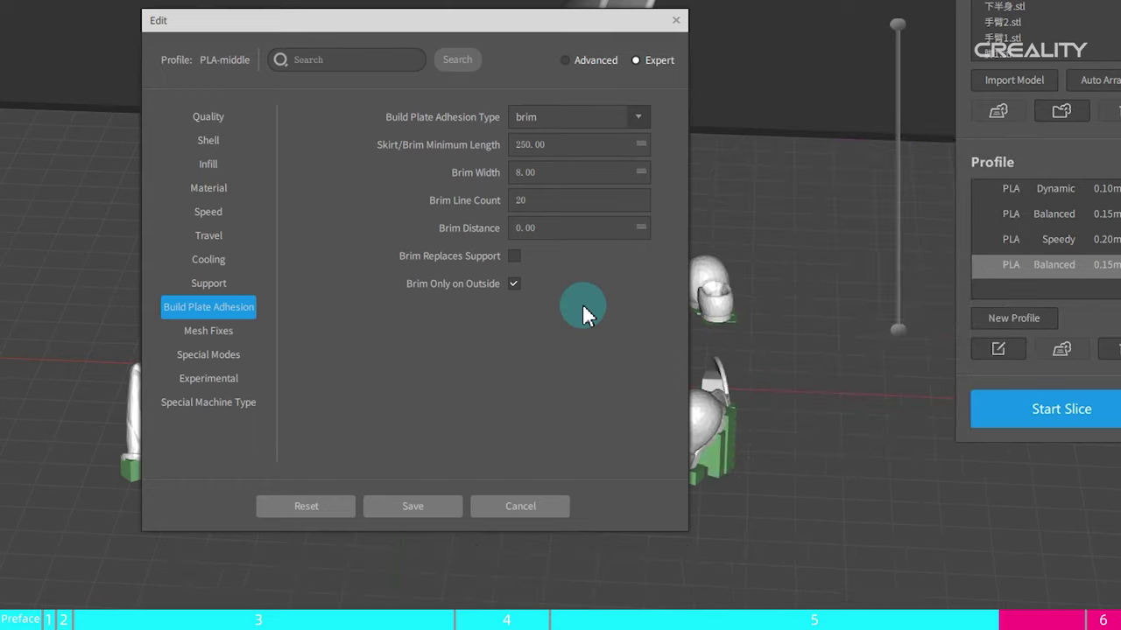
- Try the Lace and skirt options for the build plate adhesion type
{"action": "left_click", "coordinate": [631, 129]}
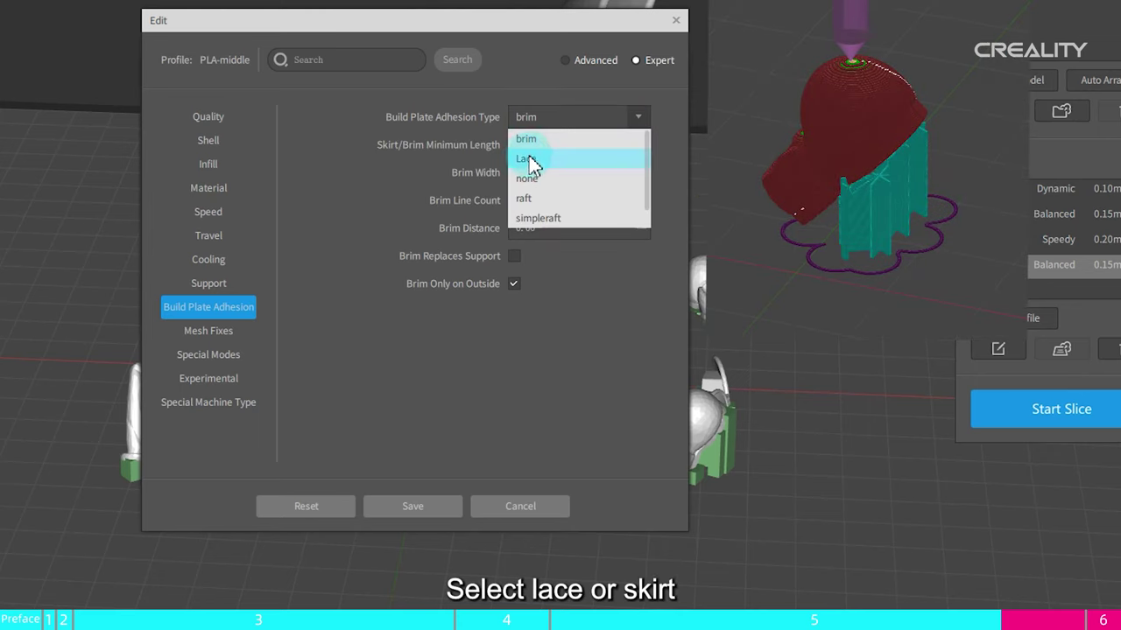
{"action": "left_click", "coordinate": [560, 157]}
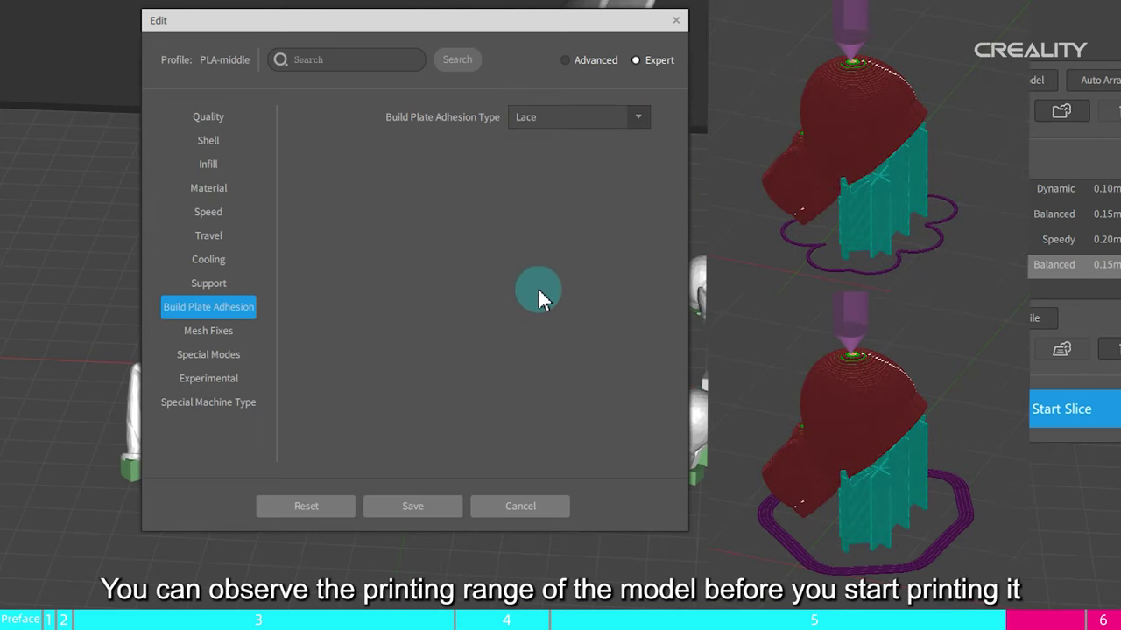
{"action": "left_click", "coordinate": [638, 118]}
{"action": "left_click", "coordinate": [552, 218]}
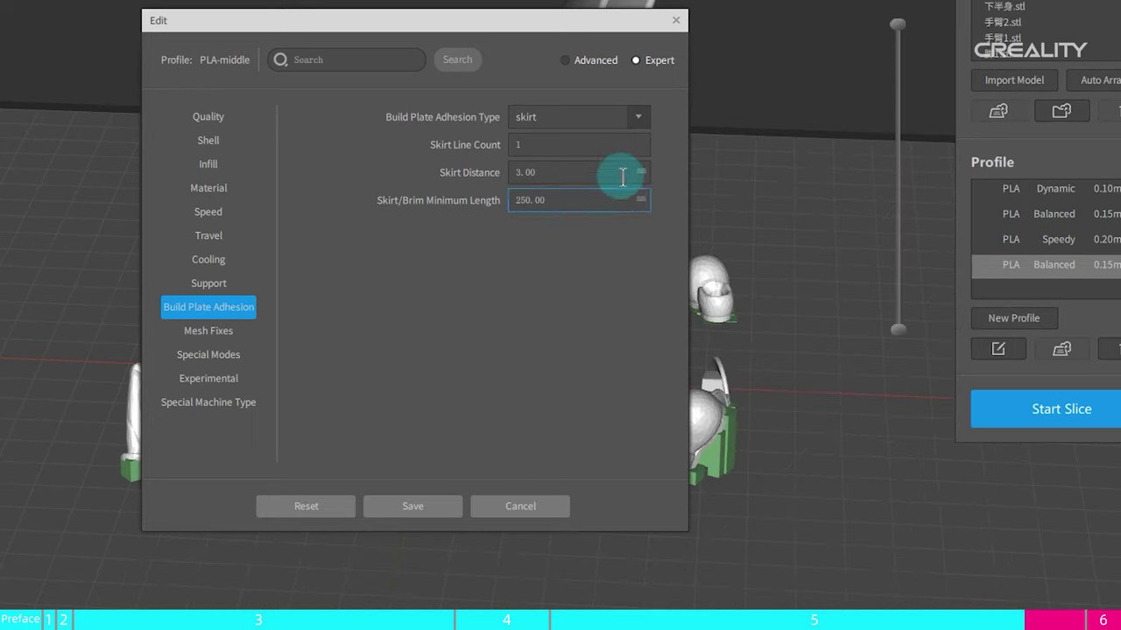
- Try the none, raft and simpleraft build plate adhesion types, looking through the raft parameters
{"action": "left_click", "coordinate": [637, 117]}
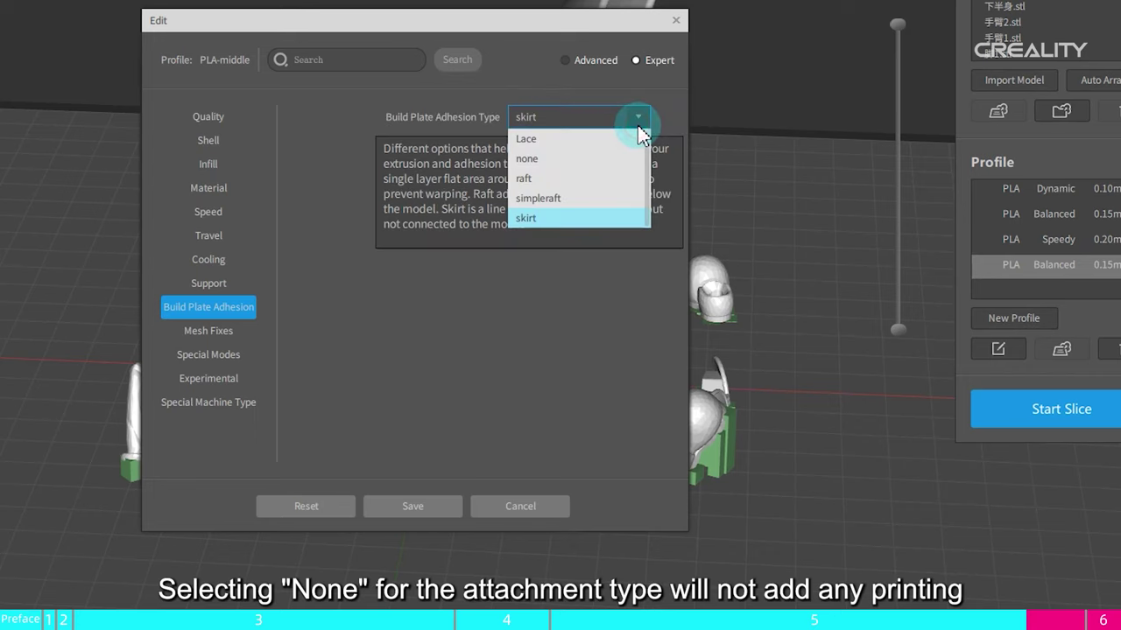
{"action": "left_click", "coordinate": [547, 164]}
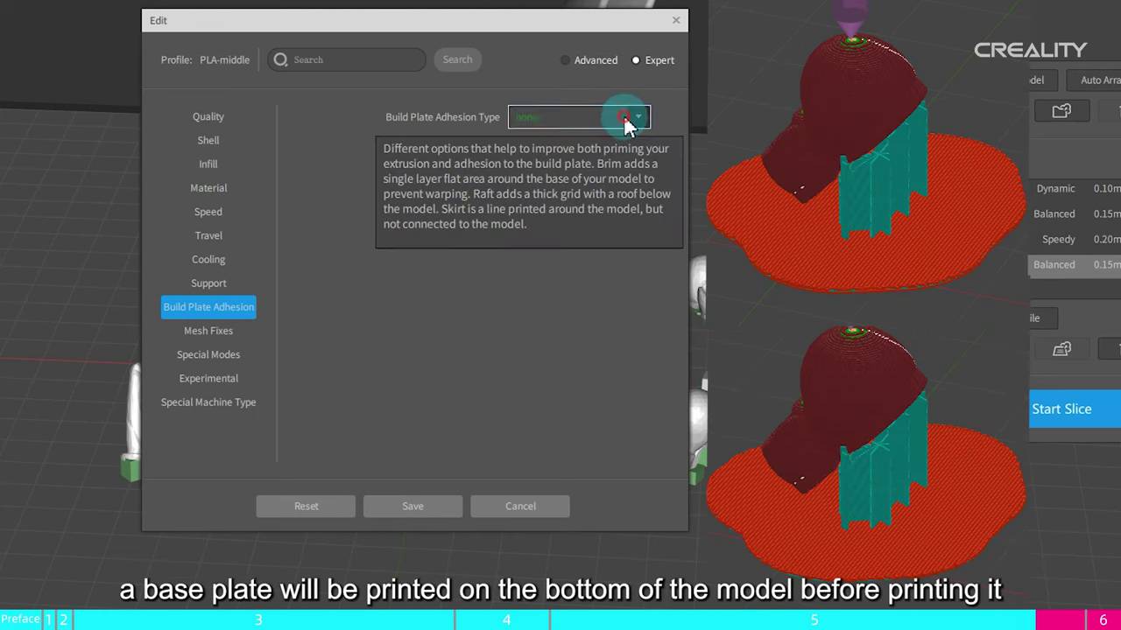
{"action": "left_click", "coordinate": [613, 117]}
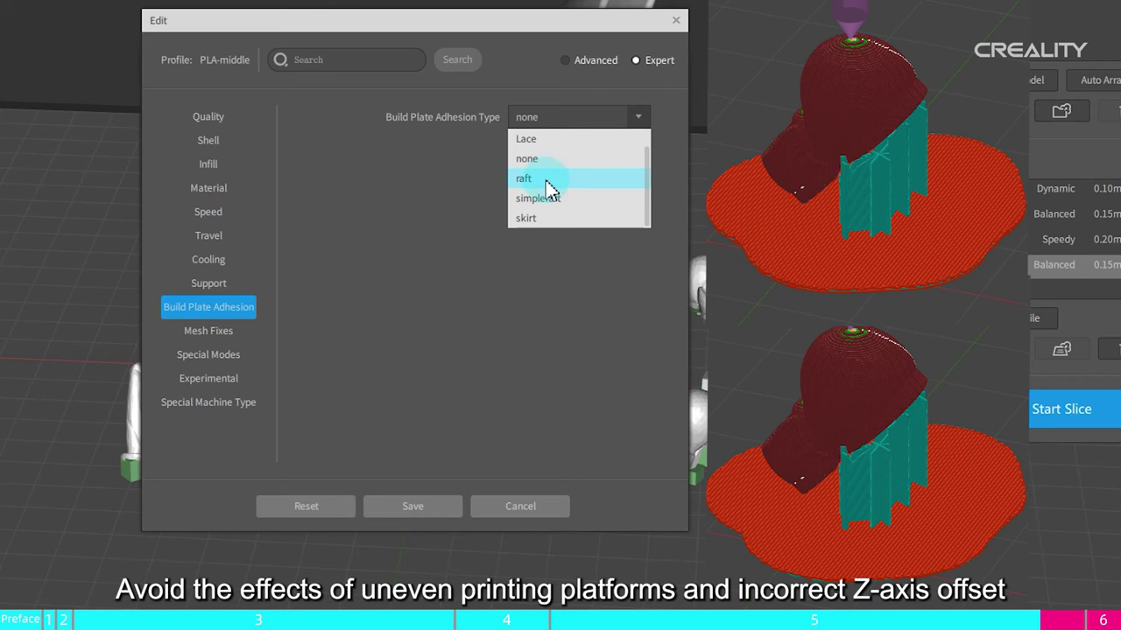
{"action": "left_click", "coordinate": [546, 187]}
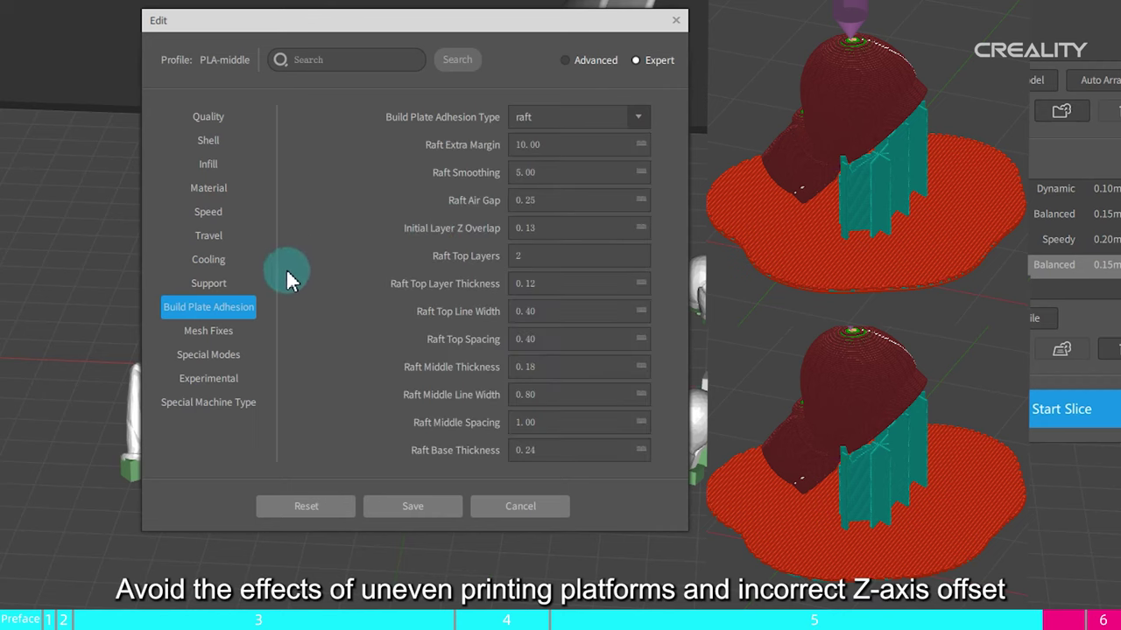
{"action": "scroll", "coordinate": [295, 277], "scroll_direction": "down", "scroll_amount": 5}
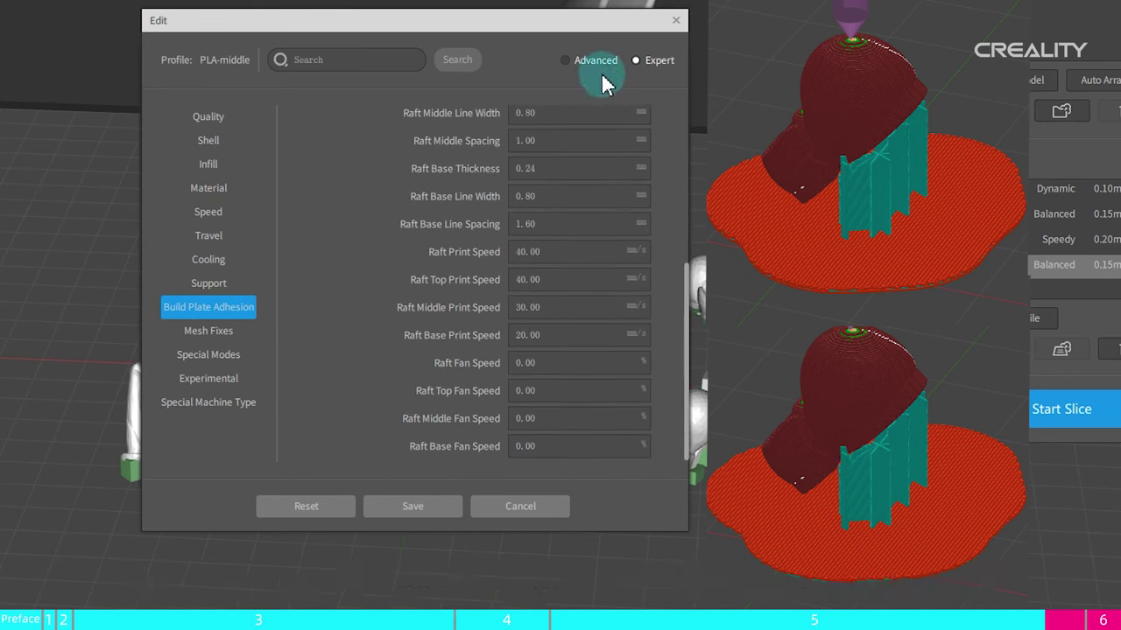
{"action": "scroll", "coordinate": [587, 155], "scroll_direction": "up", "scroll_amount": 5}
{"action": "left_click", "coordinate": [635, 117]}
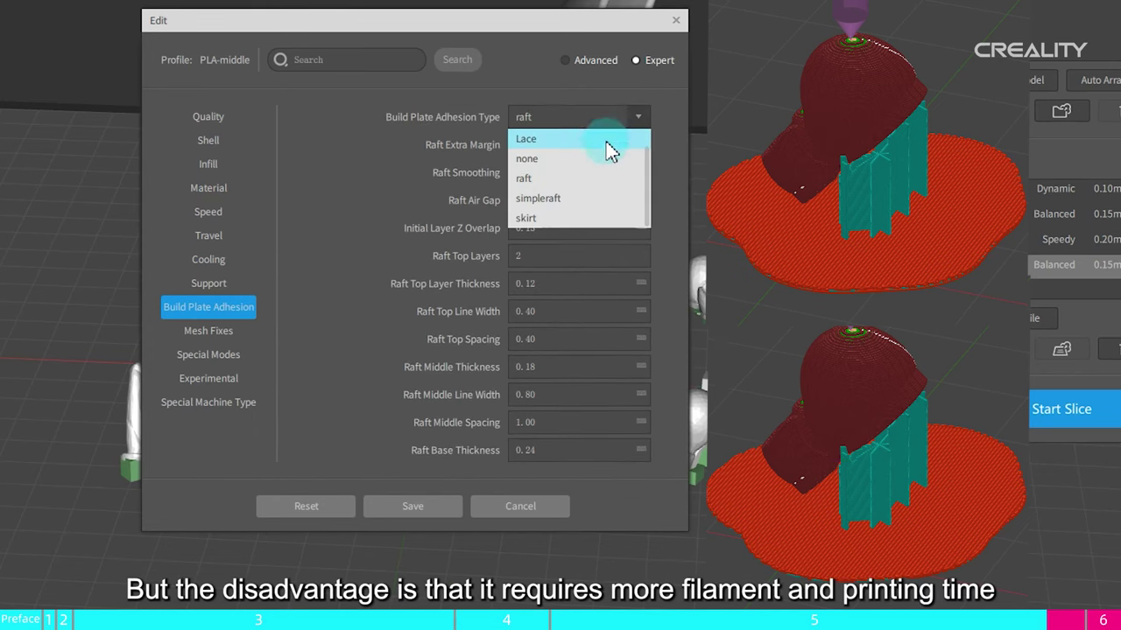
{"action": "left_click", "coordinate": [564, 200]}
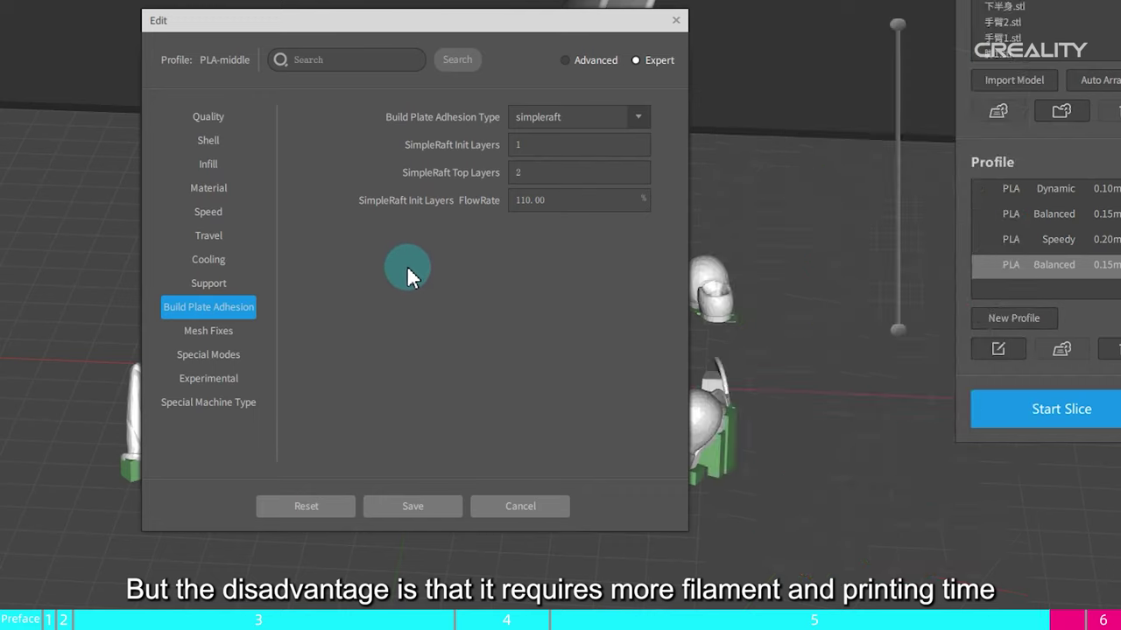
- Set the build plate adhesion type to skirt
{"action": "left_click", "coordinate": [637, 123]}
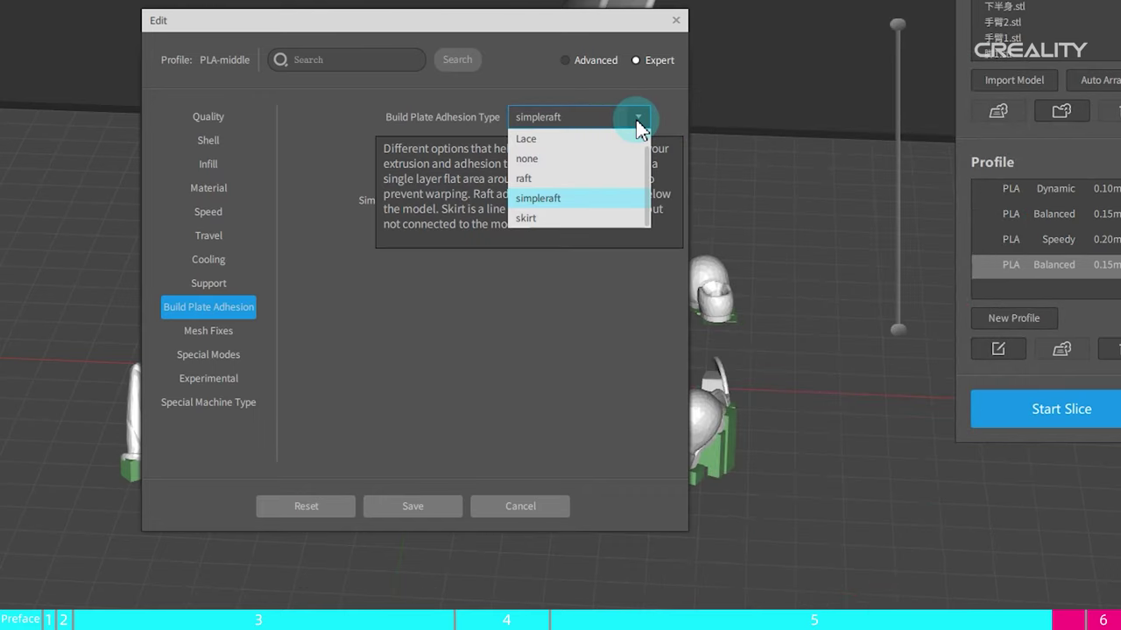
{"action": "scroll", "coordinate": [573, 168], "scroll_direction": "up", "scroll_amount": 1}
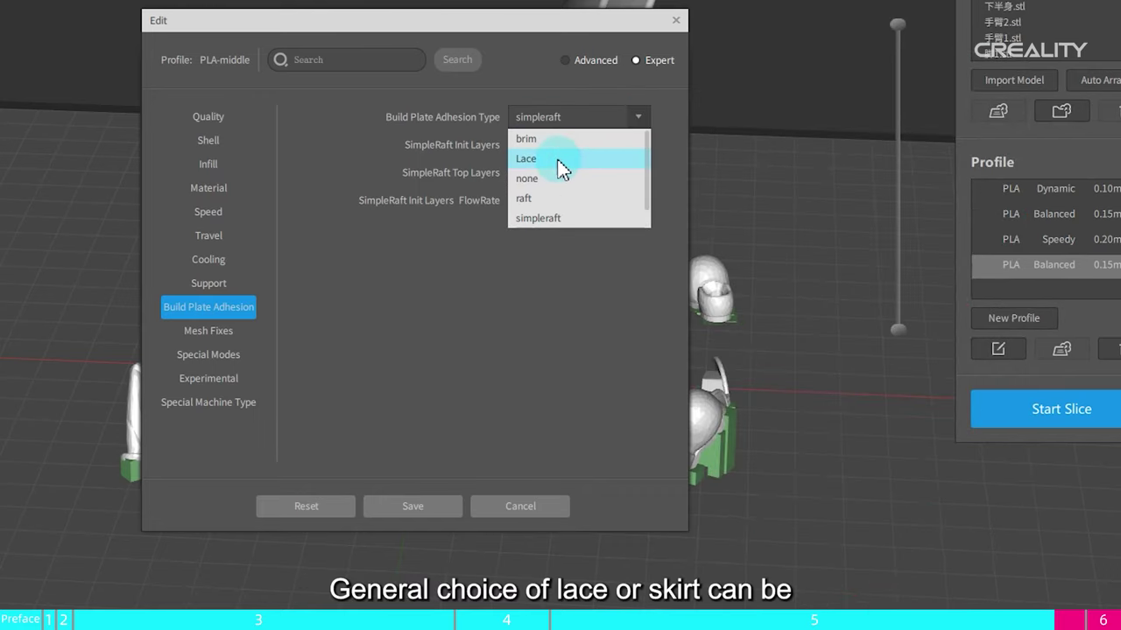
{"action": "scroll", "coordinate": [558, 179], "scroll_direction": "down", "scroll_amount": 1}
{"action": "left_click", "coordinate": [537, 216]}
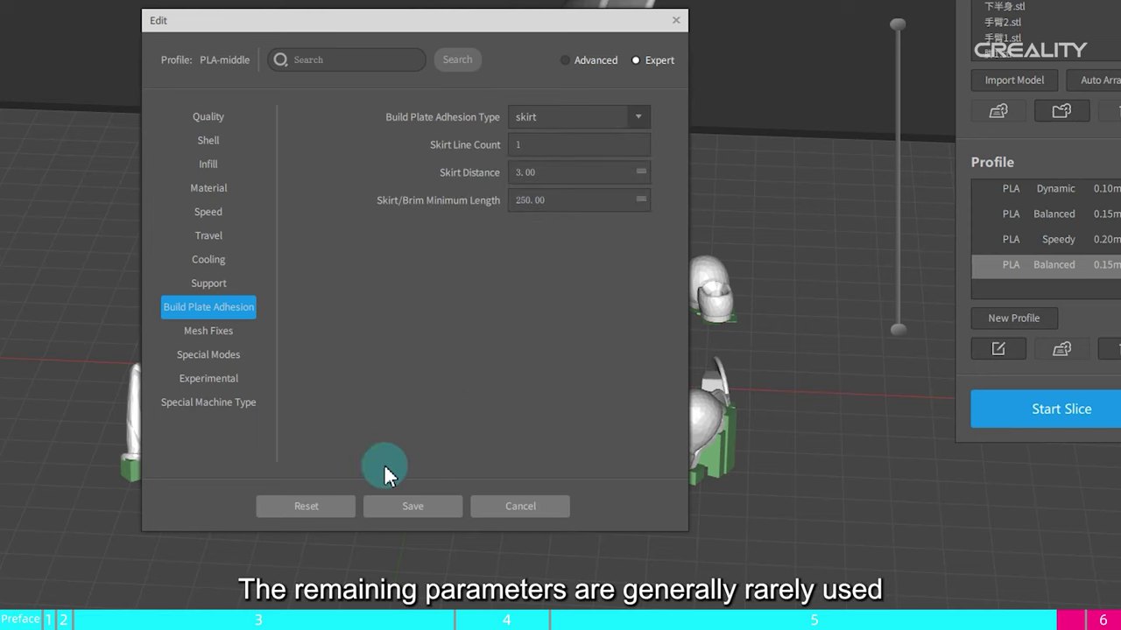
- Review the mesh fix options and save both the advanced and basic settings of the PLA-middle profile
{"action": "left_click", "coordinate": [199, 337]}
{"action": "mouse_move", "coordinate": [464, 120]}
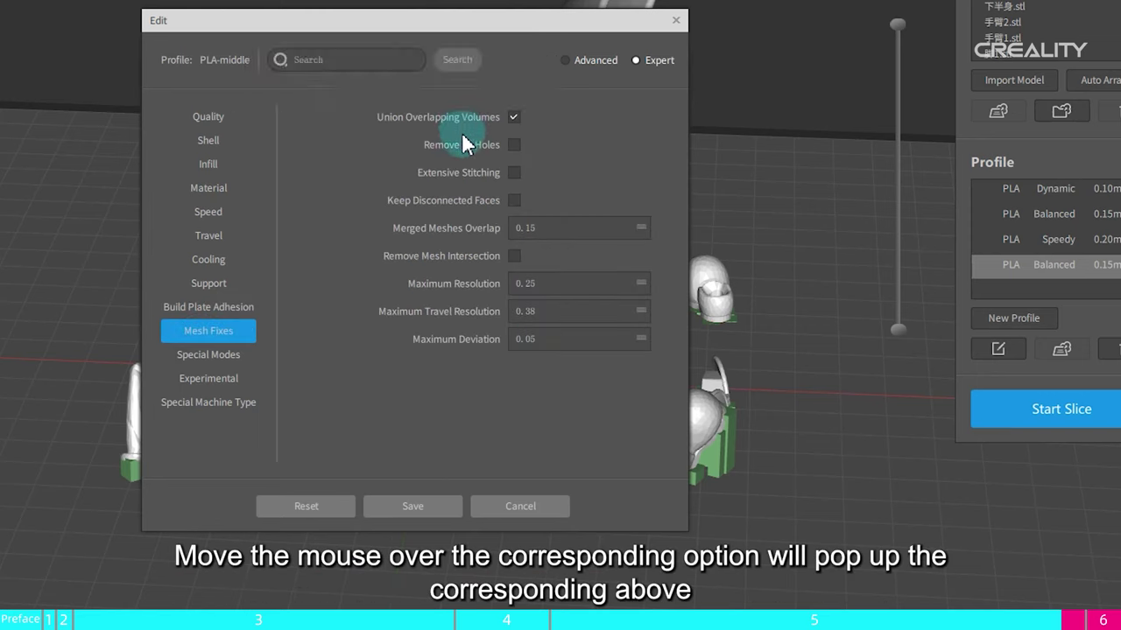
{"action": "mouse_move", "coordinate": [458, 175]}
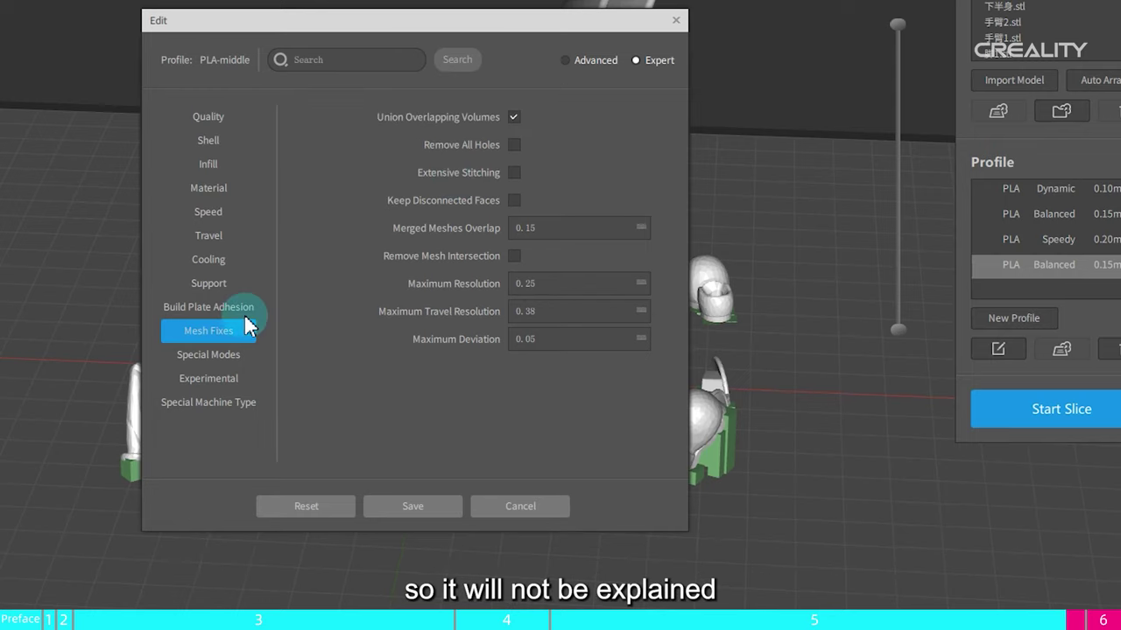
{"action": "left_click", "coordinate": [403, 506]}
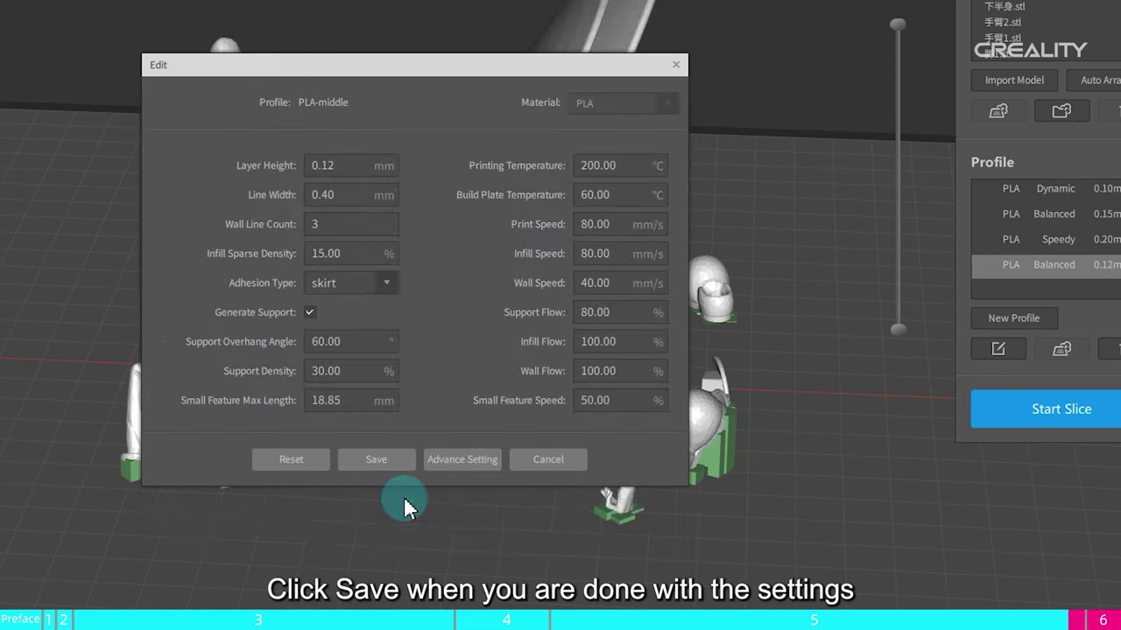
{"action": "left_click", "coordinate": [376, 477]}
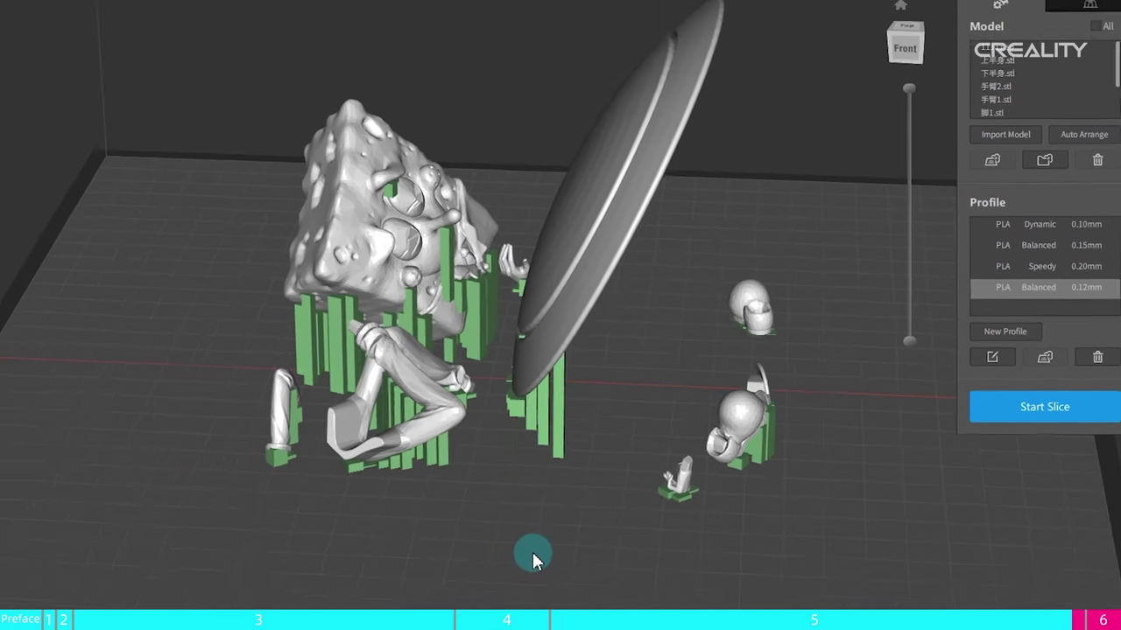
- Slice all the supported model parts on the build plate with the saved PLA profile
{"action": "scroll", "coordinate": [440, 592], "scroll_direction": "down", "scroll_amount": 4}
{"action": "right_click_drag", "start_coordinate": [503, 576], "coordinate": [429, 569]}
{"action": "left_click", "coordinate": [1002, 418]}
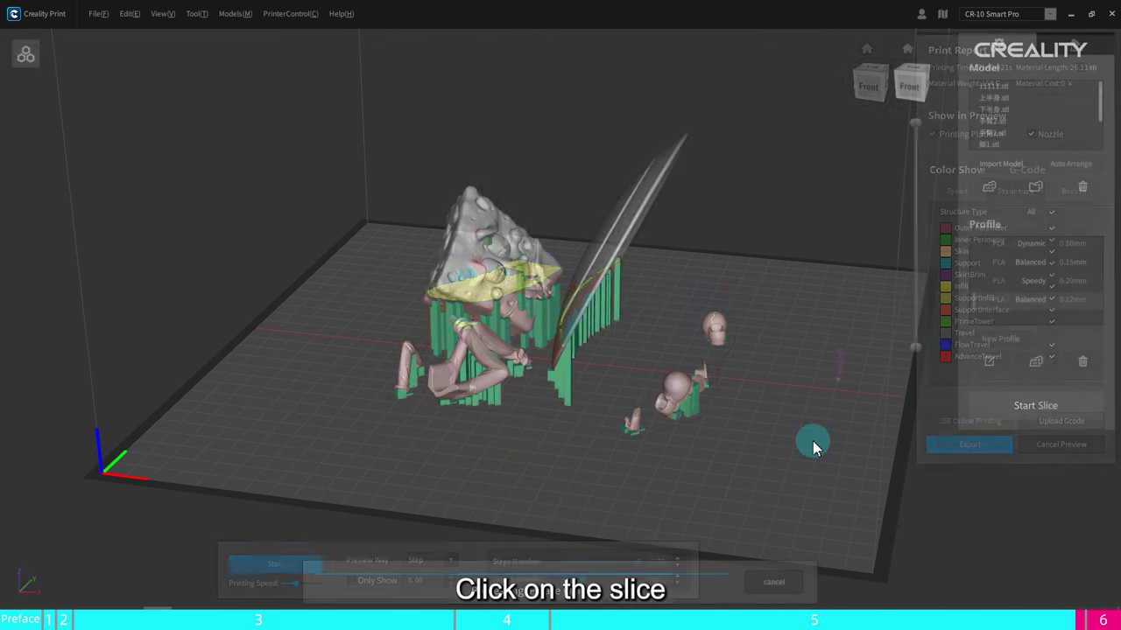
- Preview only the lower layers of the sliced parts and check whether the models overlap
{"action": "left_click_drag", "start_coordinate": [582, 579], "coordinate": [563, 598]}
{"action": "scroll", "coordinate": [479, 286], "scroll_direction": "up", "scroll_amount": 3}
{"action": "right_click_drag", "start_coordinate": [479, 287], "coordinate": [441, 354]}
{"action": "scroll", "coordinate": [464, 379], "scroll_direction": "down", "scroll_amount": 2}
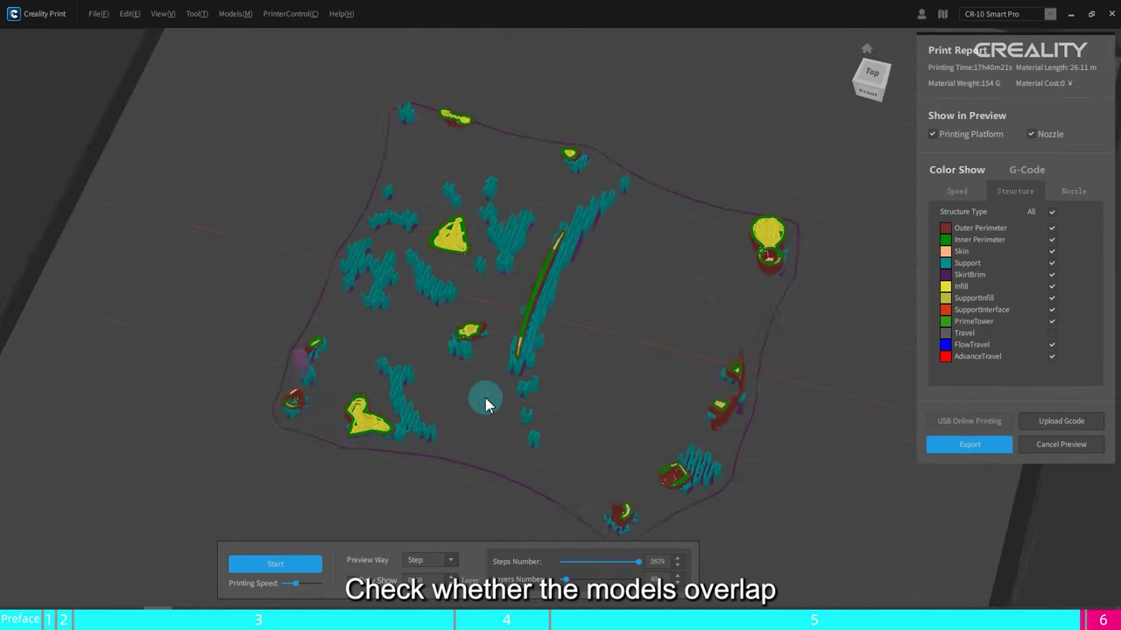
{"action": "right_click_drag", "start_coordinate": [487, 401], "coordinate": [336, 300]}
- Raise the layer preview to the last layer and inspect the complete sliced parts and their supports
{"action": "left_click_drag", "start_coordinate": [566, 580], "coordinate": [593, 579]}
{"action": "scroll", "coordinate": [392, 196], "scroll_direction": "up", "scroll_amount": 3}
{"action": "right_click_drag", "start_coordinate": [392, 197], "coordinate": [646, 364]}
{"action": "left_click_drag", "start_coordinate": [592, 580], "coordinate": [643, 579]}
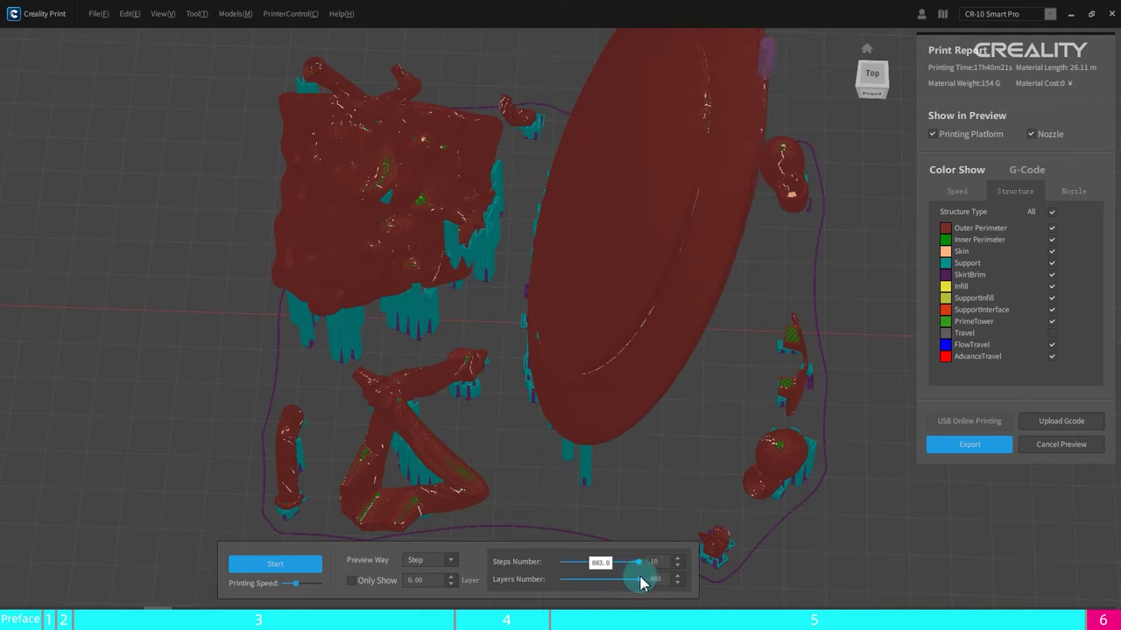
{"action": "right_click_drag", "start_coordinate": [591, 414], "coordinate": [425, 361]}
{"action": "scroll", "coordinate": [426, 366], "scroll_direction": "down", "scroll_amount": 6}
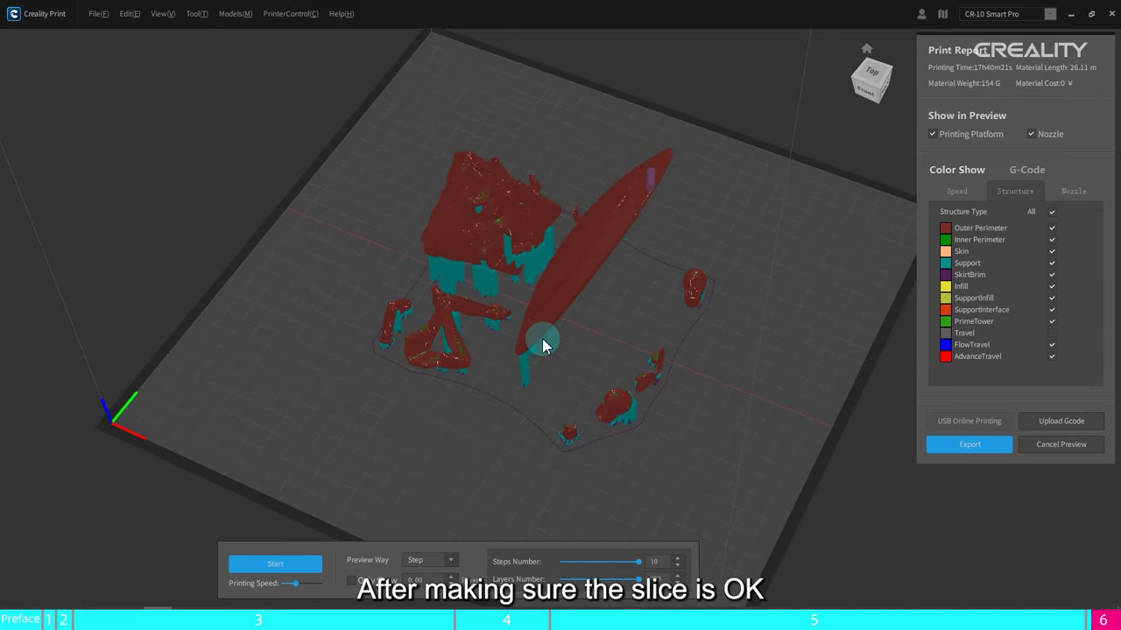
- Export the slice as hmbb123 in .gcode format and open the local folder containing the file
{"action": "left_click", "coordinate": [970, 446]}
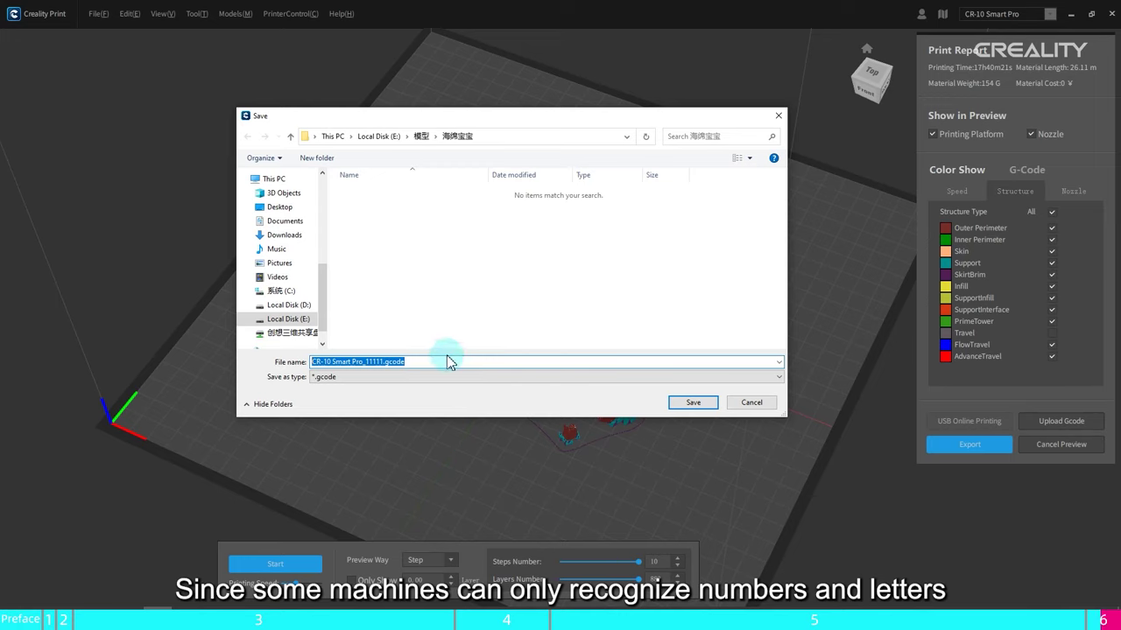
{"action": "type", "text": "hmbb123"}
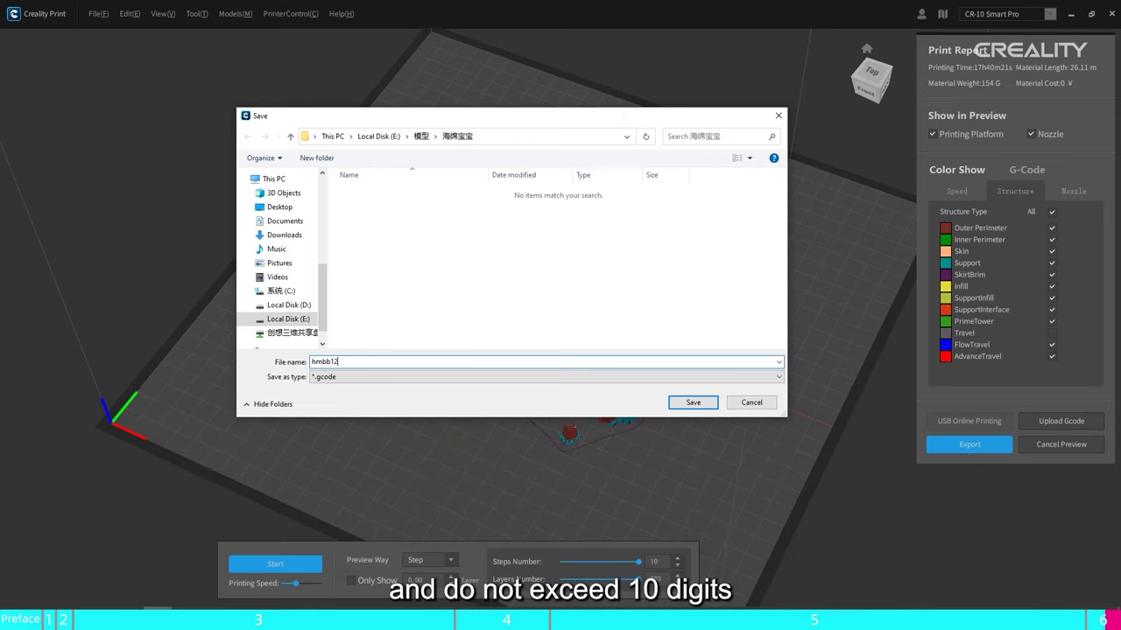
{"action": "left_click", "coordinate": [355, 378]}
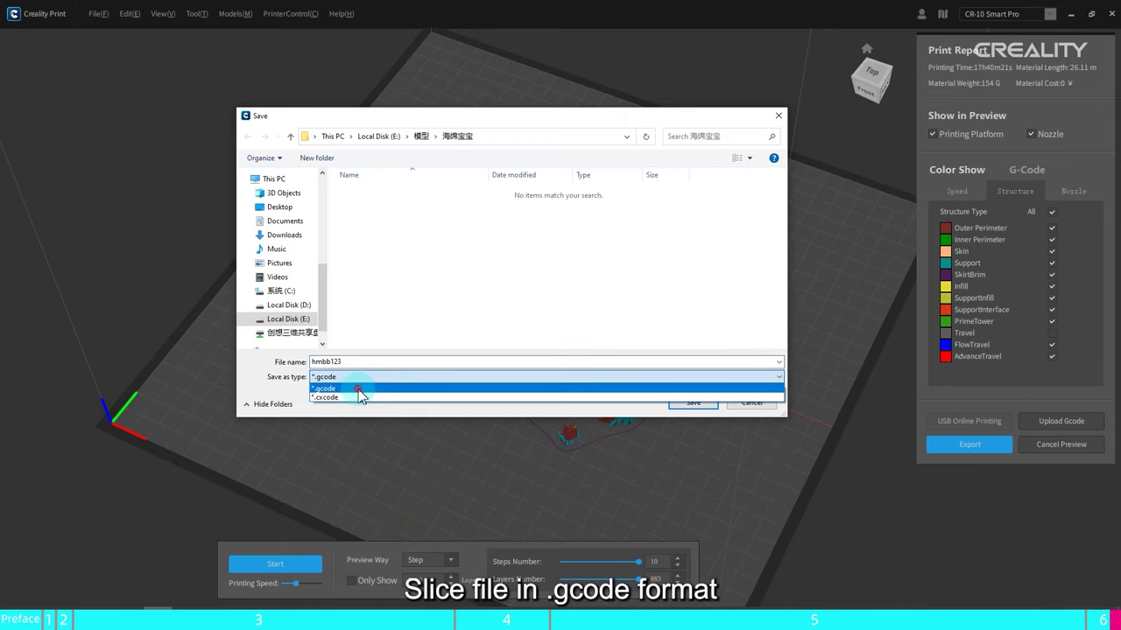
{"action": "left_click", "coordinate": [359, 389]}
{"action": "left_click", "coordinate": [693, 404]}
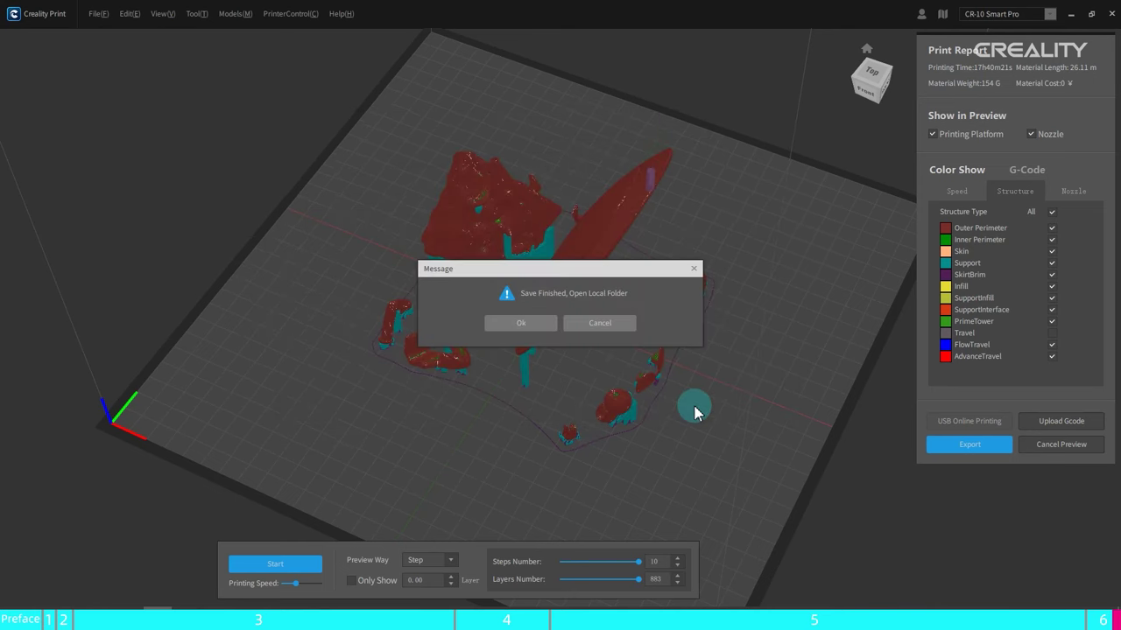
{"action": "left_click", "coordinate": [520, 323]}
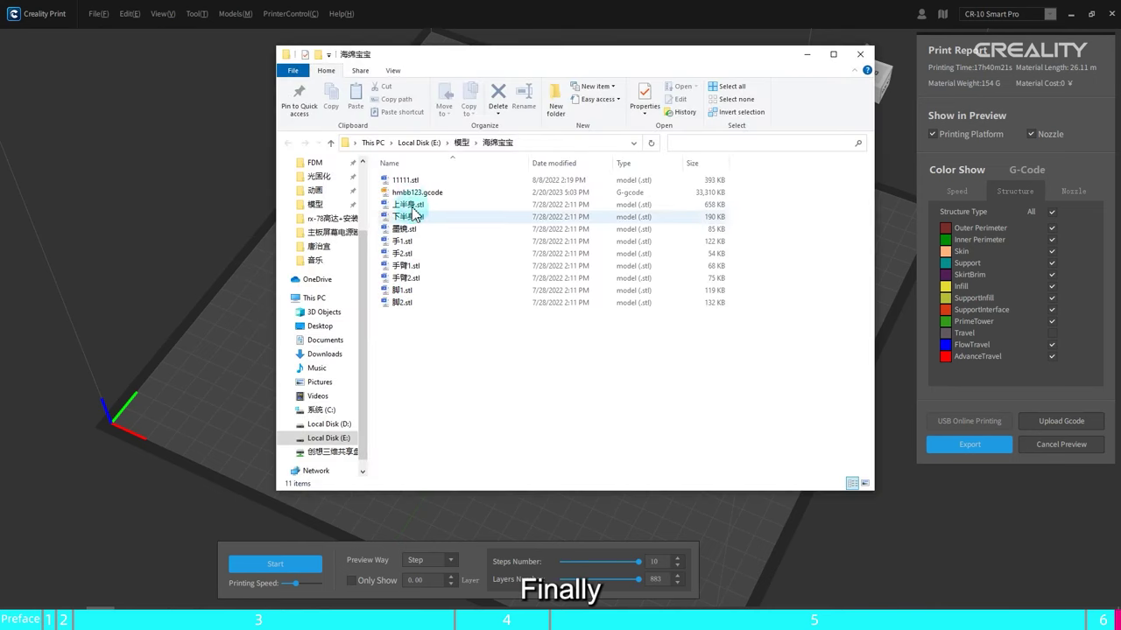